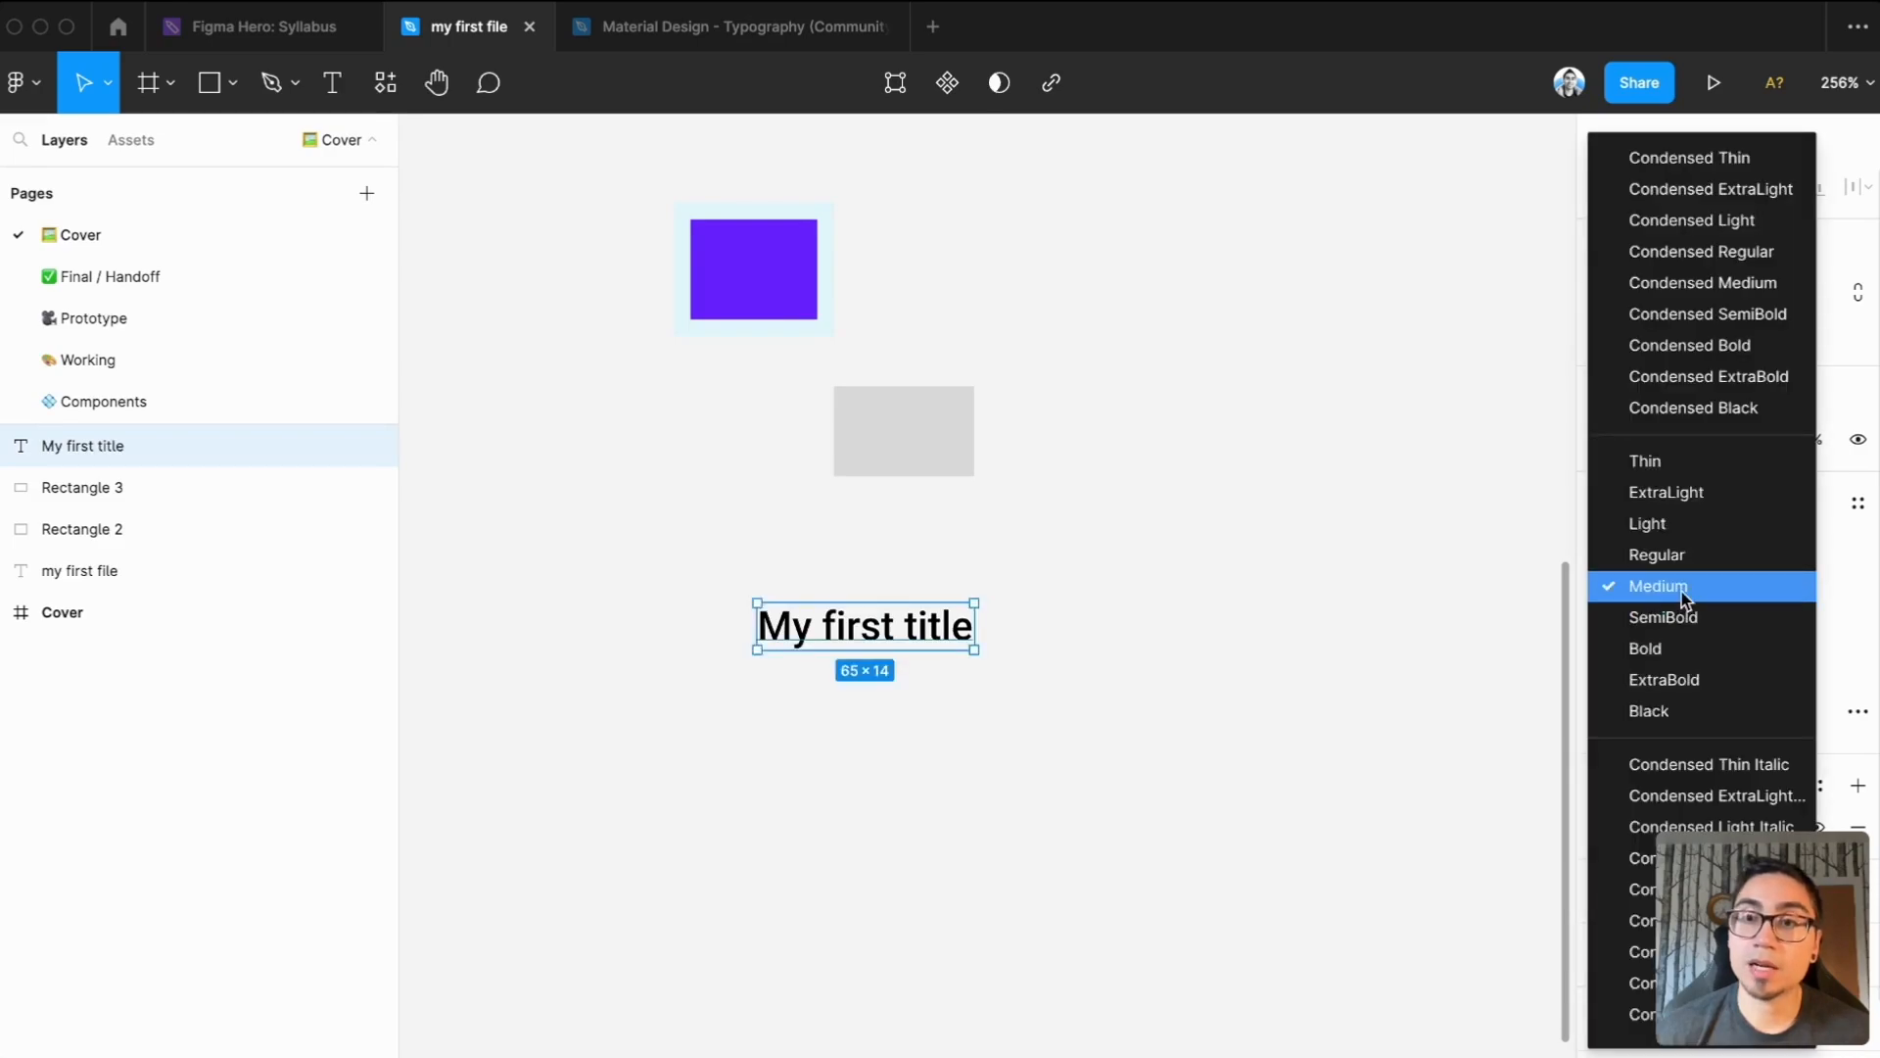
Set the "My first title" text to Medium weight and font size 24
{"action": "left_click", "coordinate": [1682, 590]}
{"action": "left_click", "coordinate": [1253, 735]}
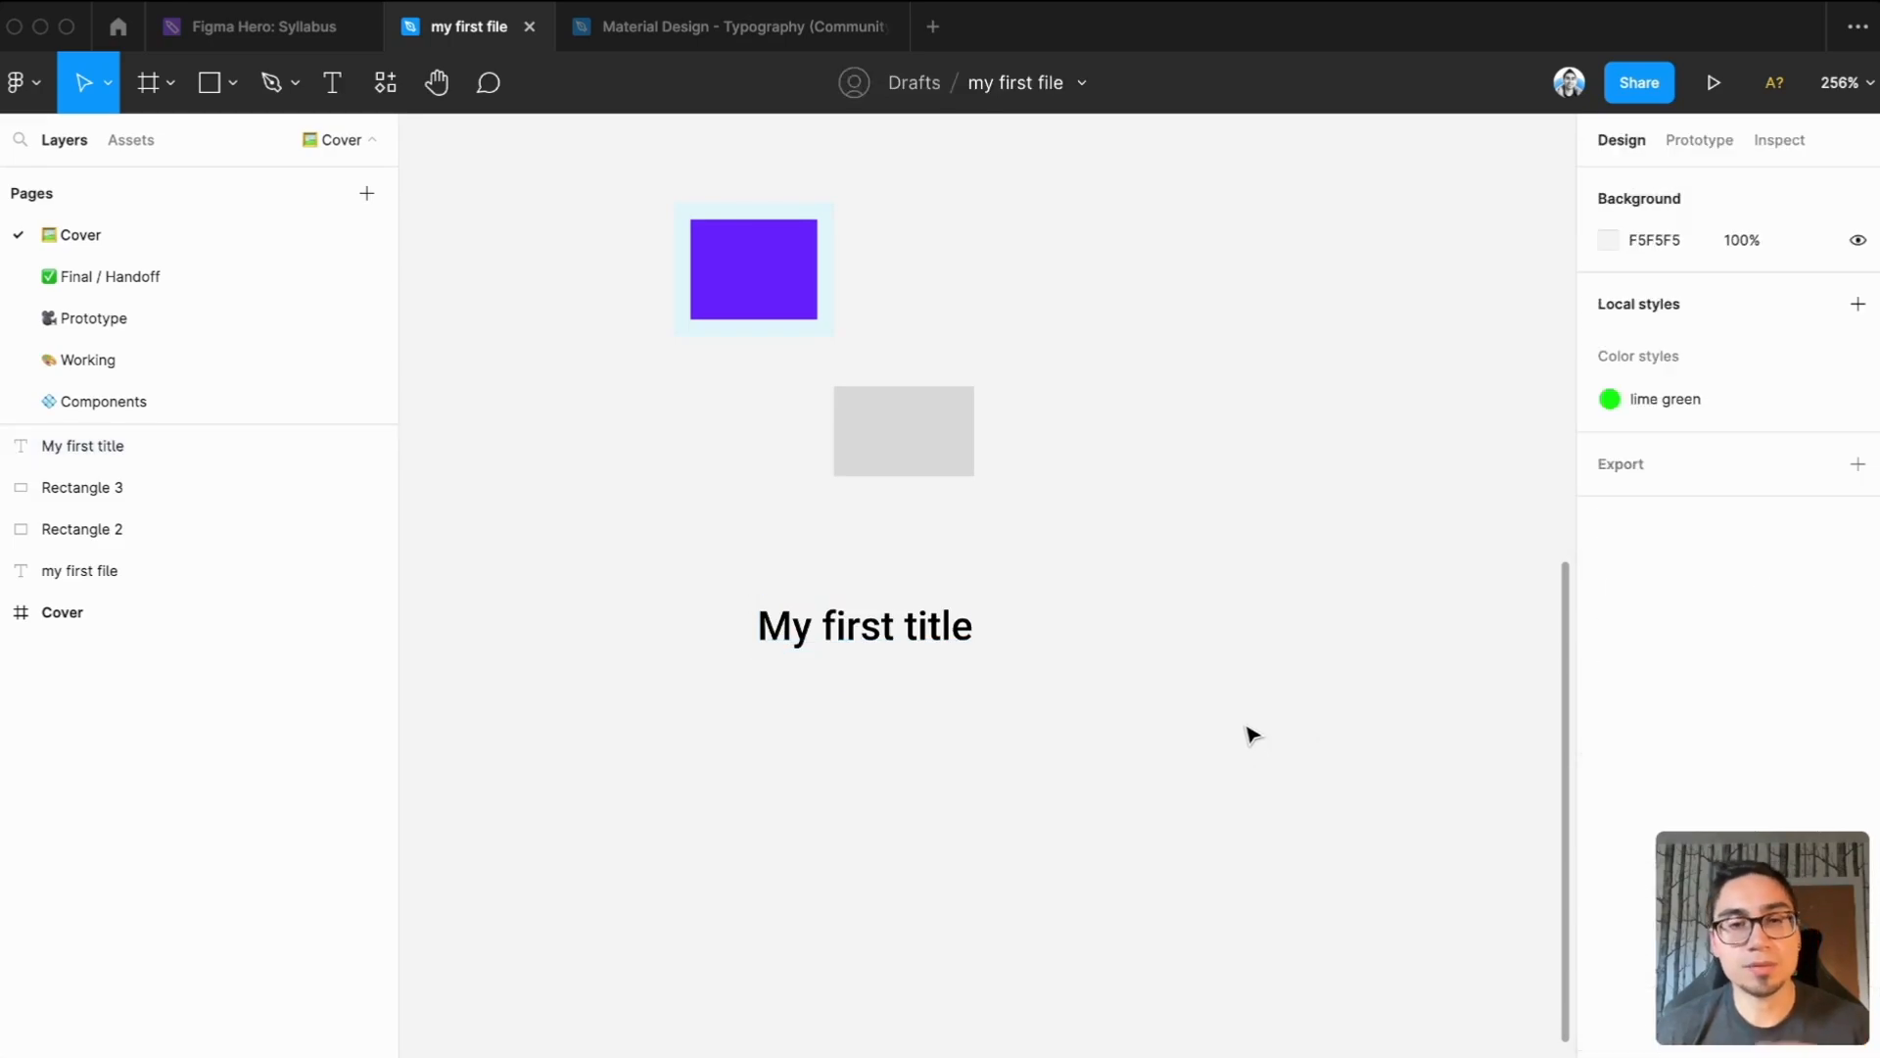
{"action": "left_click", "coordinate": [911, 630]}
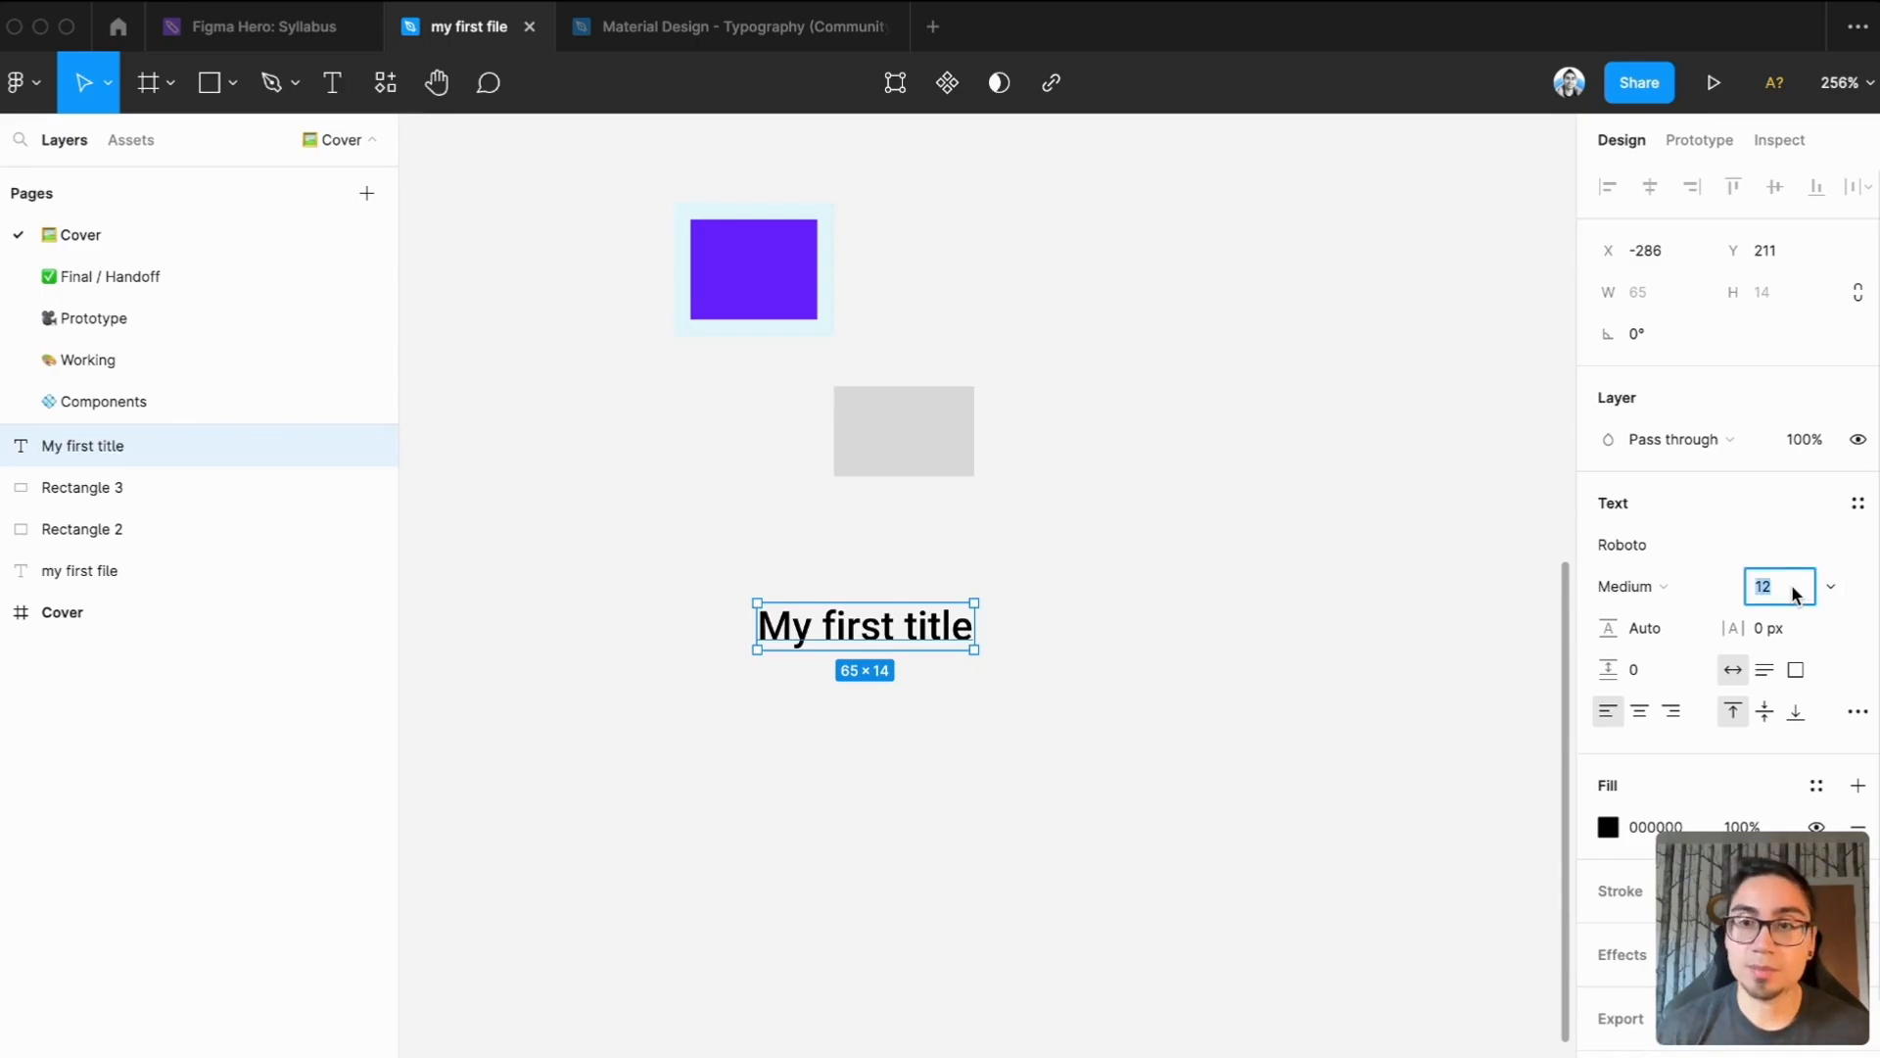
{"action": "type", "text": "24"}
{"action": "key", "text": "Return"}
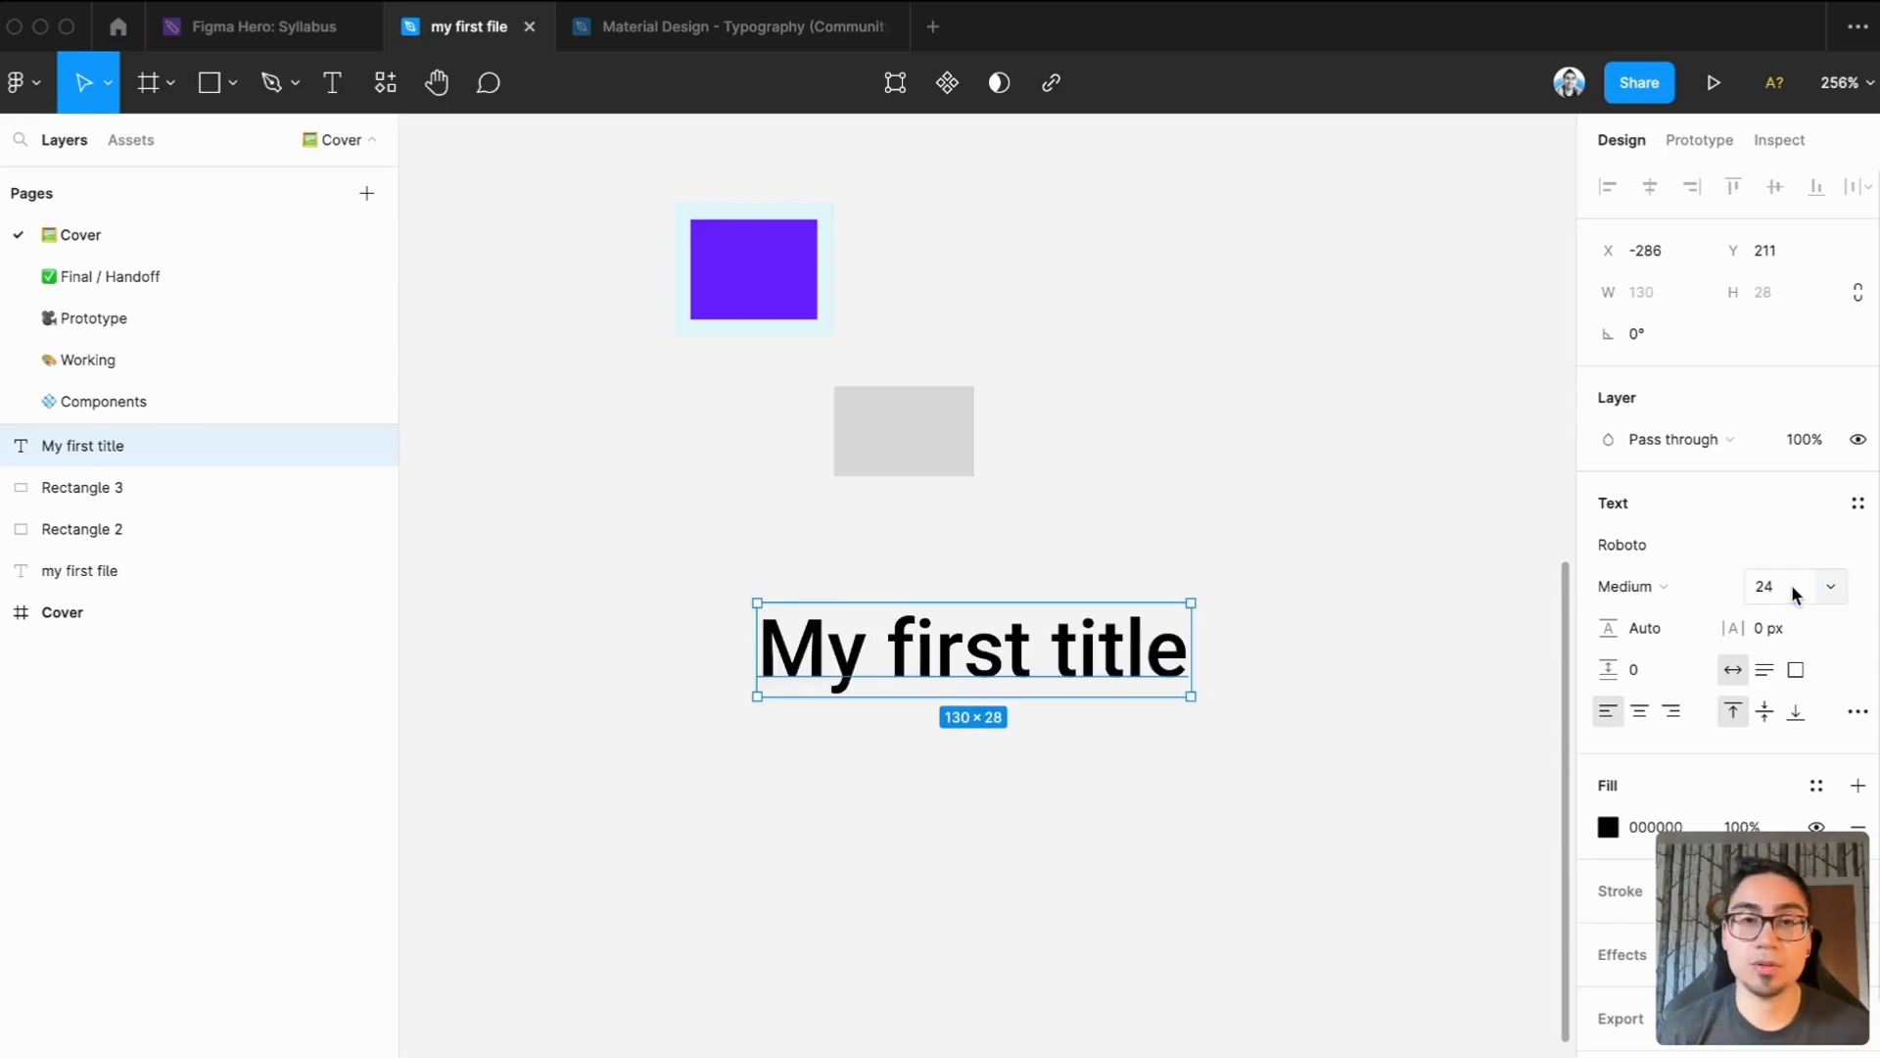
Create a new text style named "Heading" from the "My first title" text
{"action": "scroll", "coordinate": [1199, 764], "scroll_direction": "down", "scroll_amount": 2}
{"action": "scroll", "coordinate": [1180, 776], "scroll_direction": "right", "scroll_amount": 1}
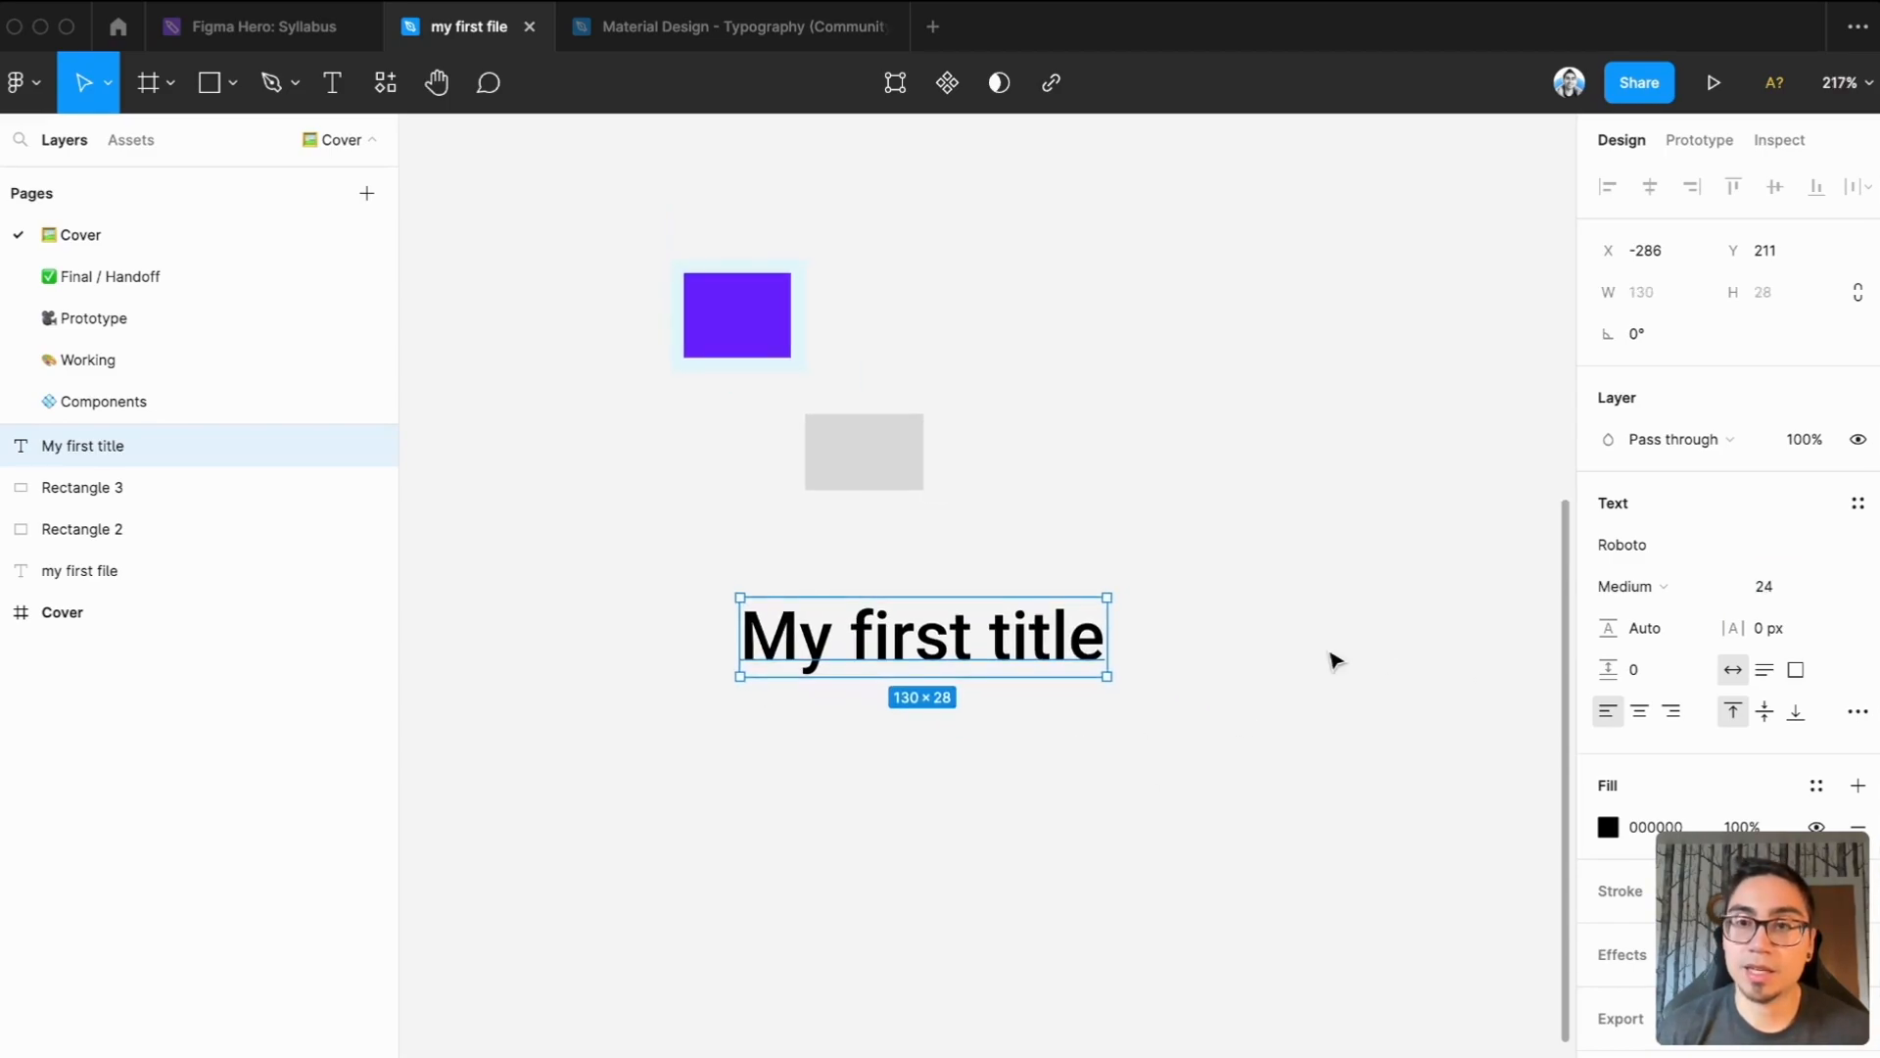
{"action": "left_click", "coordinate": [1858, 506]}
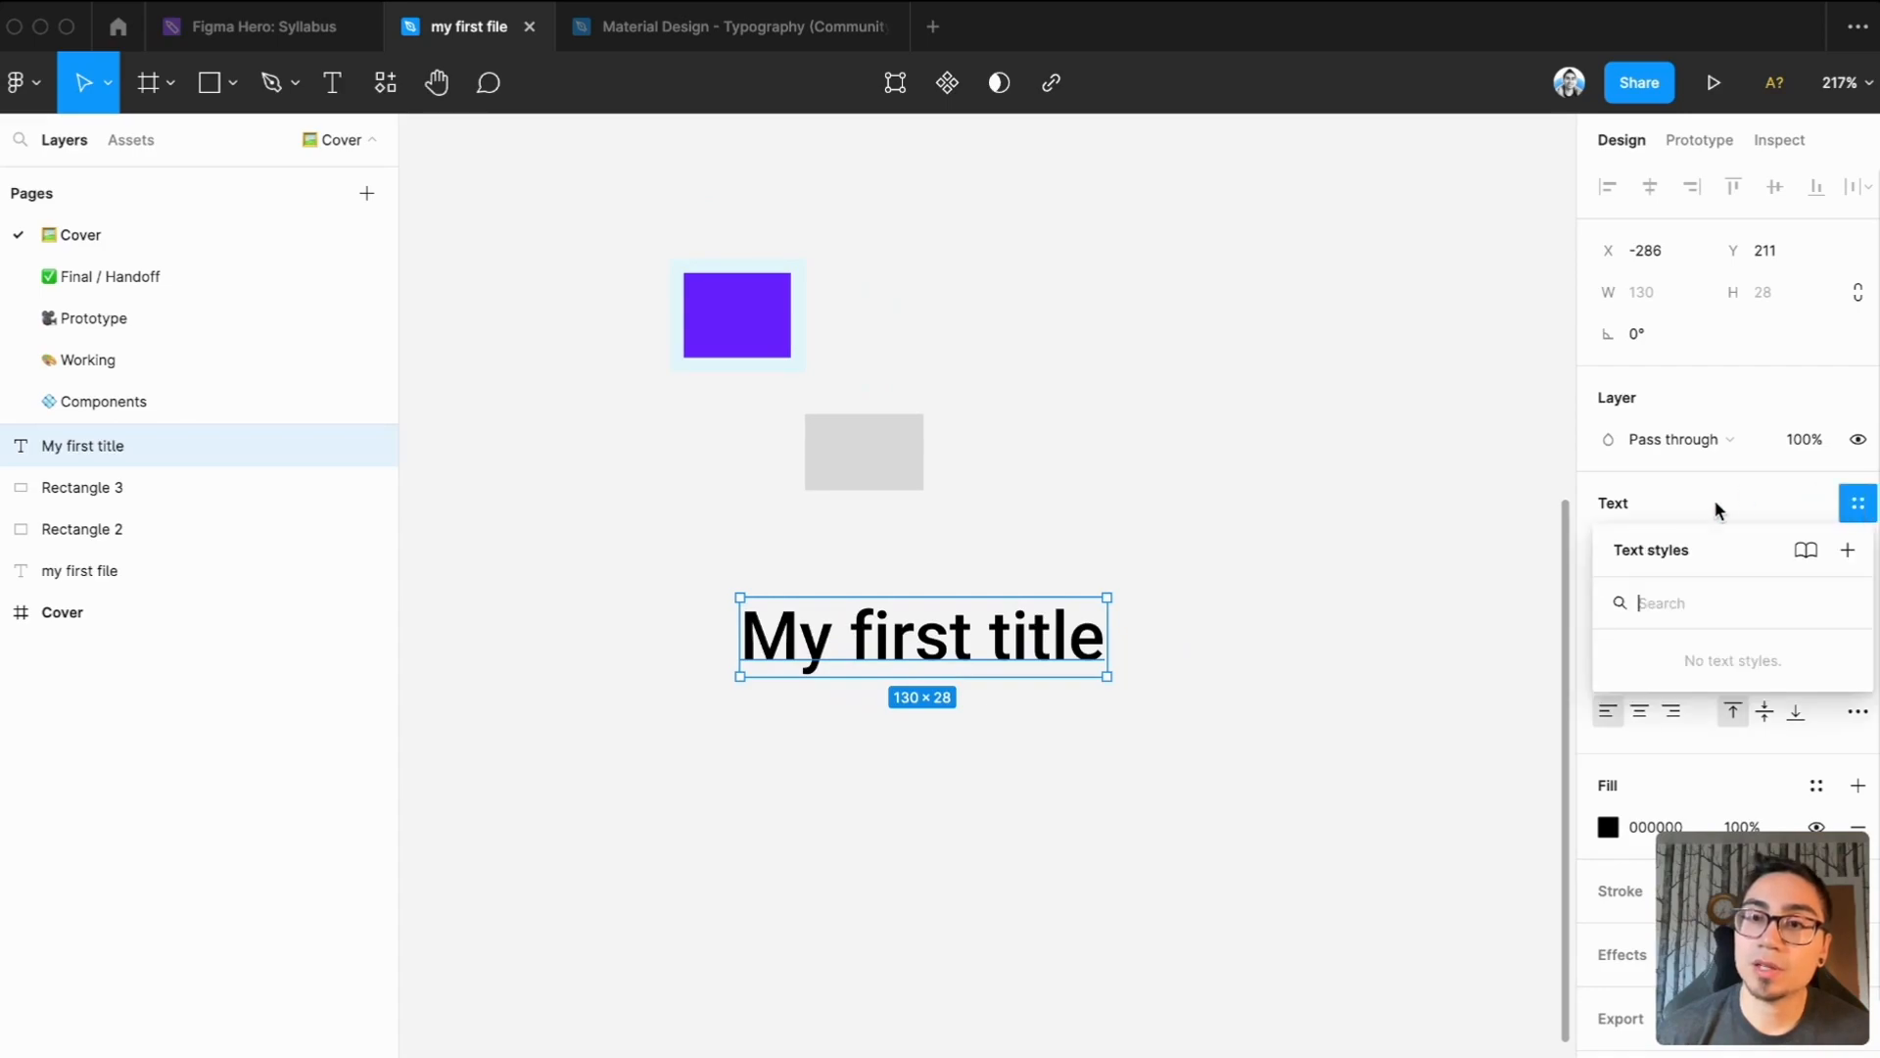
{"action": "left_click", "coordinate": [1848, 552]}
{"action": "type", "text": "Heading"}
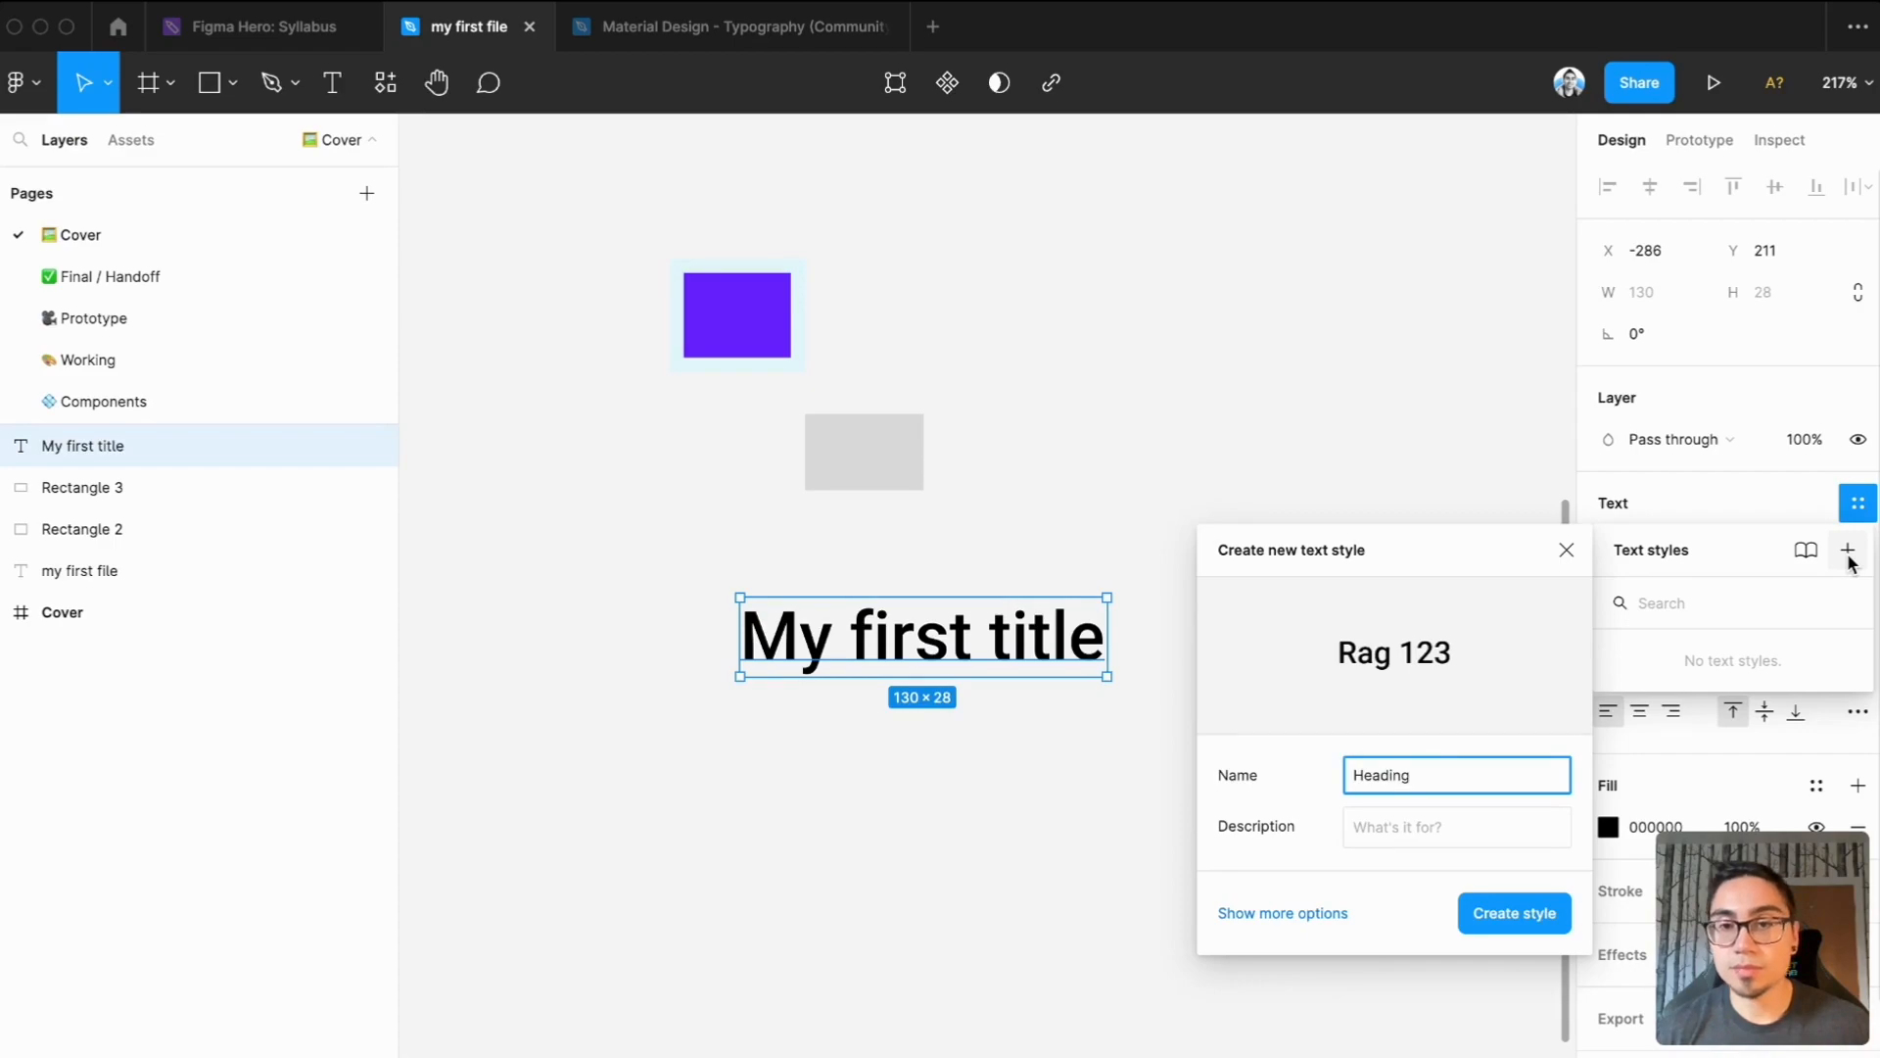
{"action": "key", "text": "Return"}
Duplicate the "My first title" text directly below the original
{"action": "left_click", "coordinate": [1178, 770]}
{"action": "left_click", "coordinate": [1029, 642]}
{"action": "left_click_drag", "start_coordinate": [1028, 643], "coordinate": [1025, 805]}
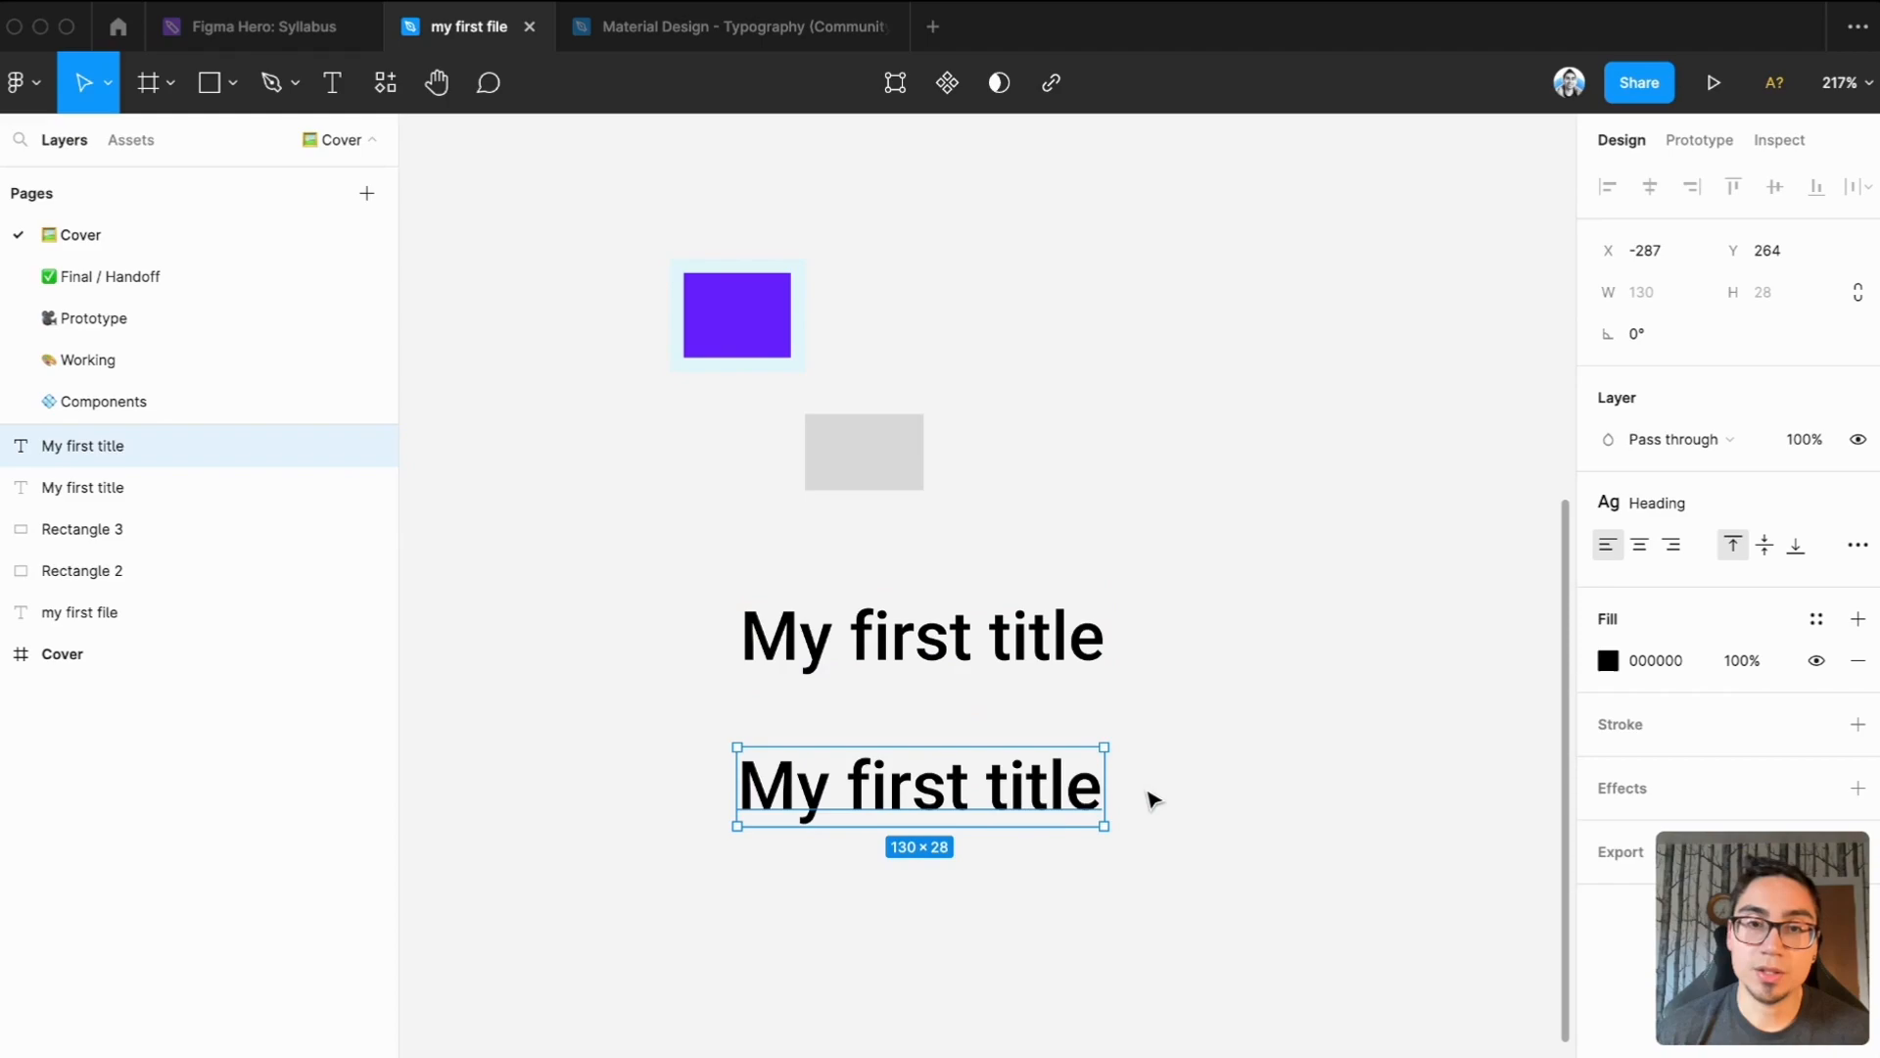
Add a text layer reading "Some other text" and place it beneath the duplicated title, aligned to its left edge
{"action": "scroll", "coordinate": [1126, 764], "scroll_direction": "down", "scroll_amount": 5}
{"action": "left_click", "coordinate": [810, 789]}
{"action": "key", "text": "t"}
{"action": "left_click", "coordinate": [804, 786]}
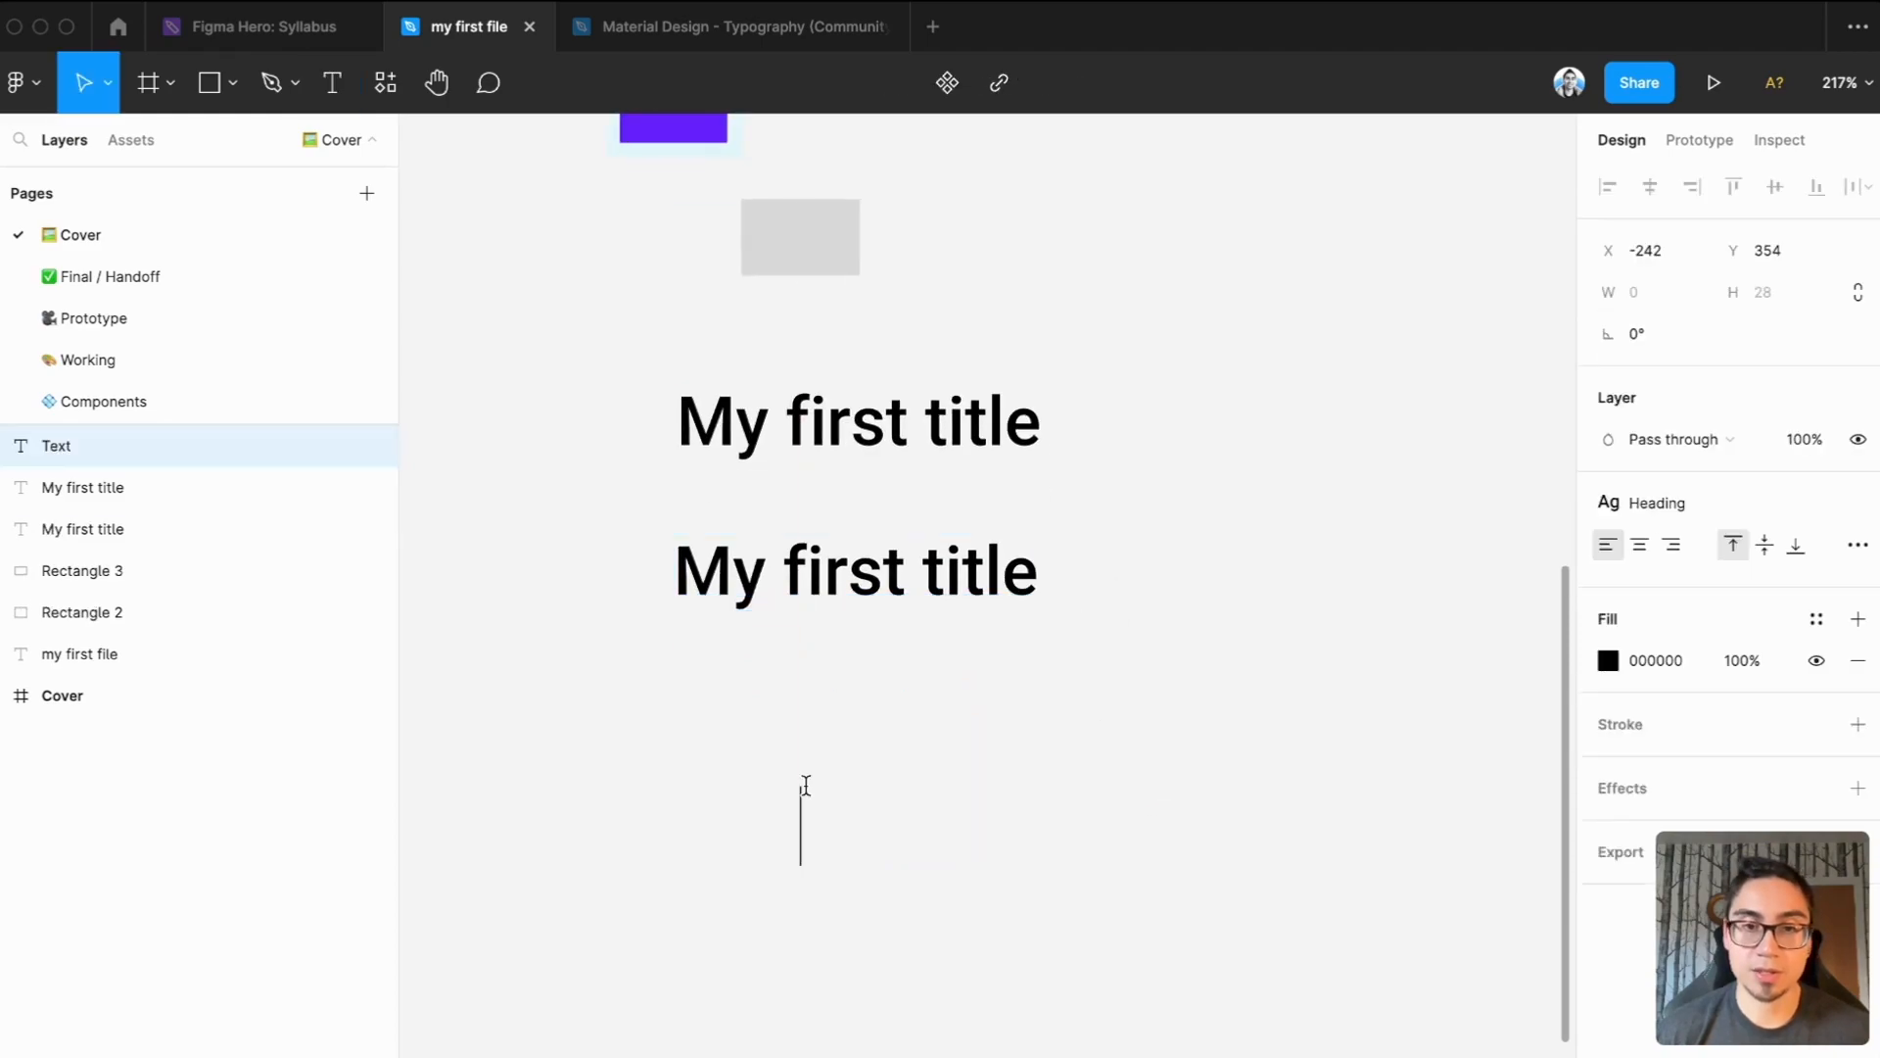
{"action": "type", "text": "Some other text"}
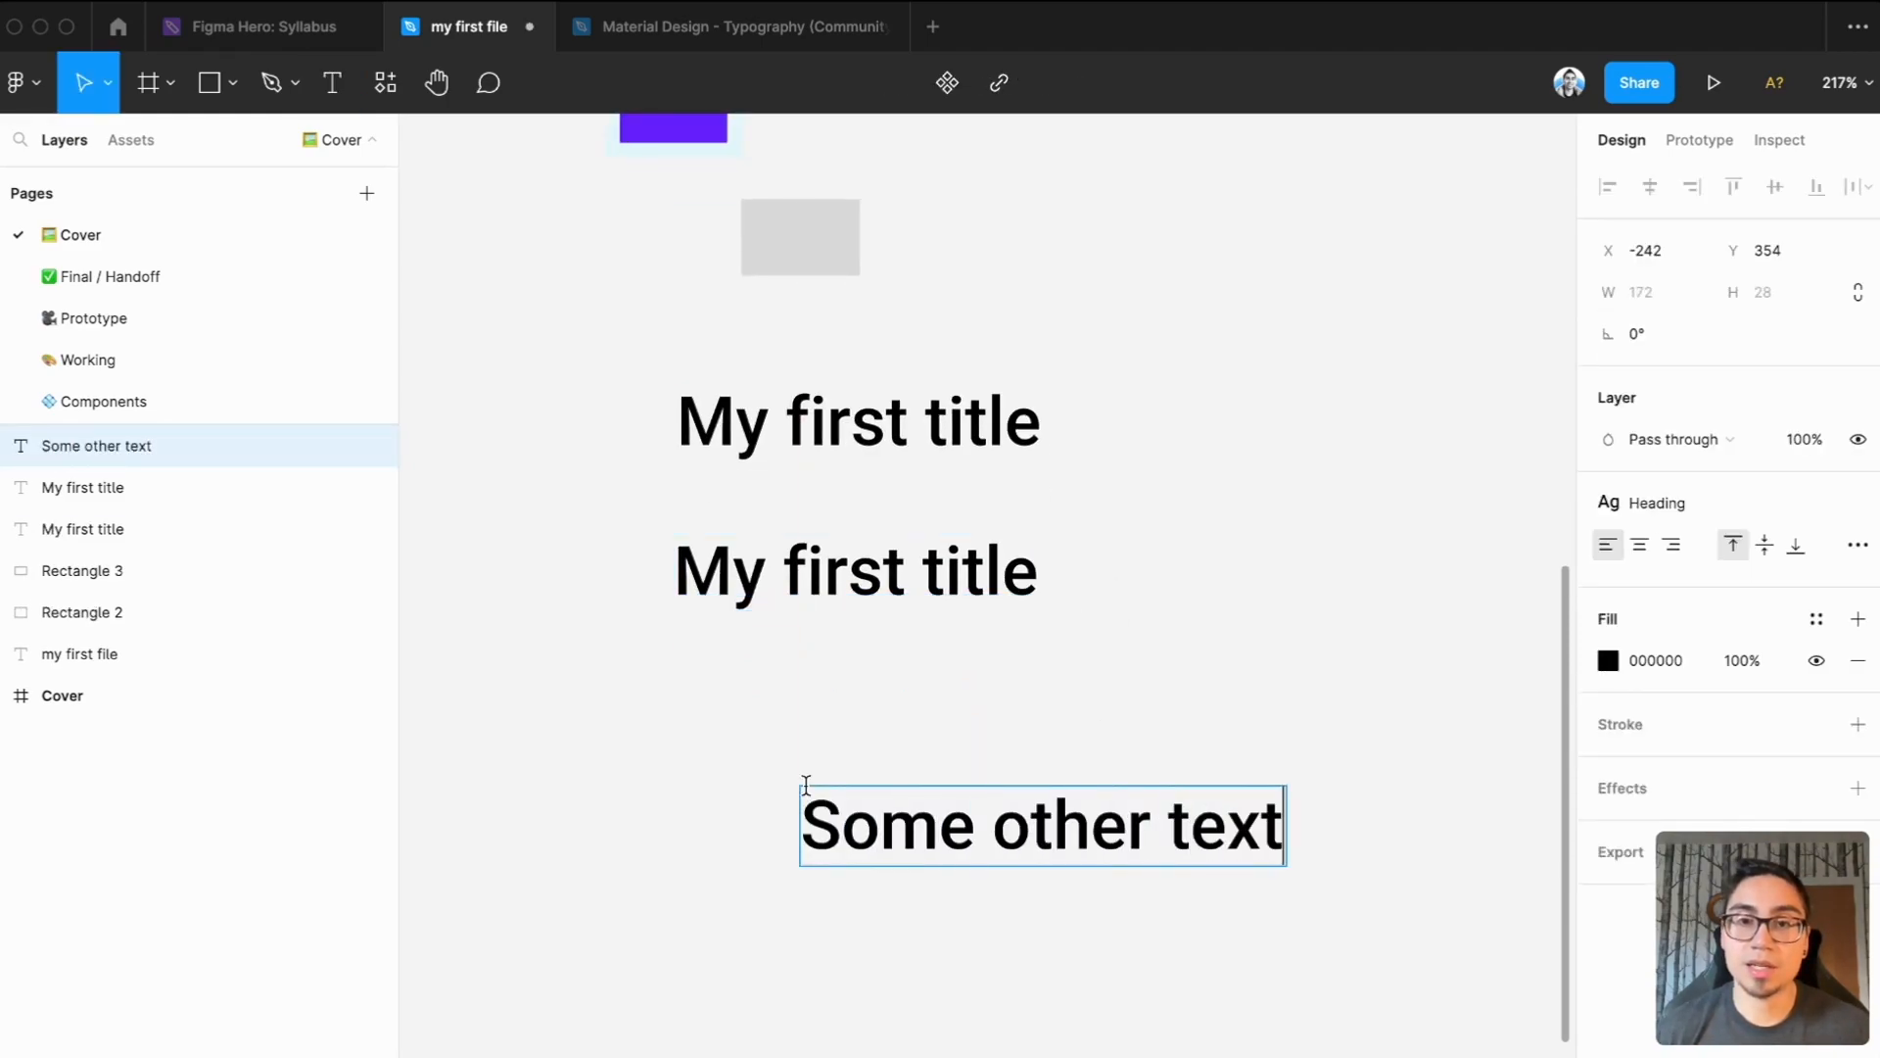
{"action": "key", "text": "Escape"}
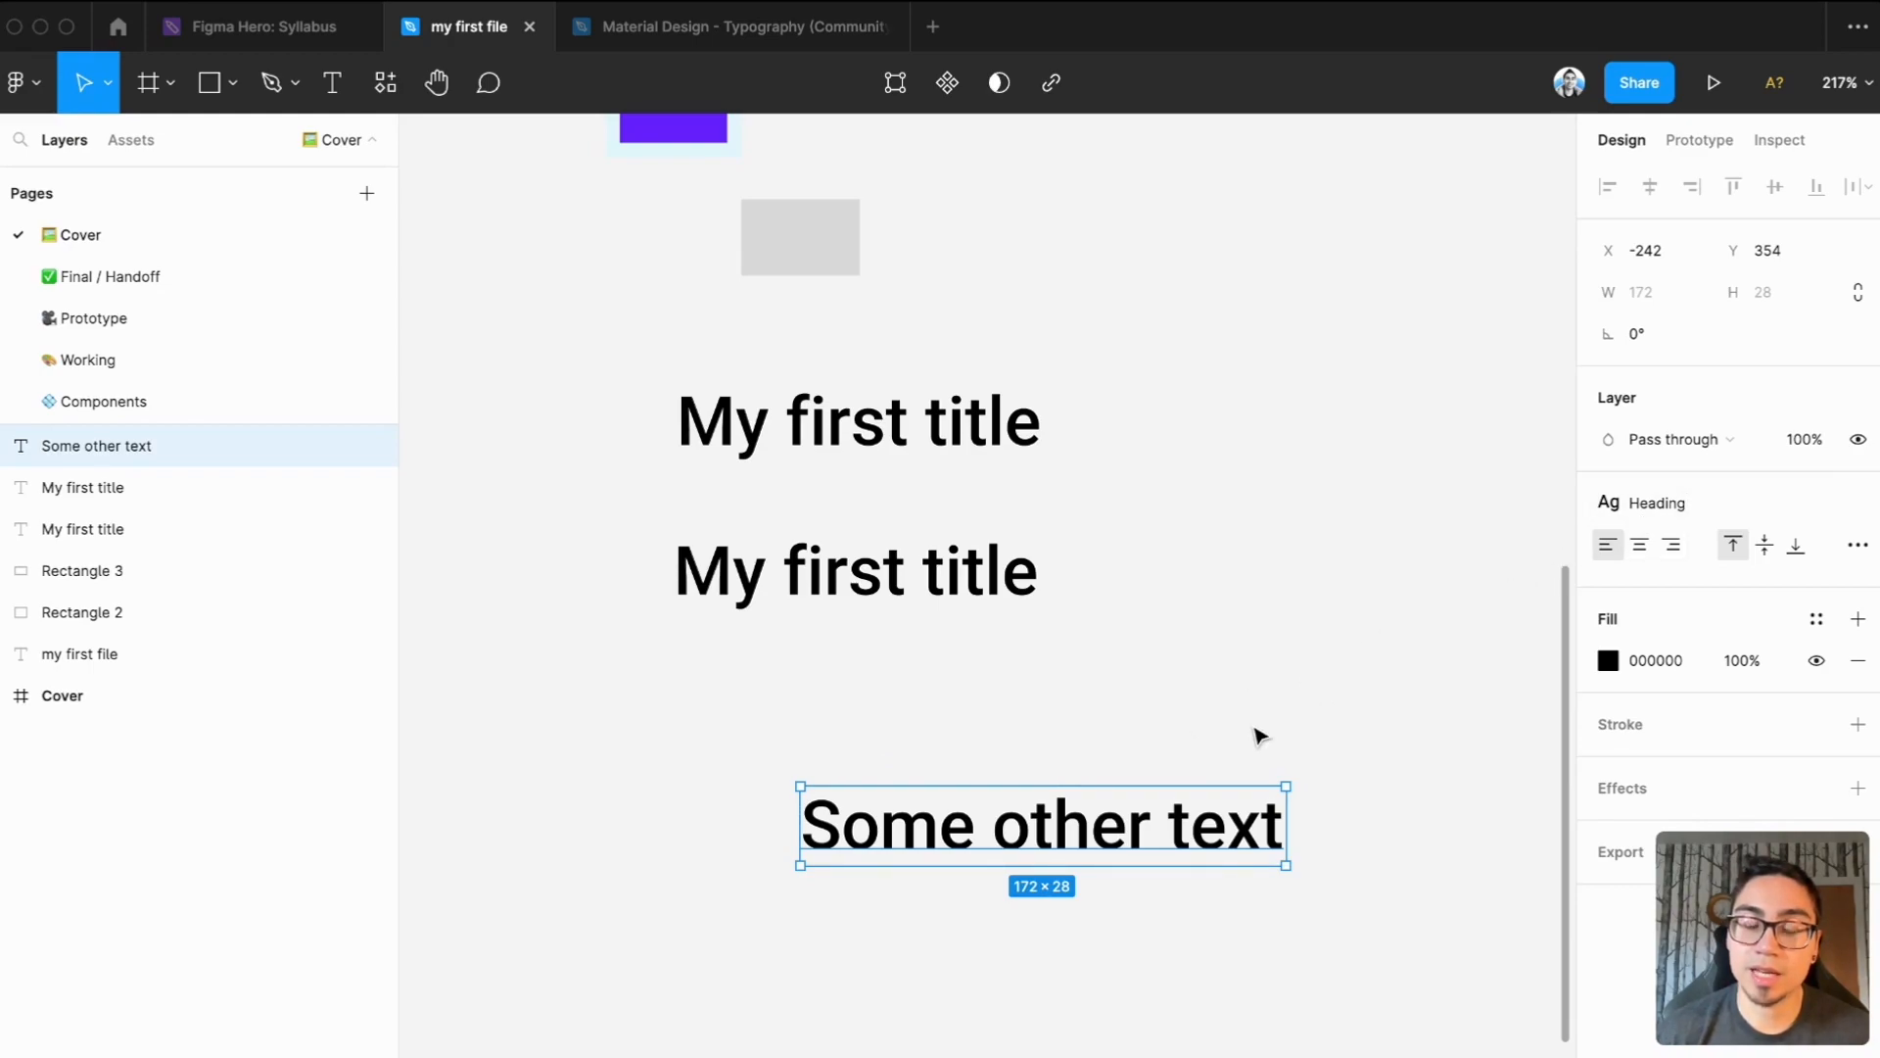
{"action": "left_click_drag", "start_coordinate": [1183, 823], "coordinate": [1027, 748]}
Replace the duplicated title's text with "Set some body text"
{"action": "left_click", "coordinate": [957, 603]}
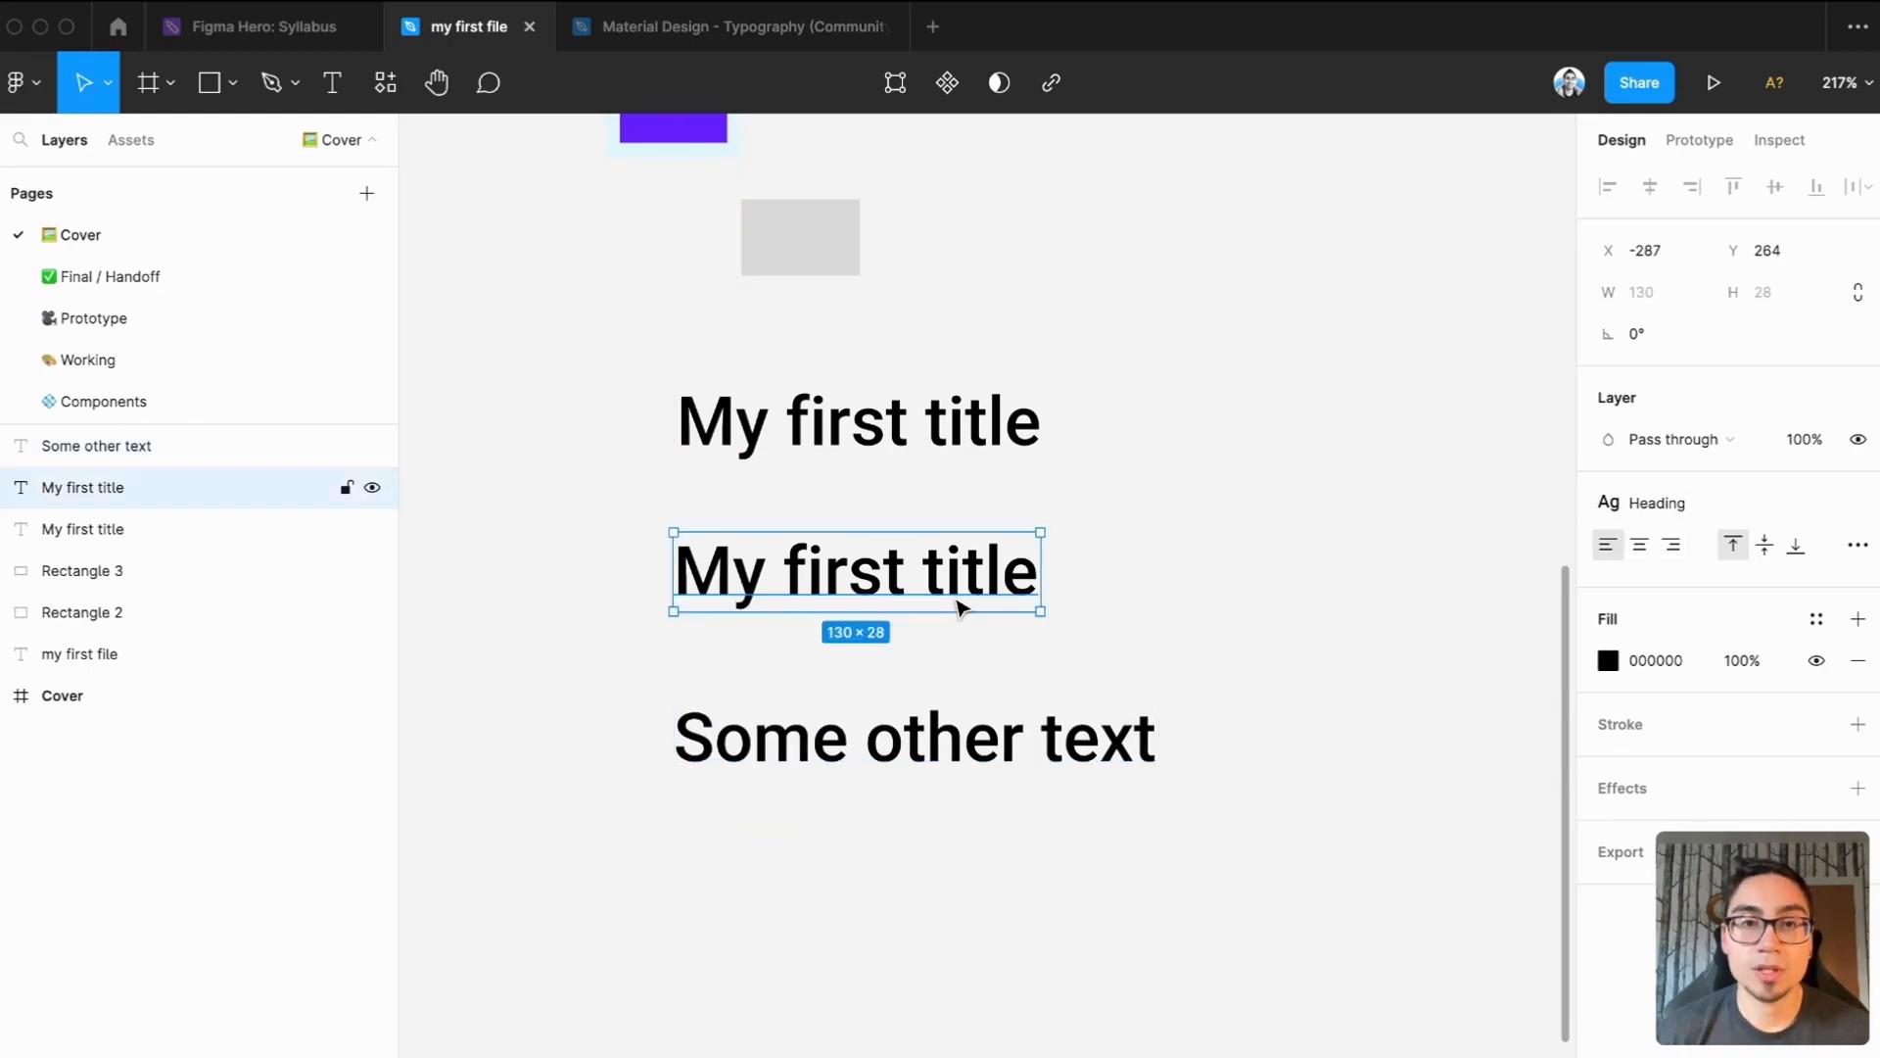
{"action": "double_click", "coordinate": [955, 597]}
{"action": "type", "text": "Set some bo"}
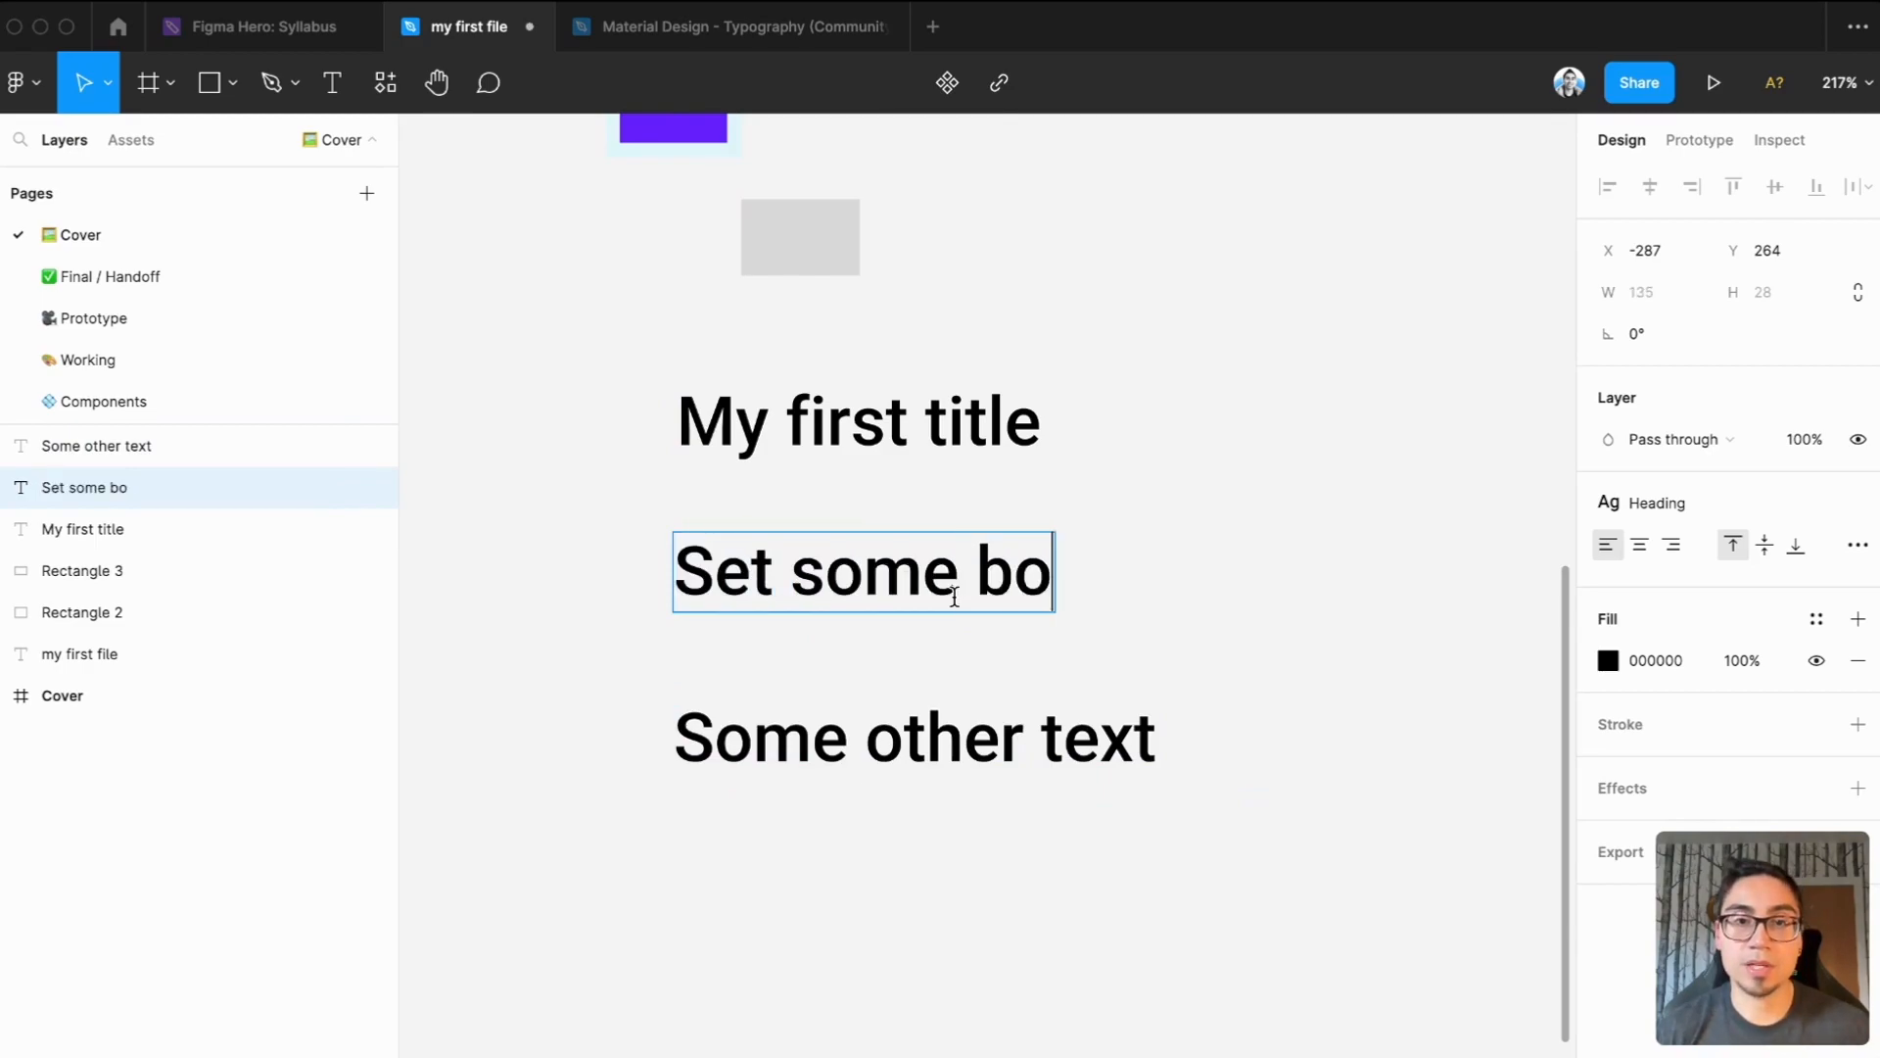
{"action": "type", "text": "dy text"}
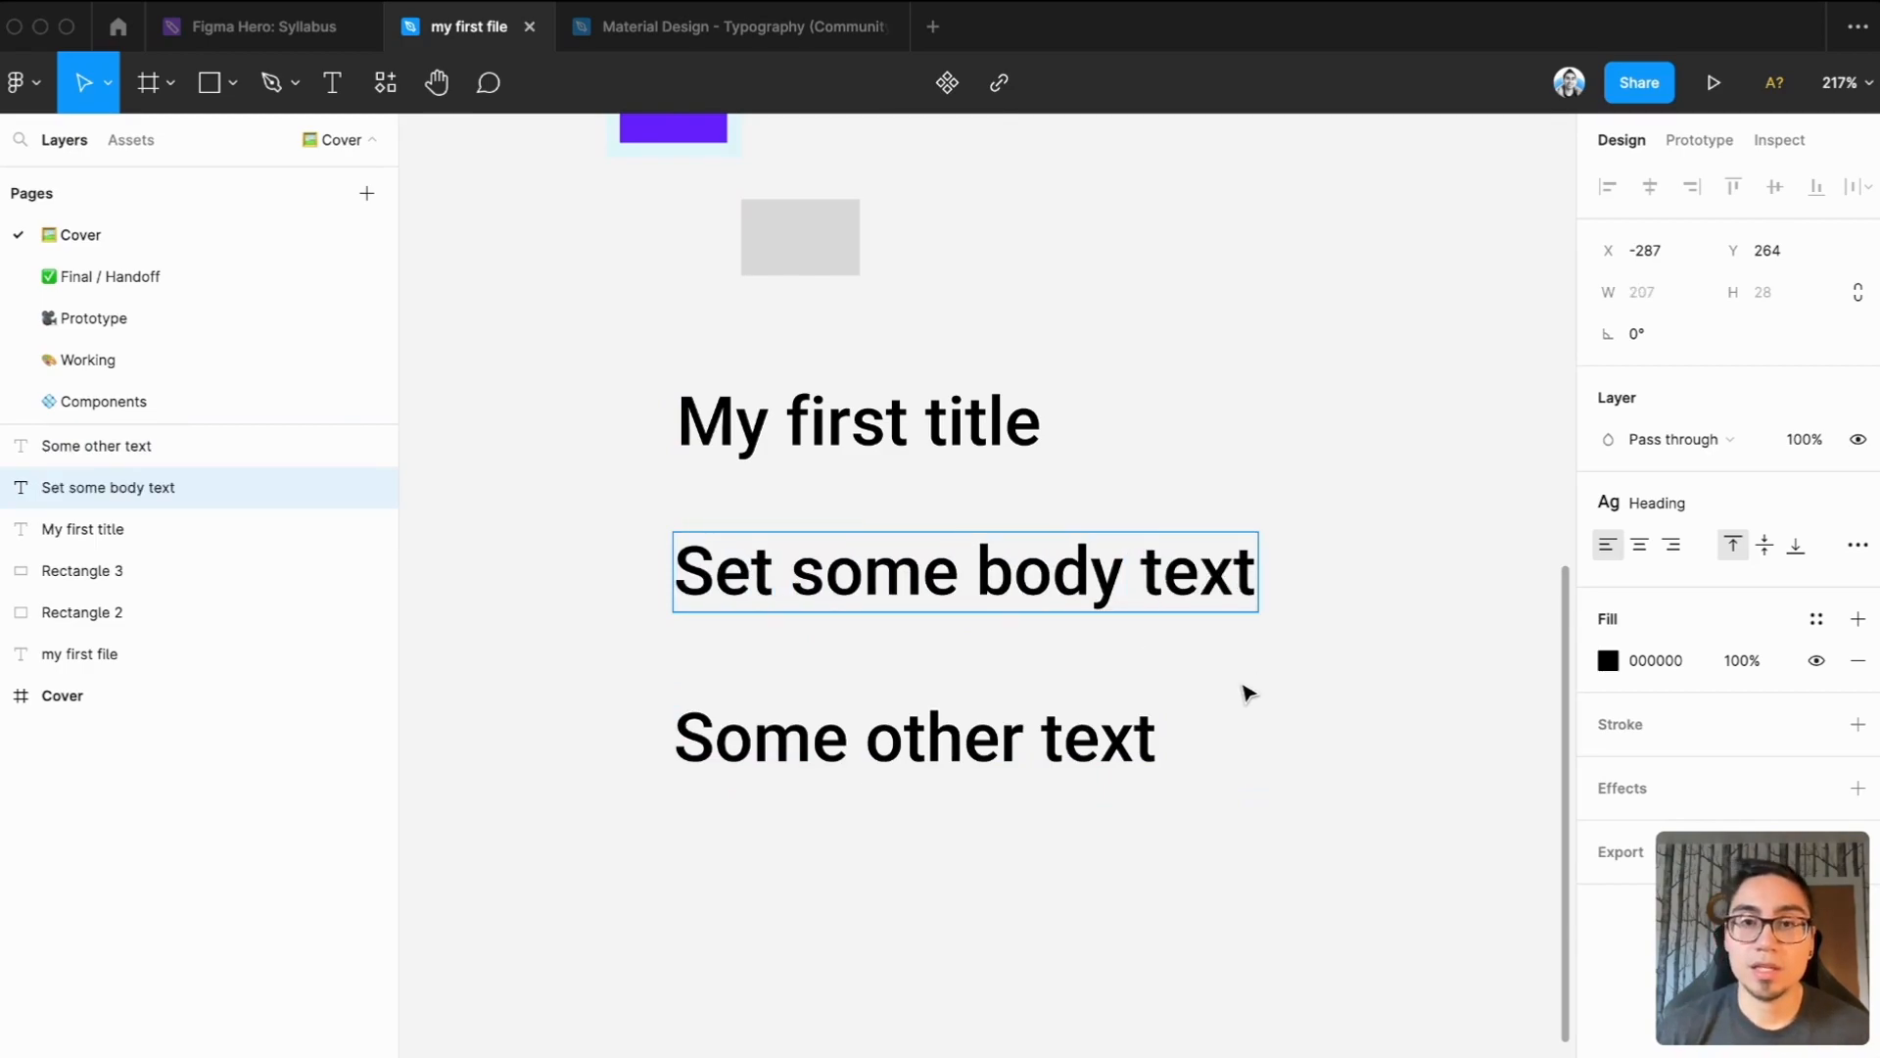
{"action": "key", "text": "Escape"}
Detach the Heading style from "Set some body text" and set it to size 14 with Regular weight
{"action": "mouse_move", "coordinate": [1864, 514]}
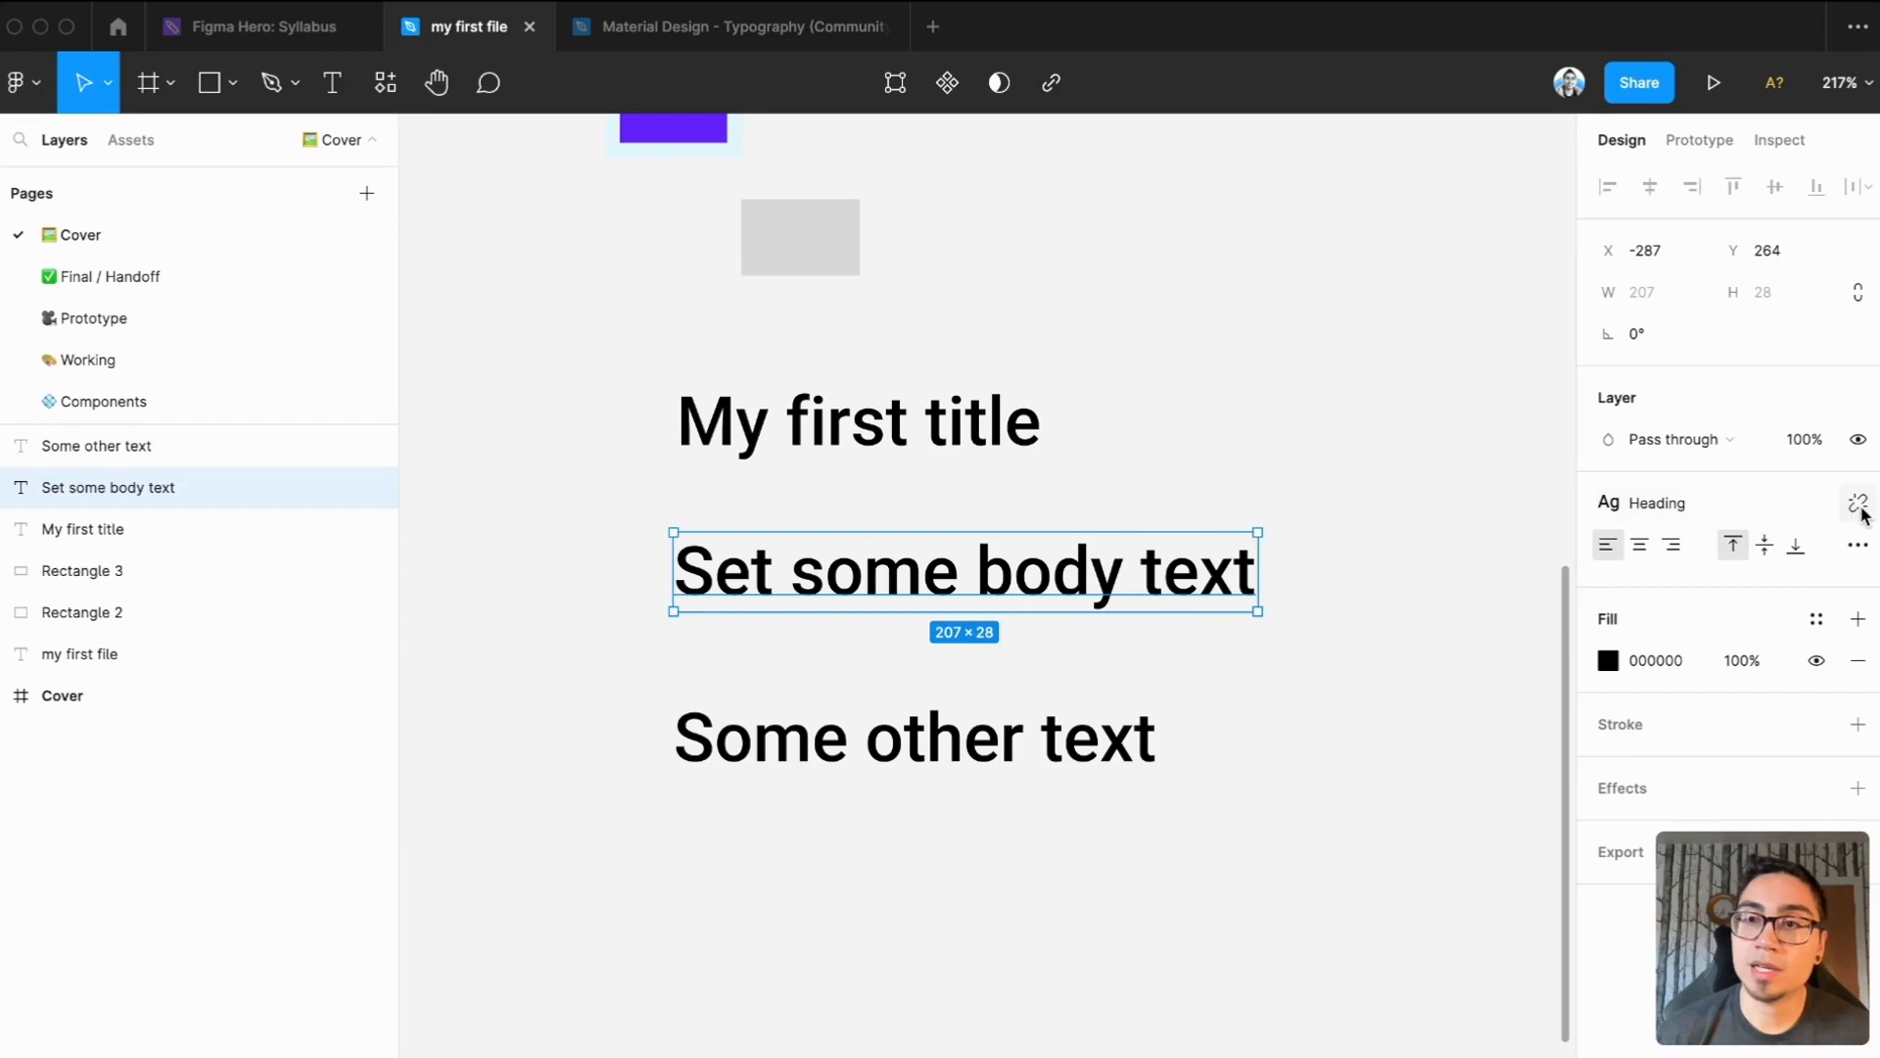
{"action": "left_click", "coordinate": [1859, 505]}
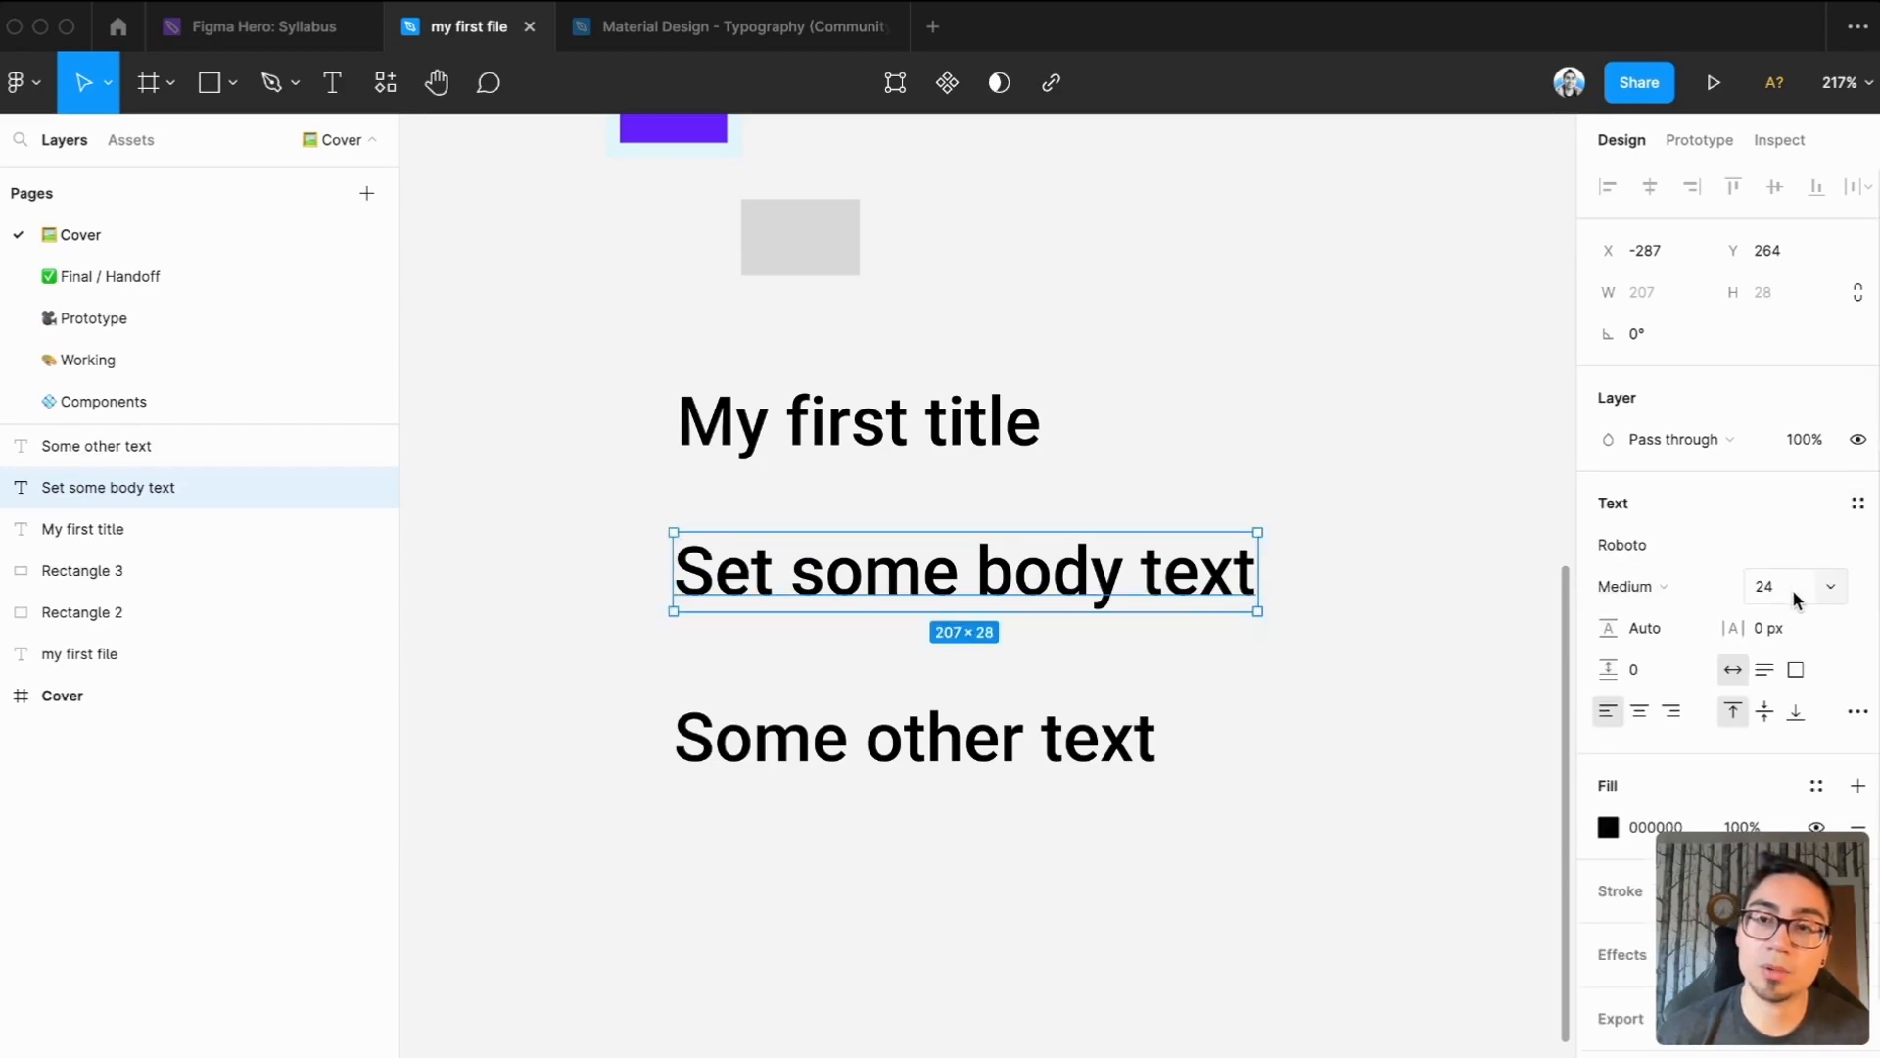
{"action": "key", "text": "super+a"}
{"action": "type", "text": "14"}
{"action": "key", "text": "Return"}
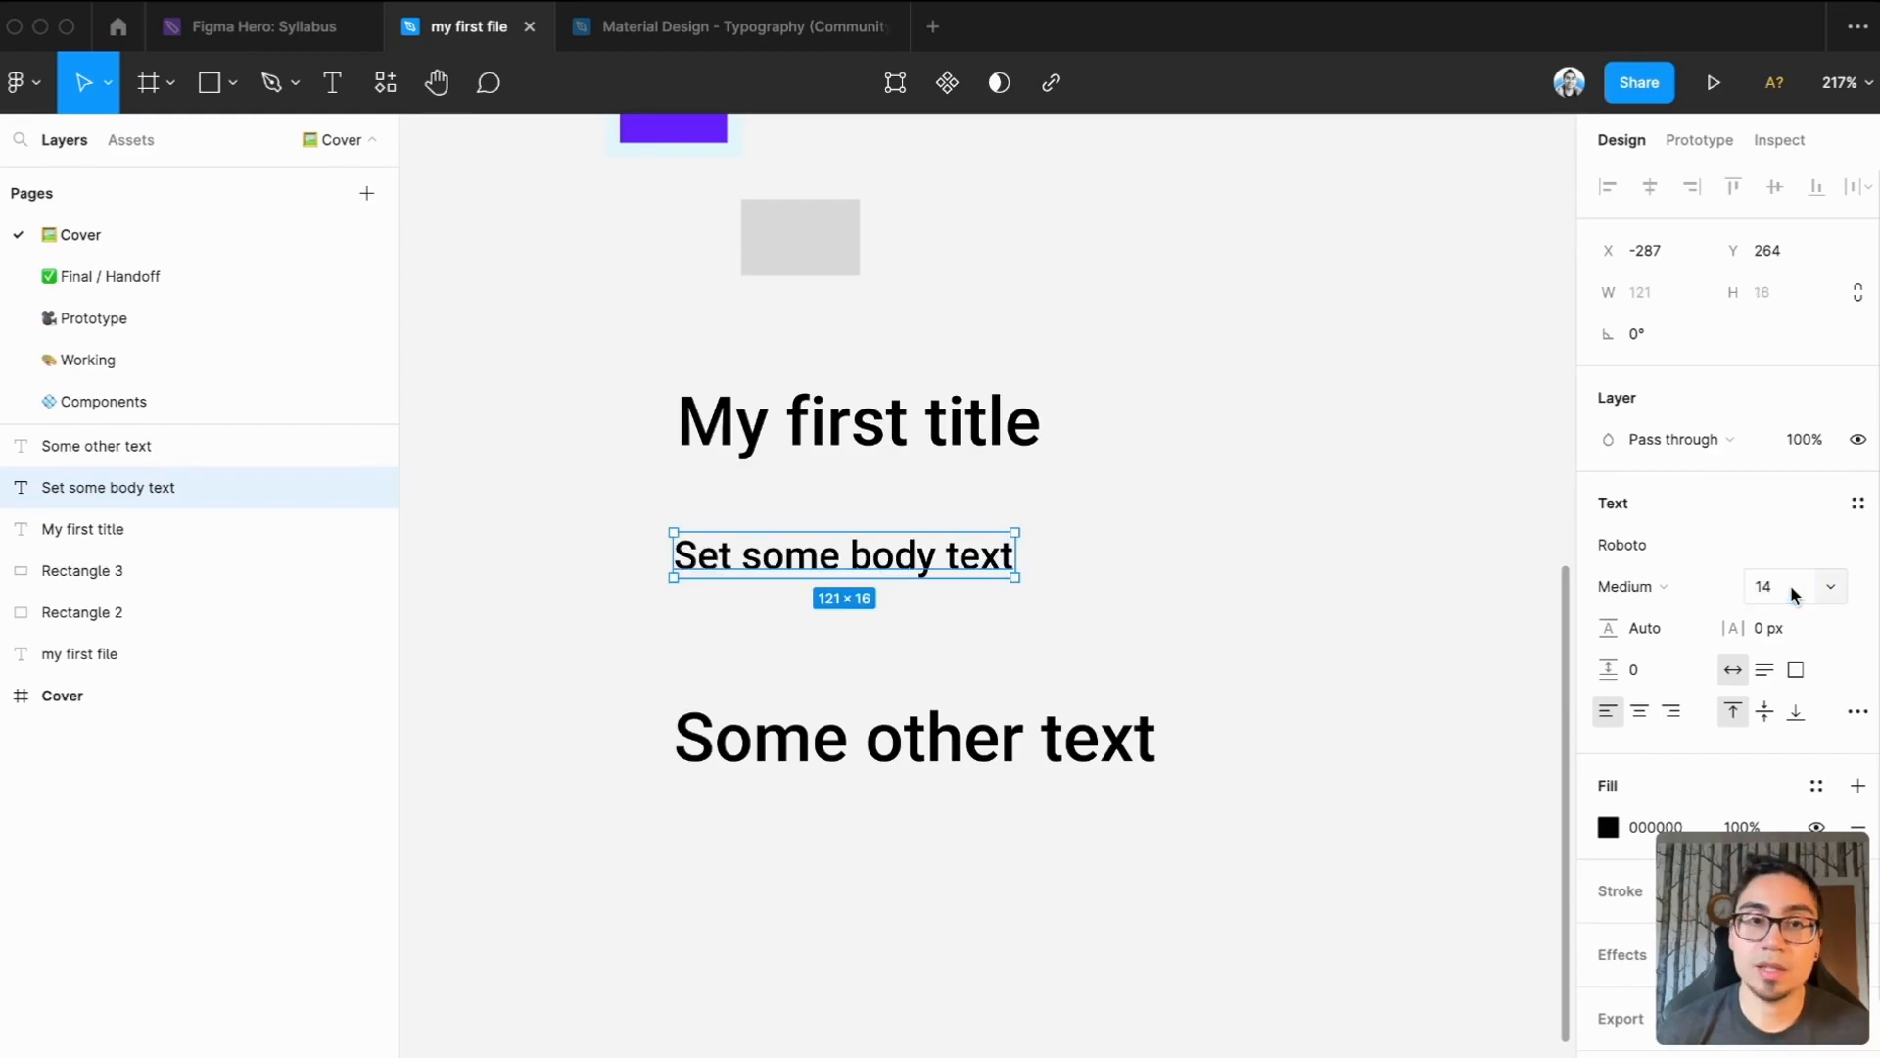
{"action": "left_click", "coordinate": [1704, 587]}
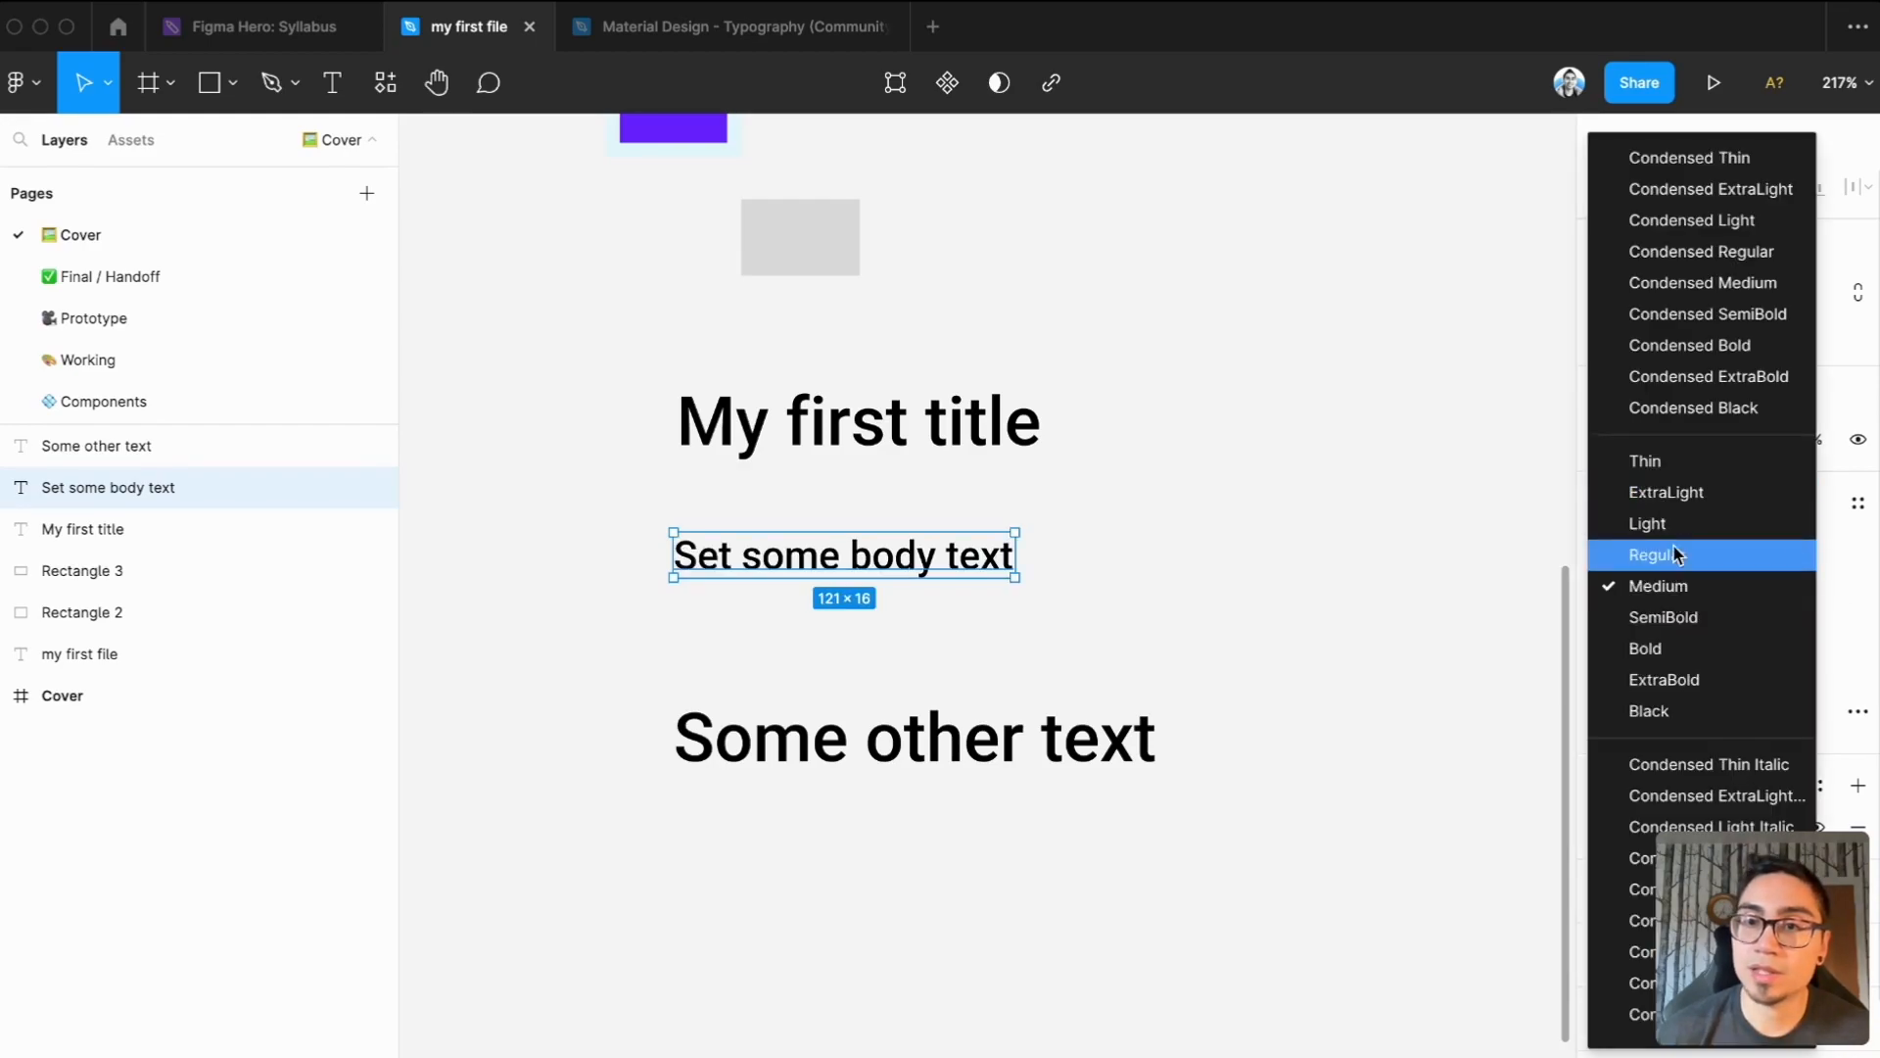
{"action": "left_click", "coordinate": [1672, 545]}
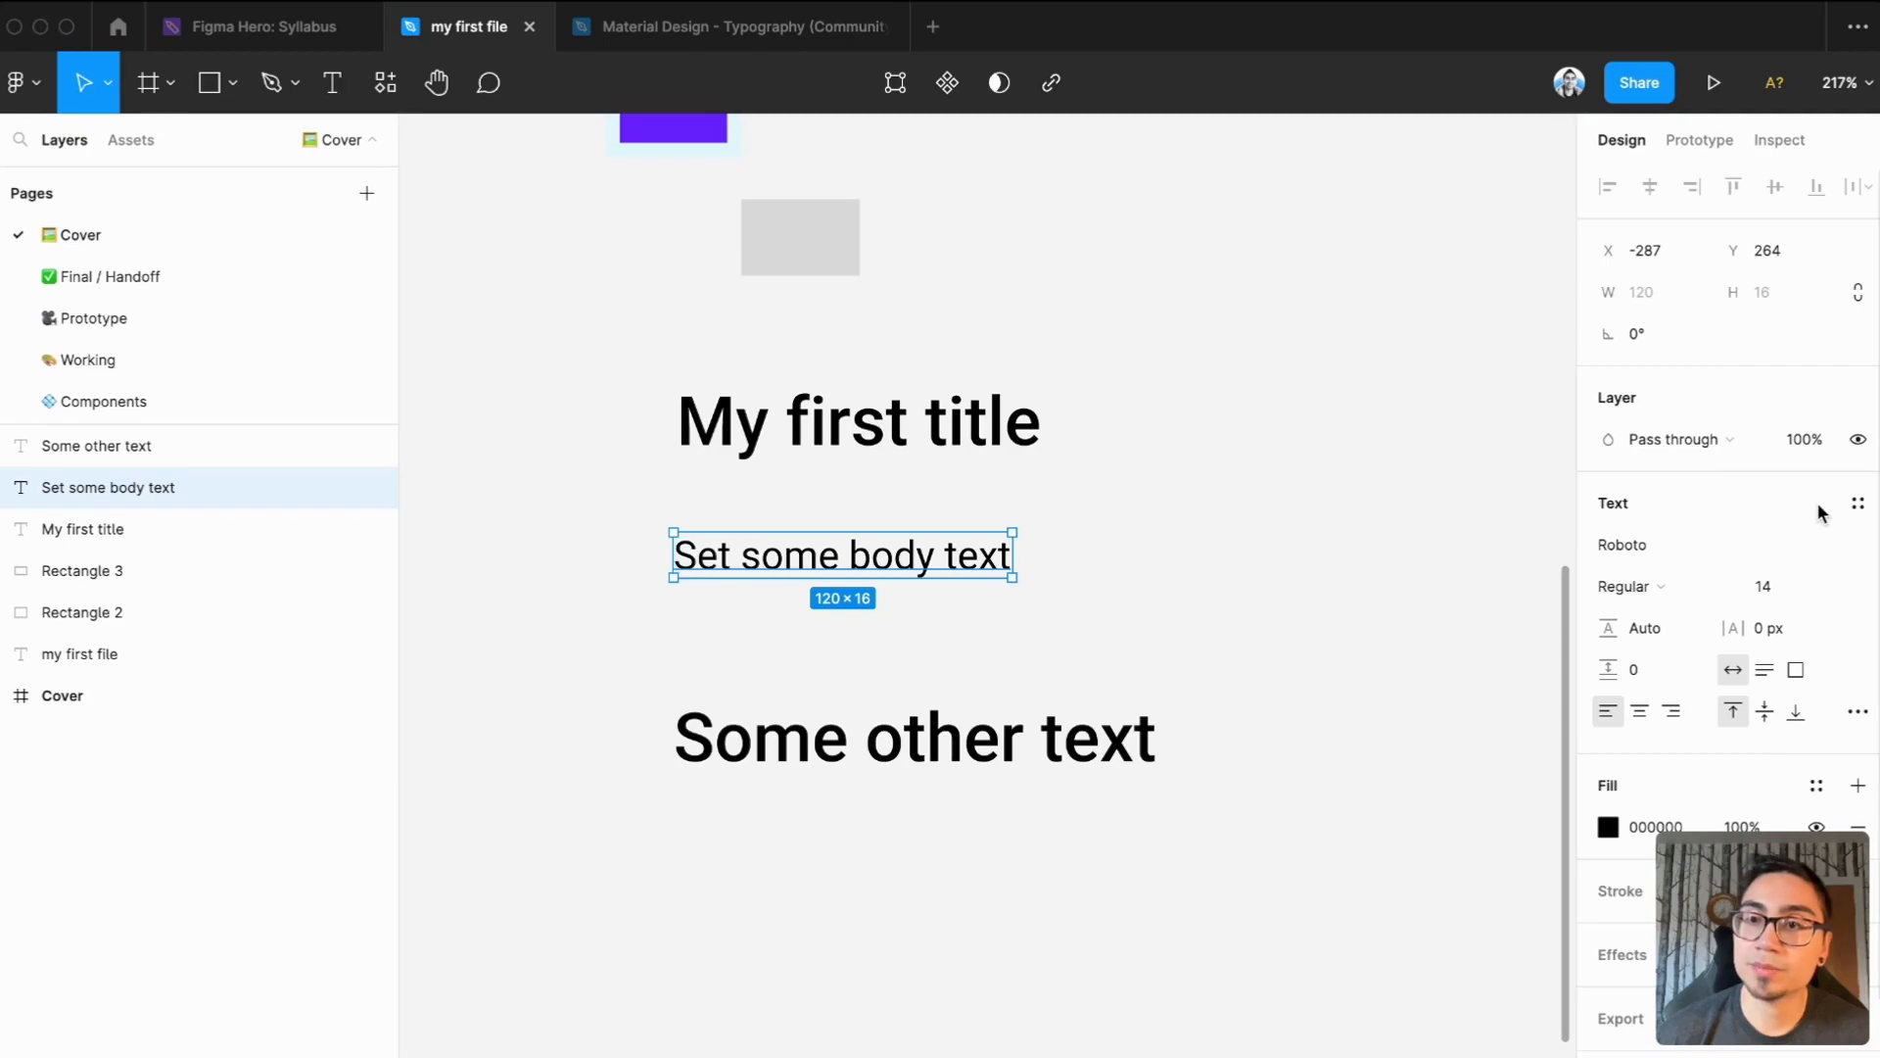
Create a new text style named "Body" from the "Set some body text" layer
{"action": "left_click", "coordinate": [1857, 505]}
{"action": "left_click", "coordinate": [1846, 550]}
{"action": "type", "text": "Body"}
{"action": "key", "text": "Return"}
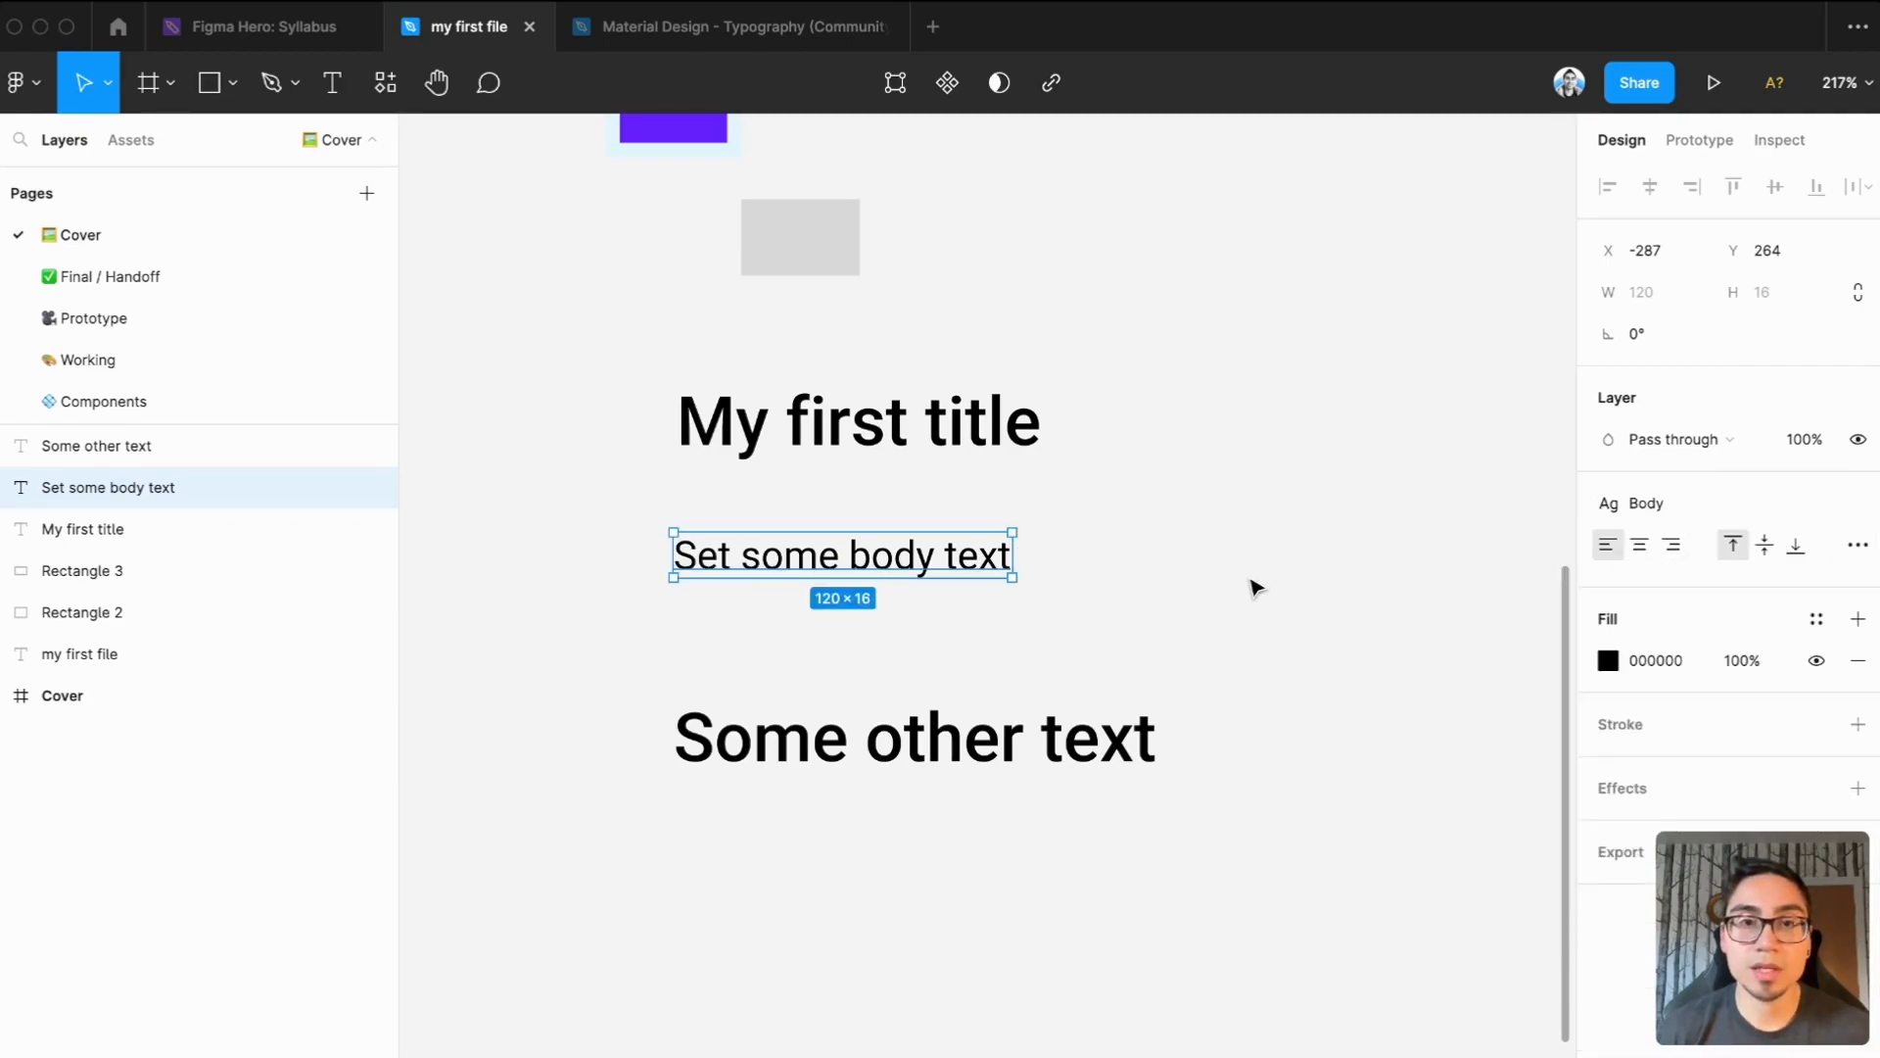
Move "Set some body text" up closer beneath "My first title", aligned with the title's left edge
{"action": "left_click", "coordinate": [1251, 588]}
{"action": "left_click_drag", "start_coordinate": [1008, 554], "coordinate": [1008, 518]}
{"action": "left_click", "coordinate": [1050, 607]}
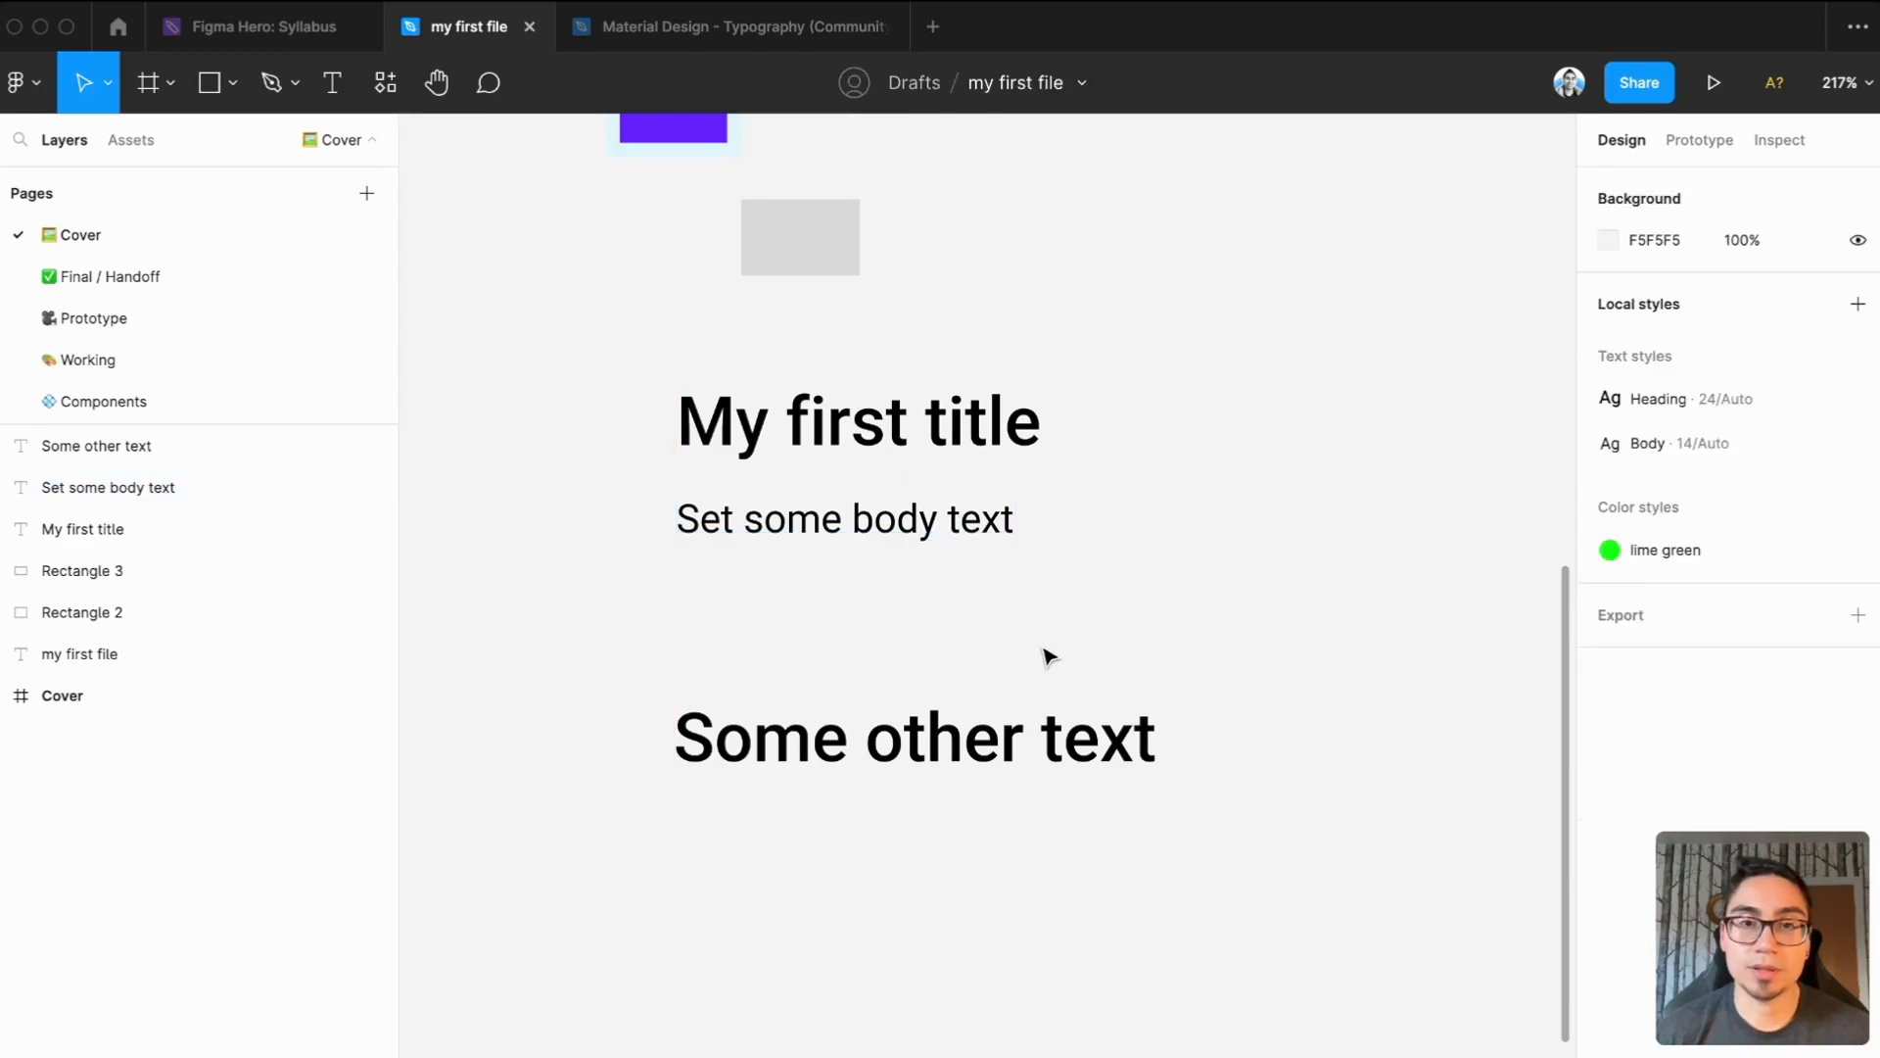
{"action": "scroll", "coordinate": [1113, 663], "scroll_direction": "down", "scroll_amount": 3}
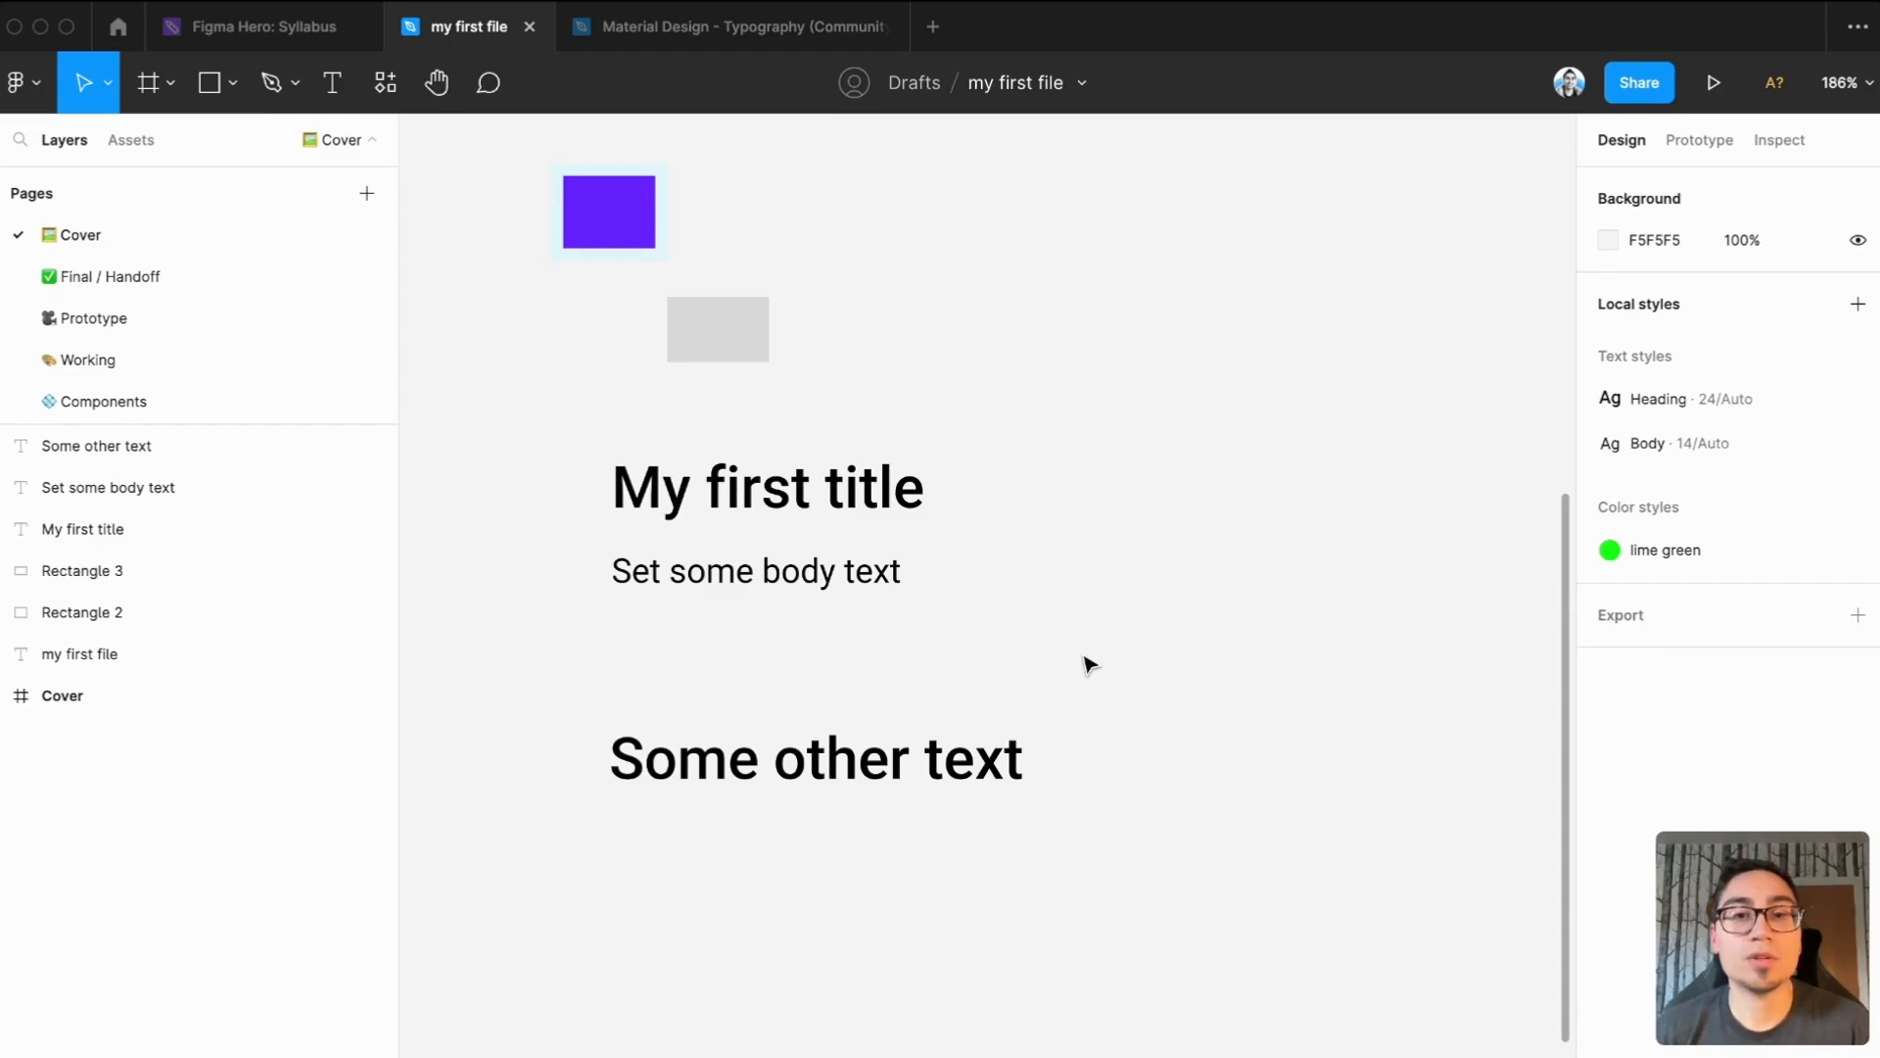
{"action": "left_click", "coordinate": [977, 768]}
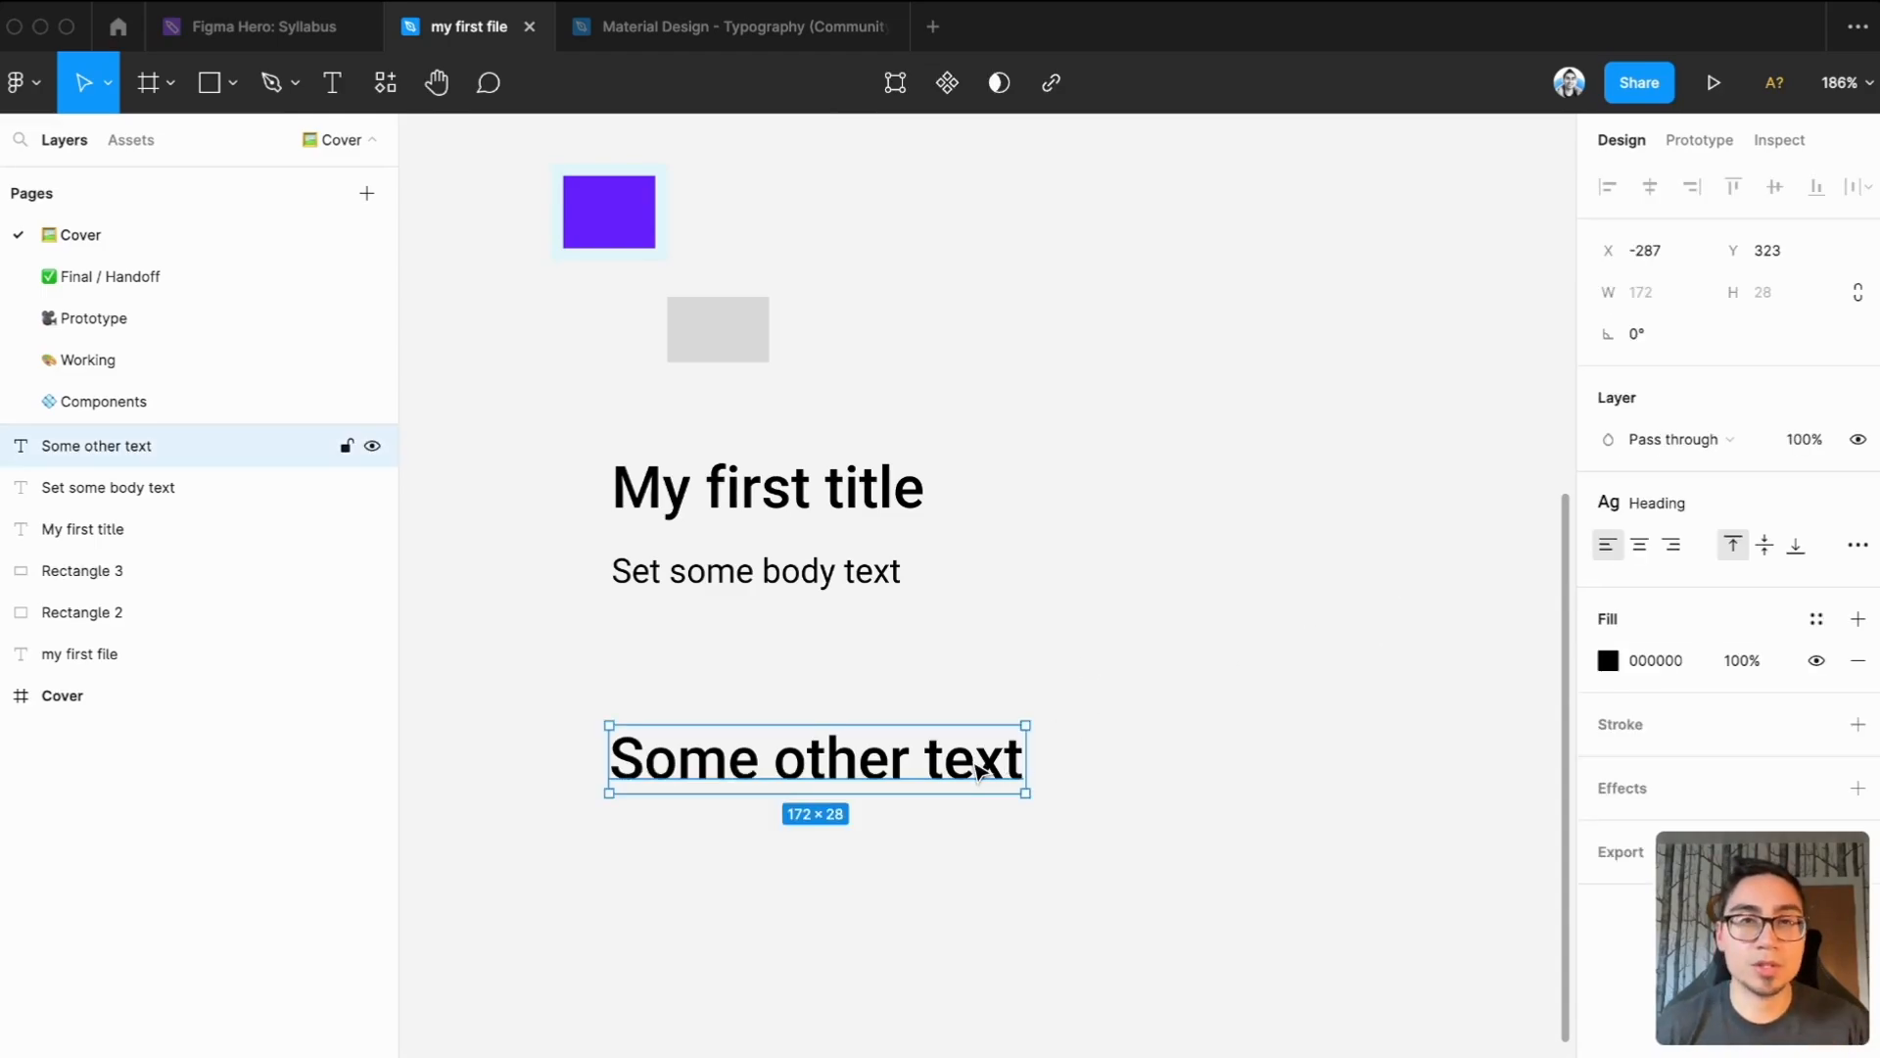
{"action": "left_click", "coordinate": [1070, 542]}
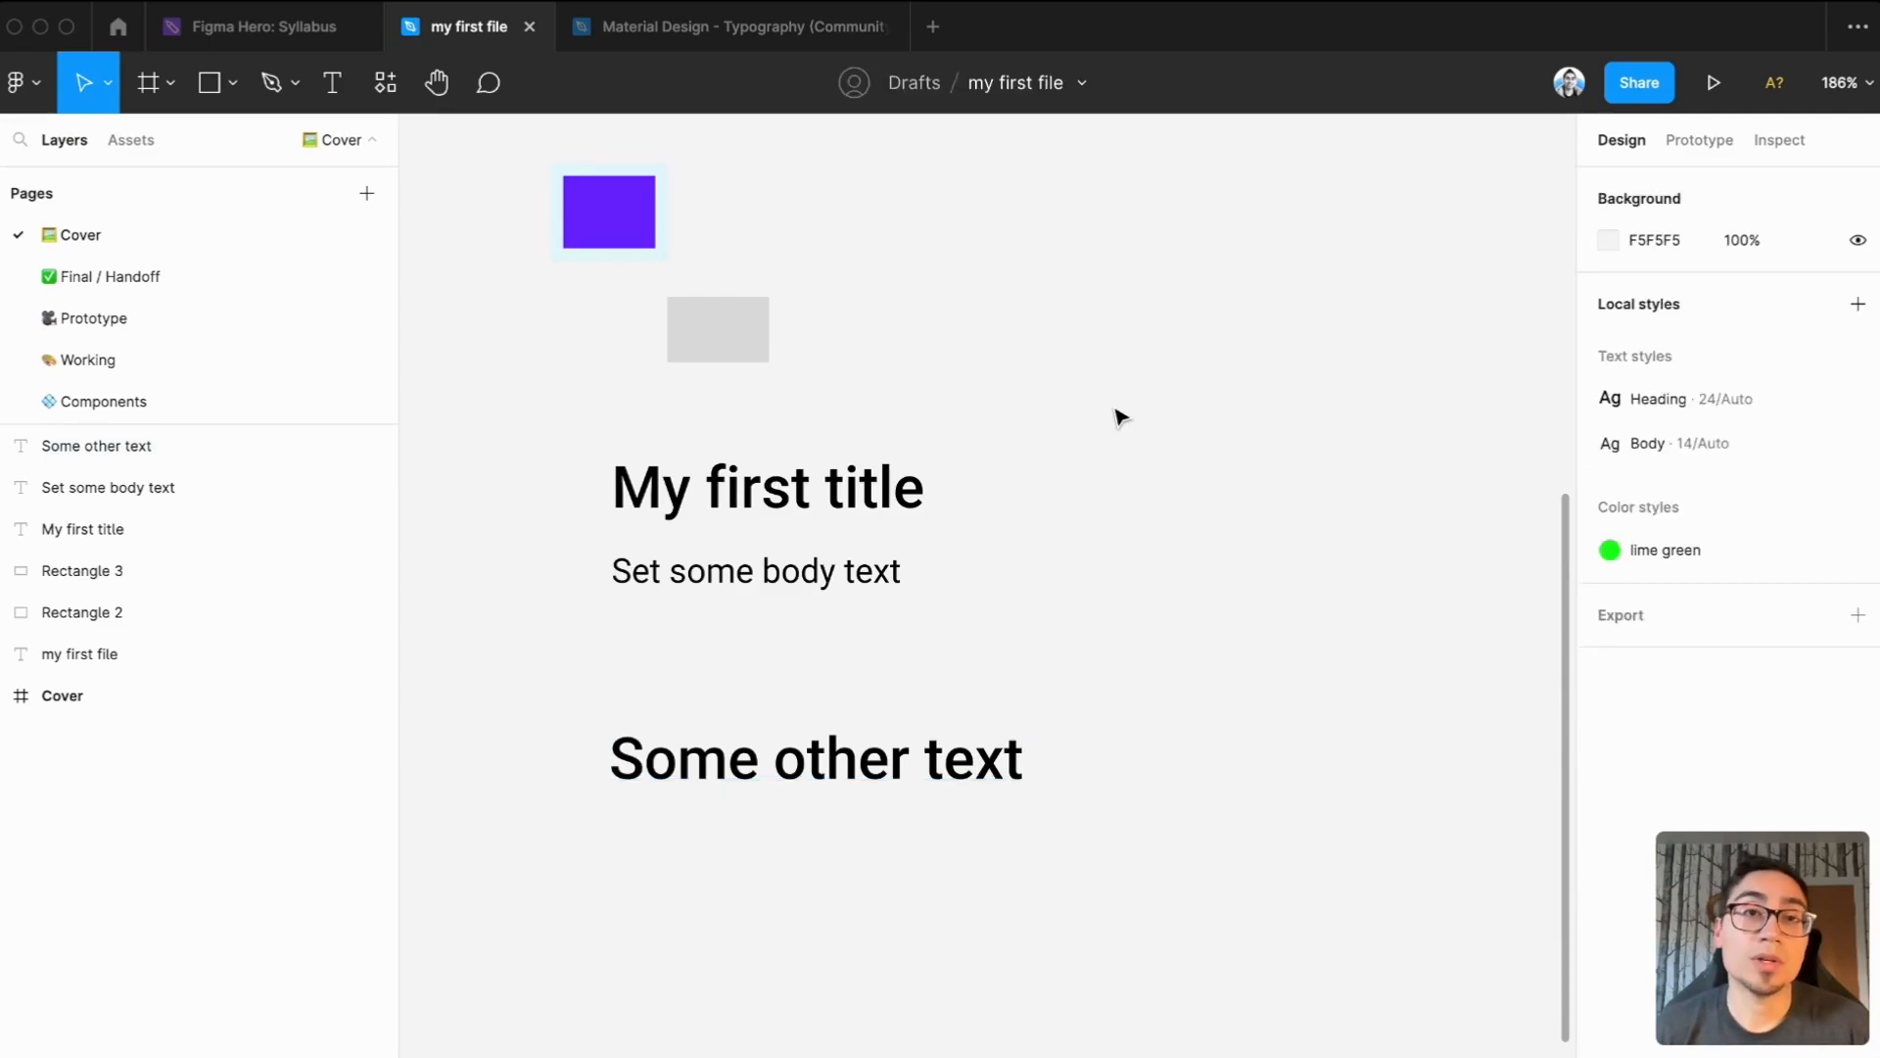
Publish the styles of the Material Design - Typography (Community) file as a library with the description "Base typography styles"
{"action": "left_click", "coordinate": [760, 37]}
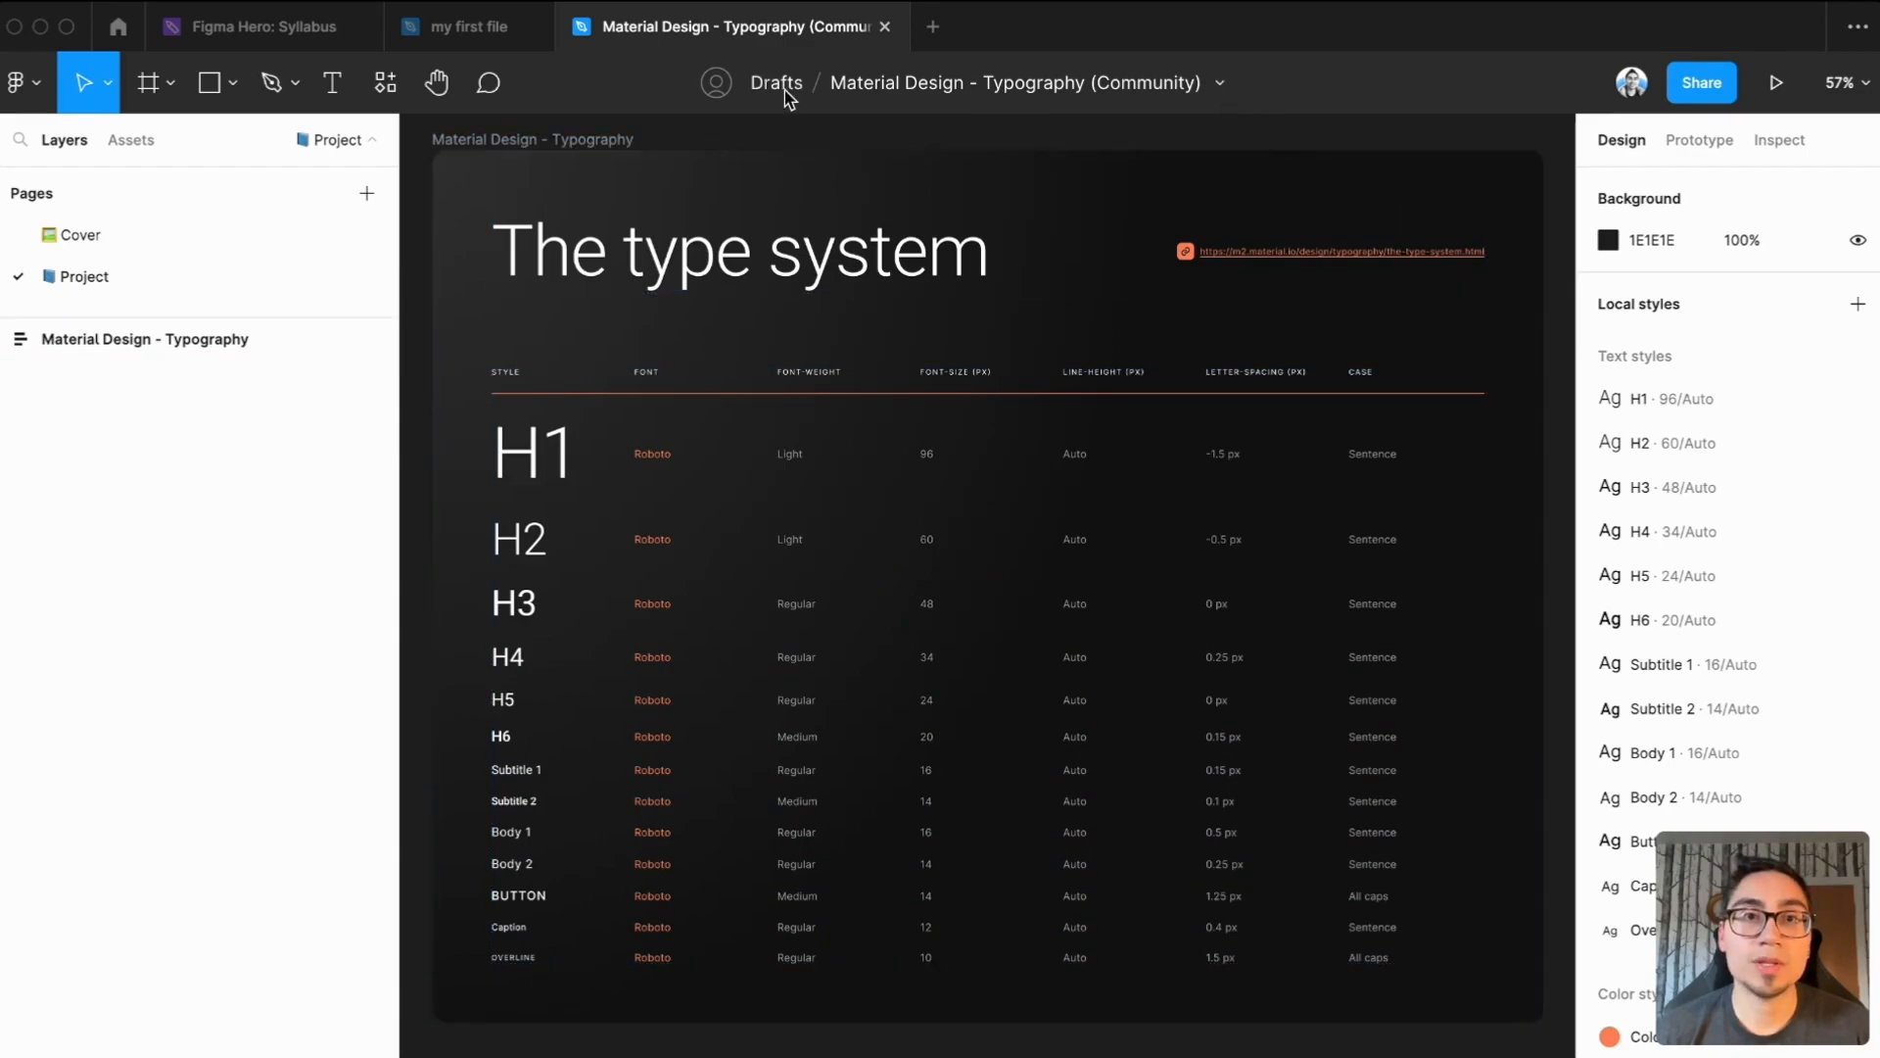
{"action": "left_click", "coordinate": [1218, 85]}
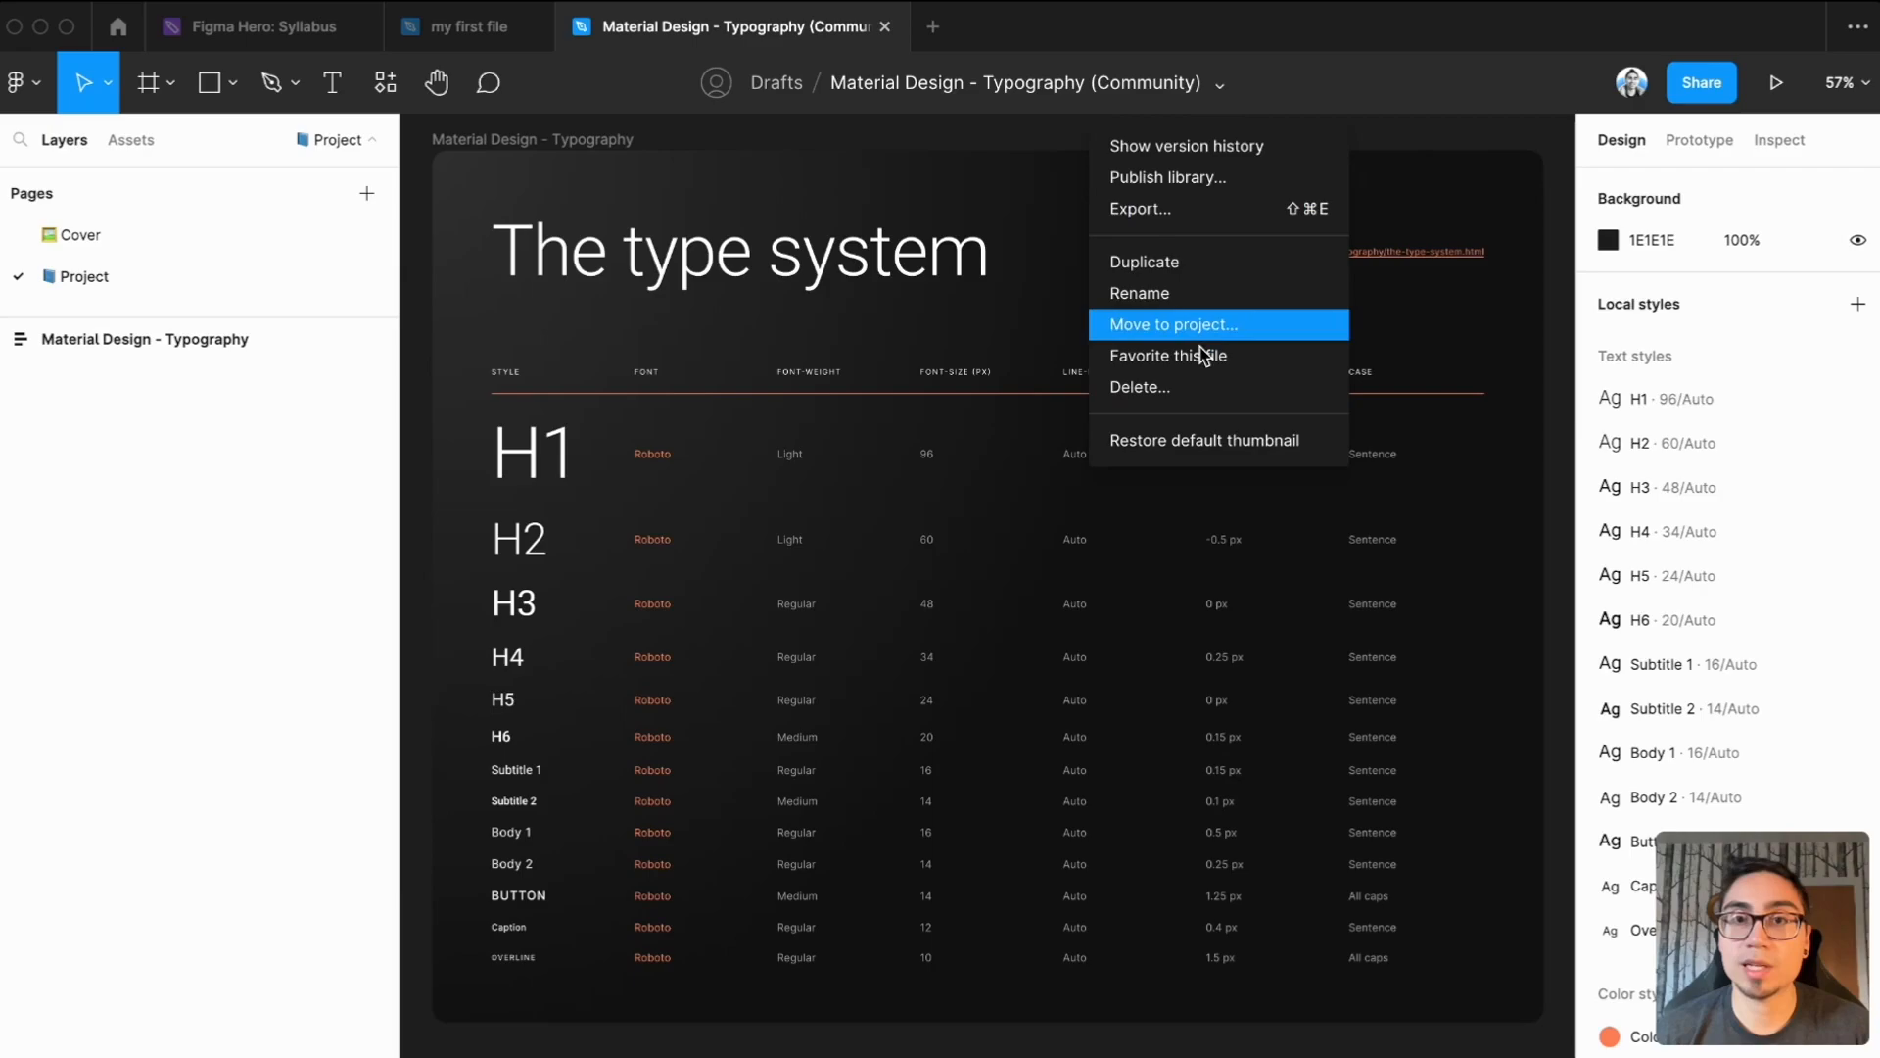
{"action": "left_click", "coordinate": [1186, 180]}
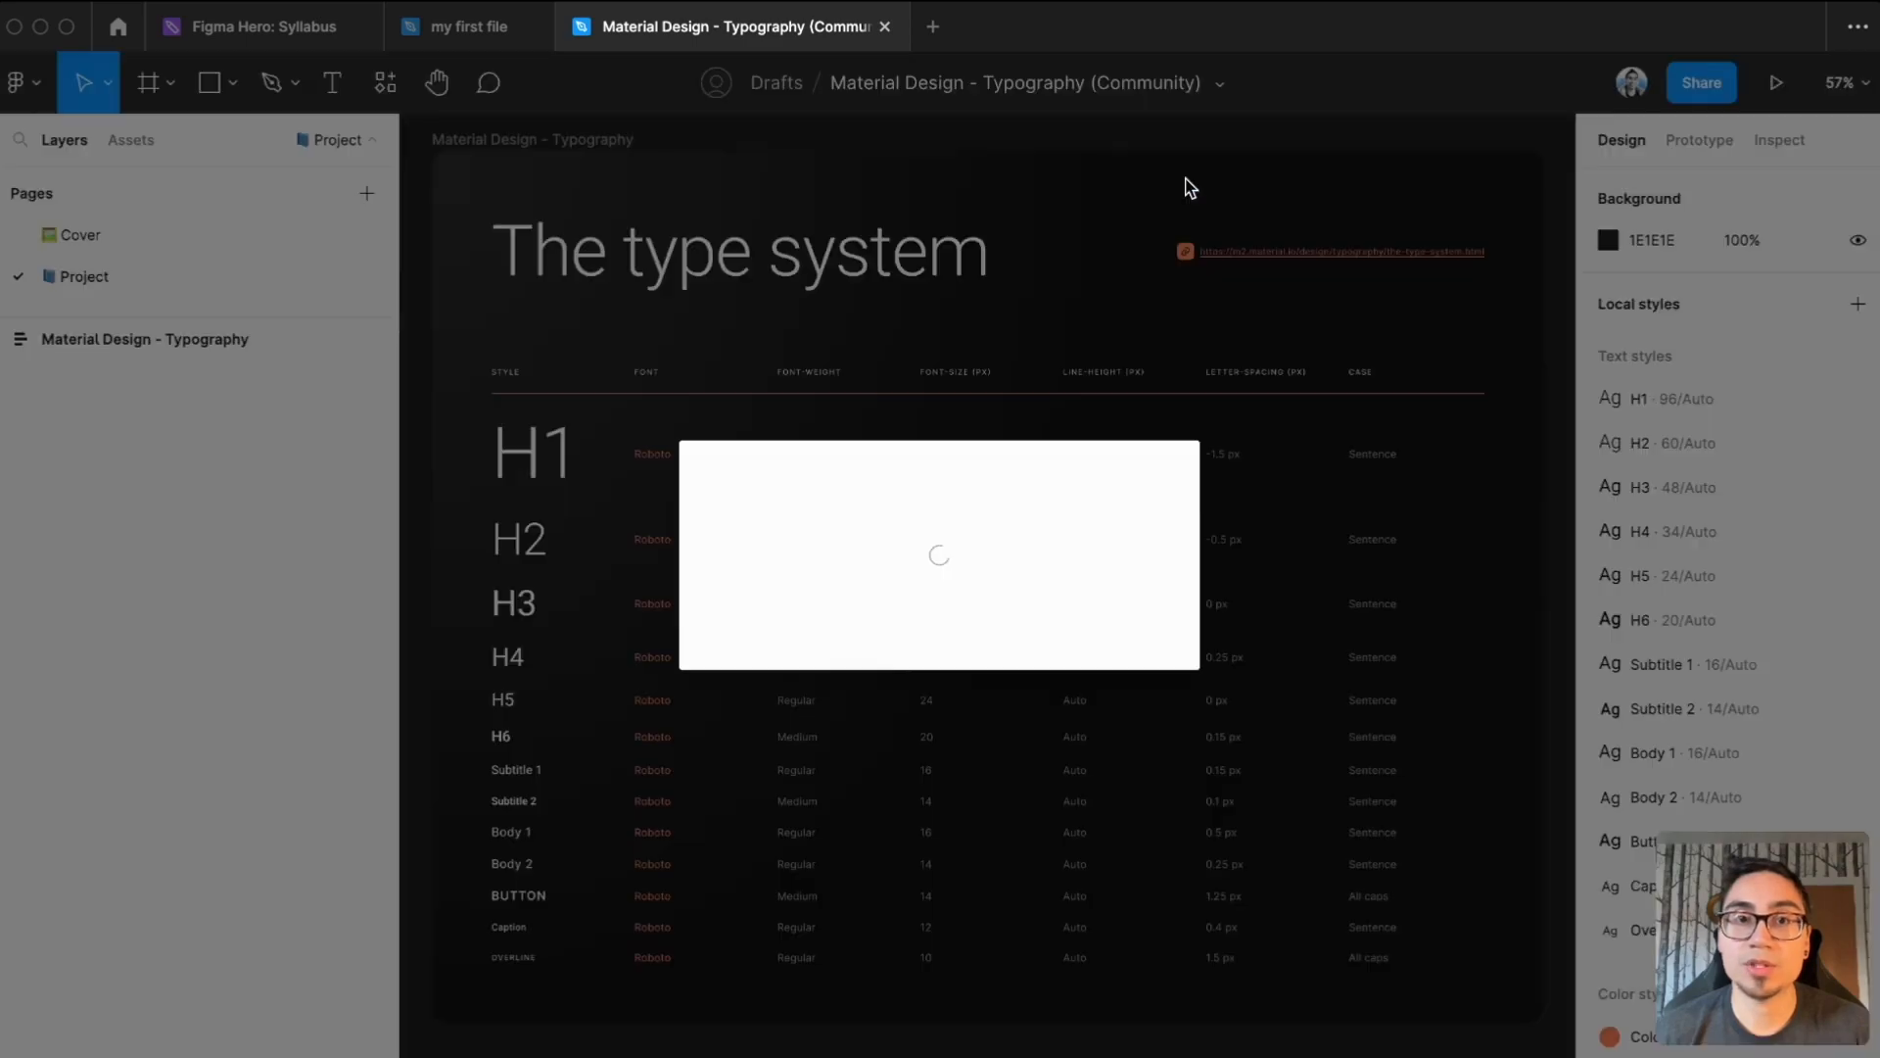
{"action": "left_click", "coordinate": [762, 797]}
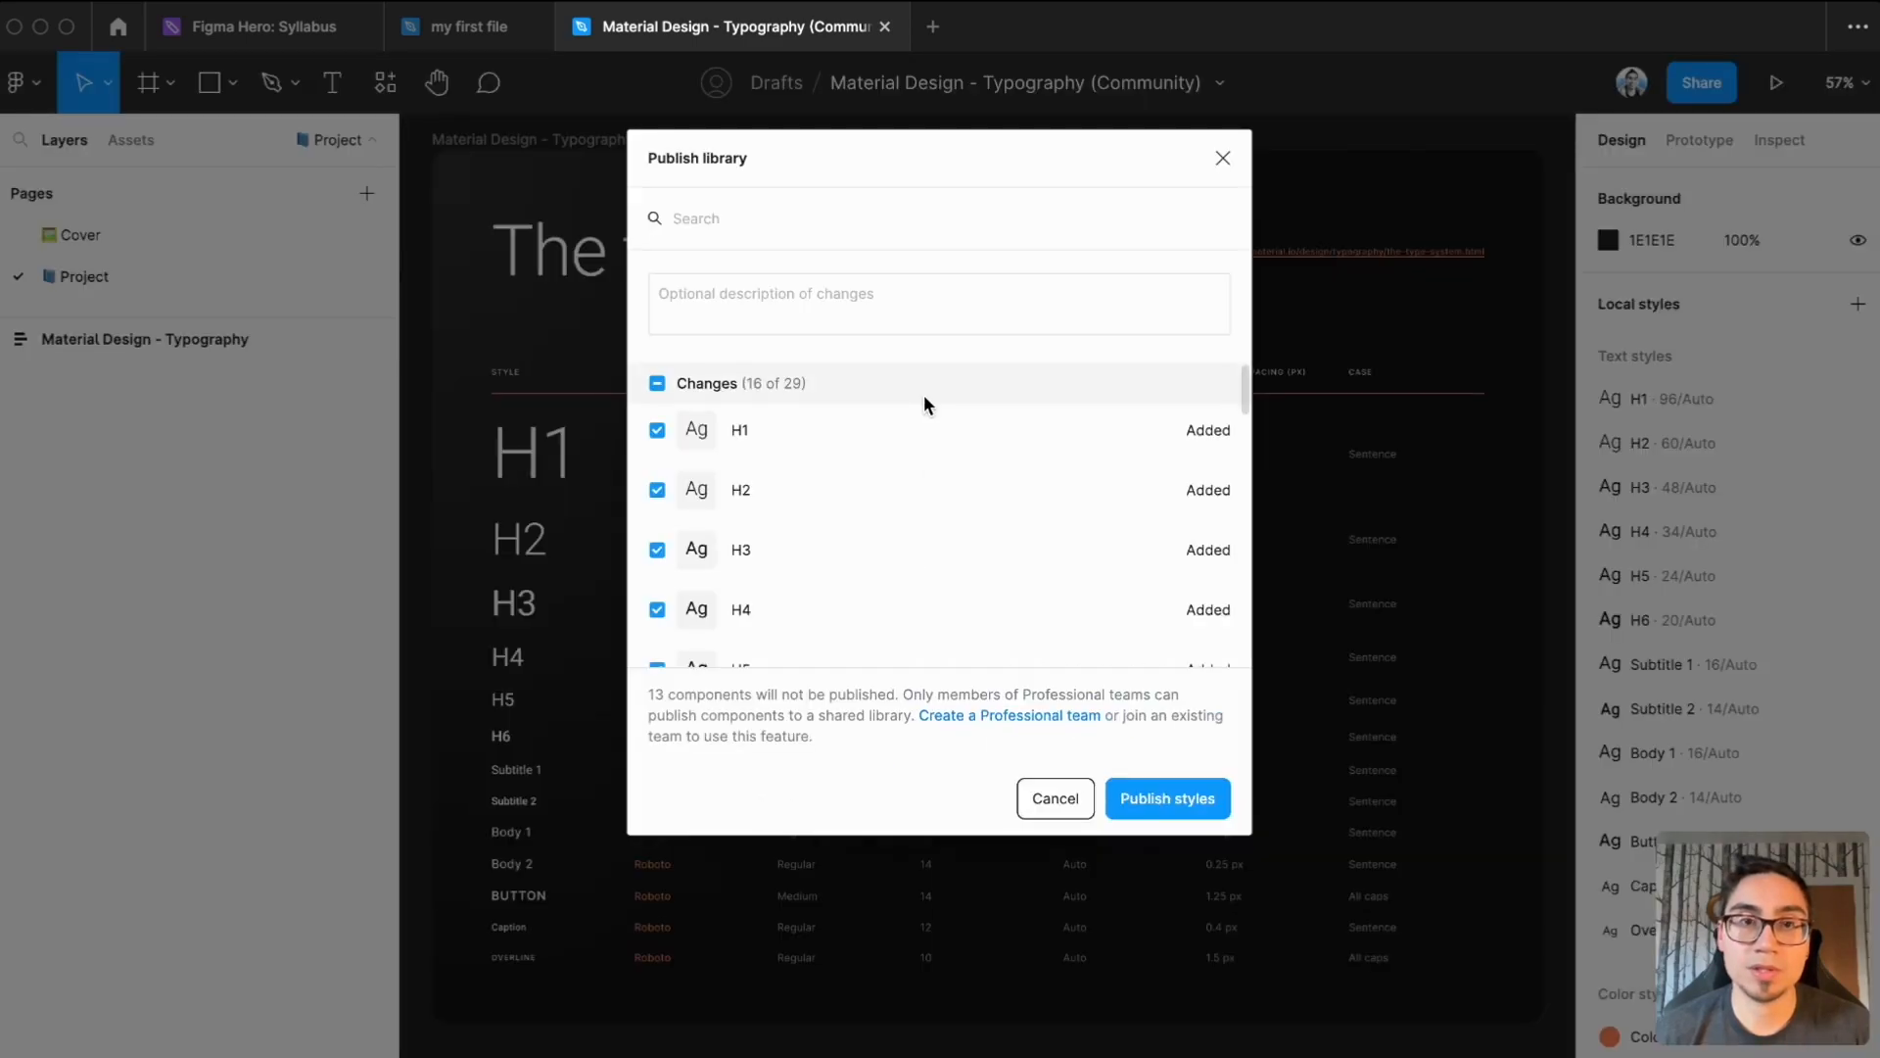
{"action": "left_click", "coordinate": [824, 296]}
{"action": "type", "text": "Base typography styles"}
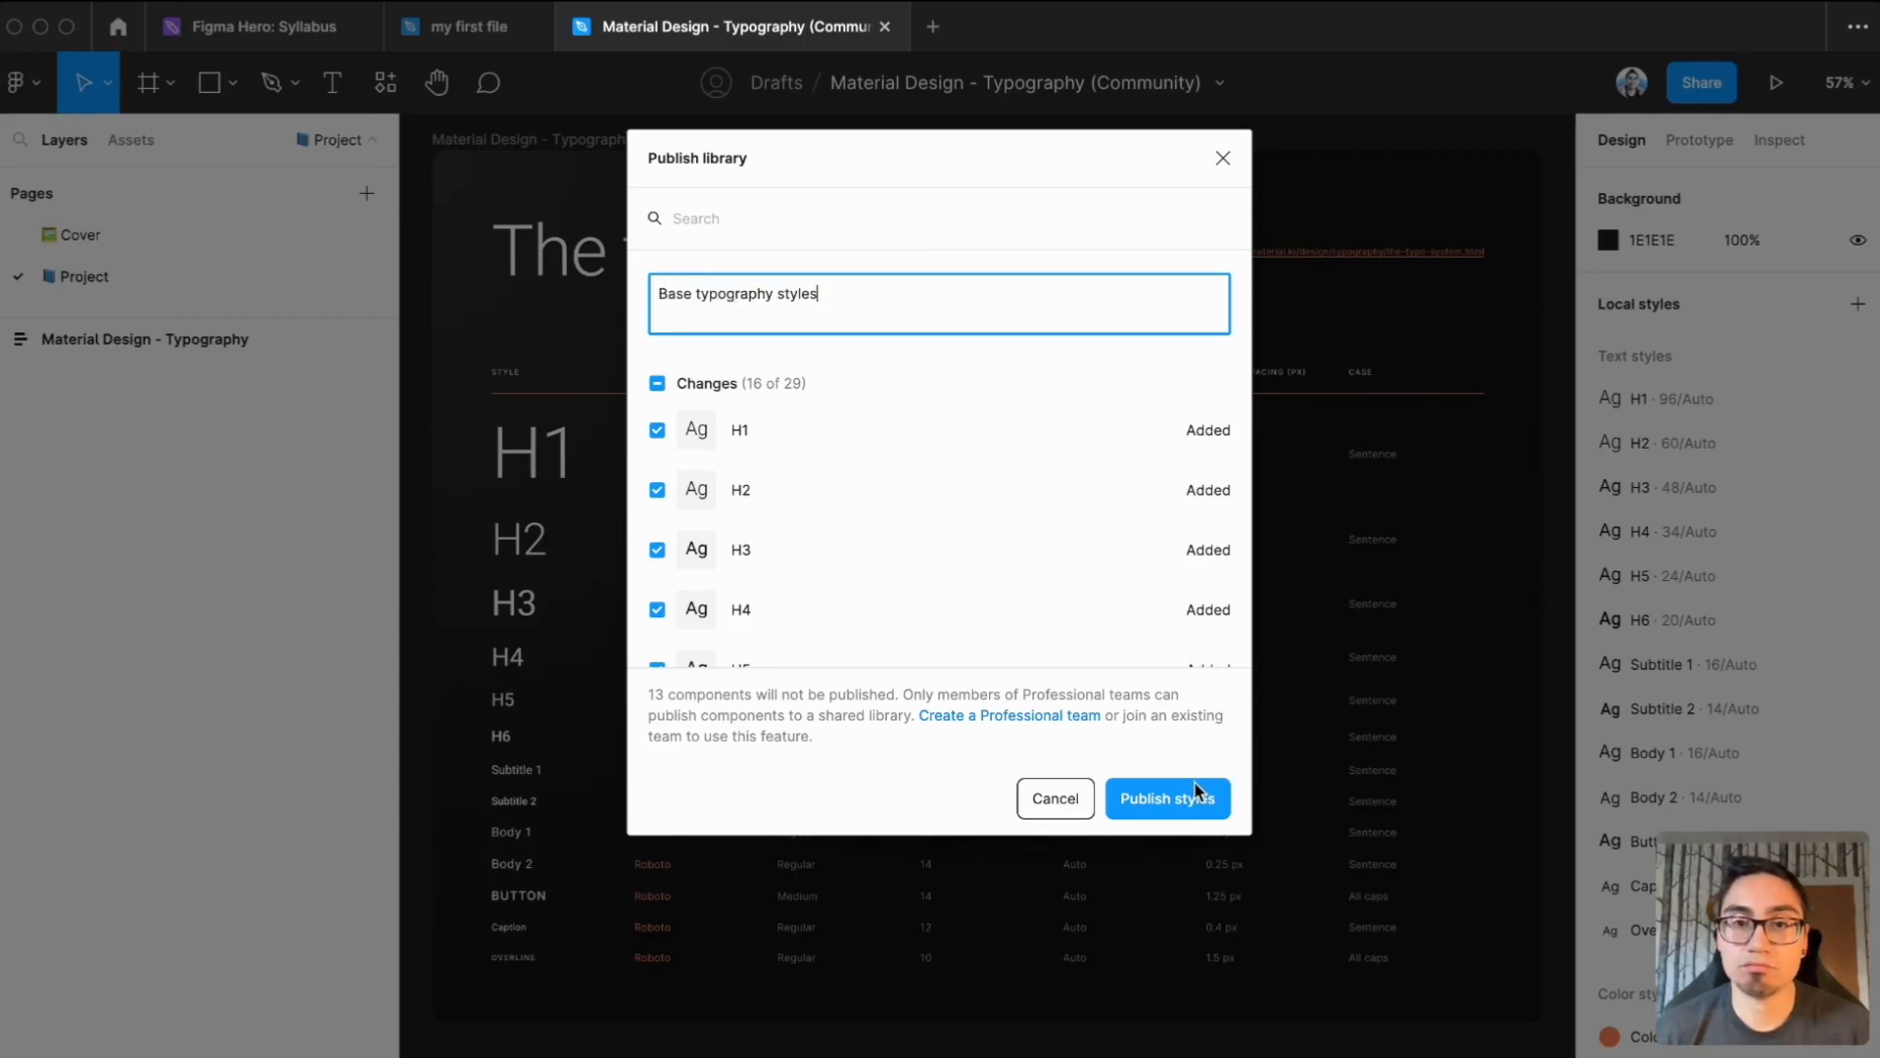
{"action": "left_click", "coordinate": [1195, 789]}
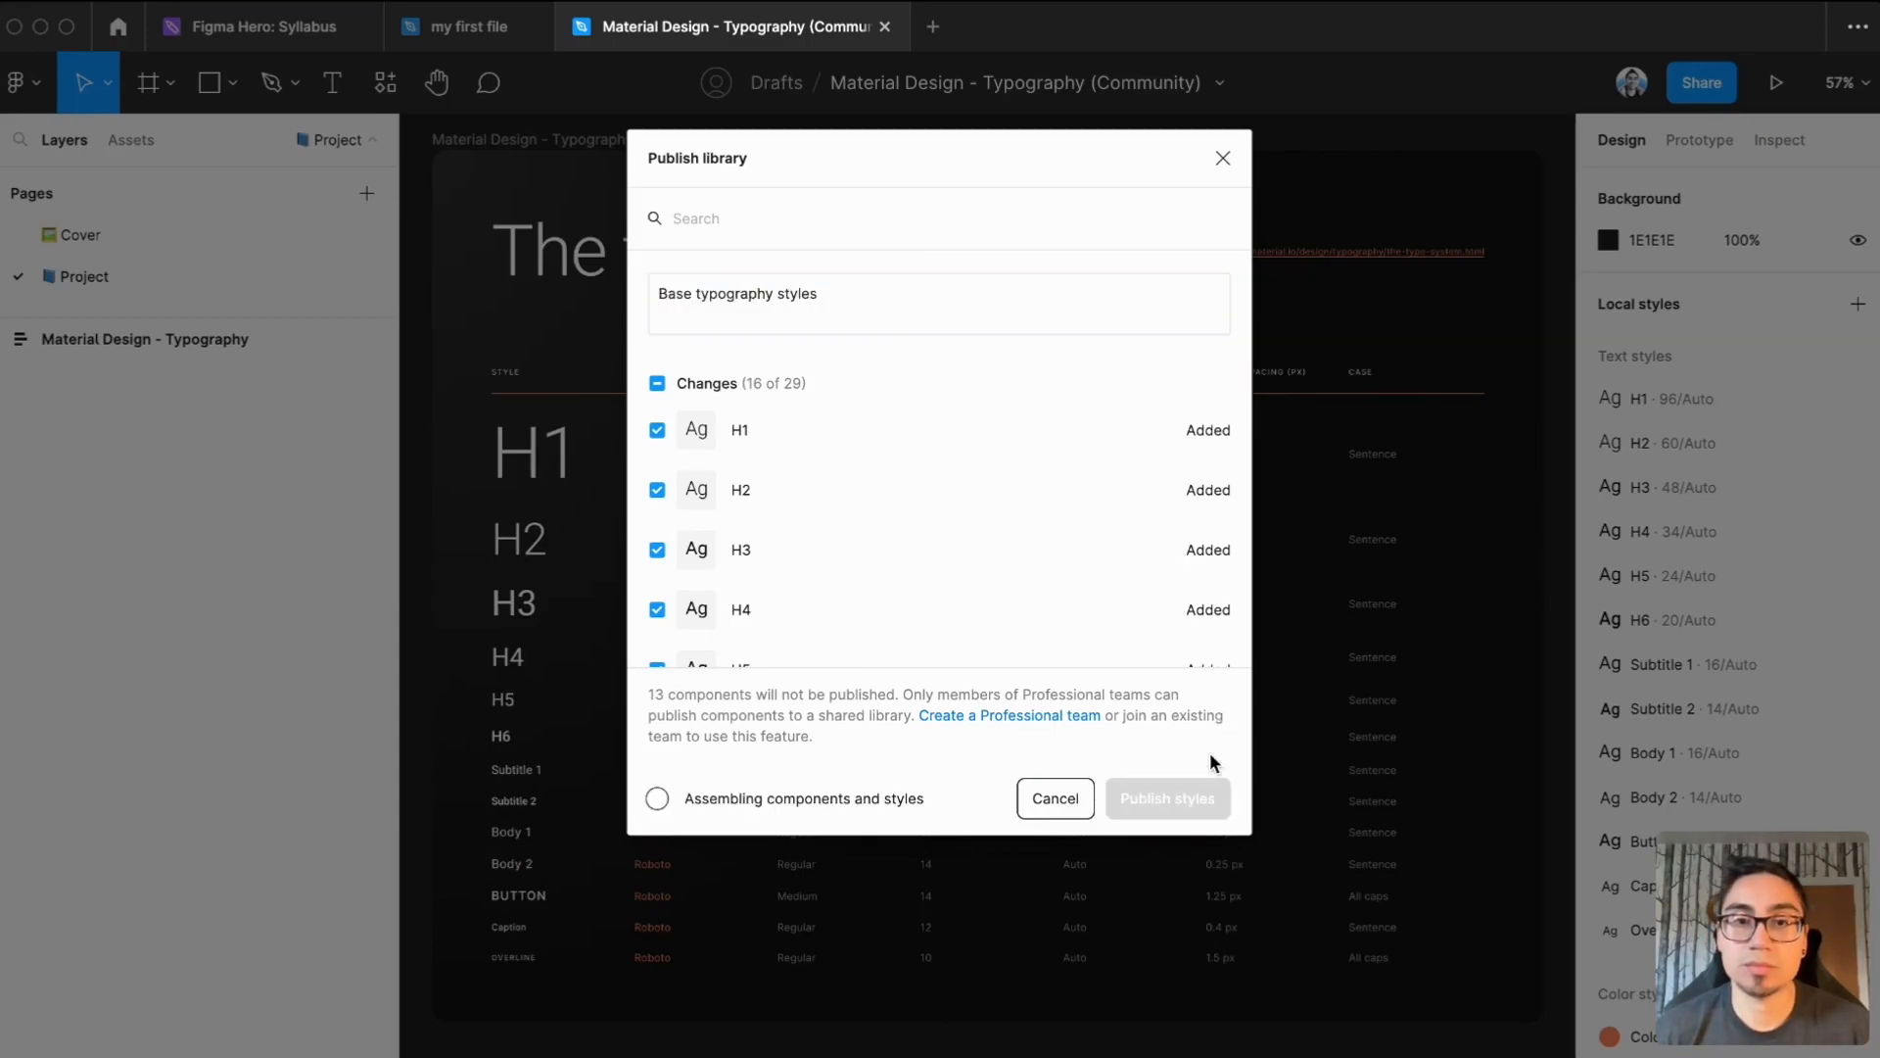
Enable the published Material Design - Typography library in "my first file"
{"action": "left_click", "coordinate": [488, 39]}
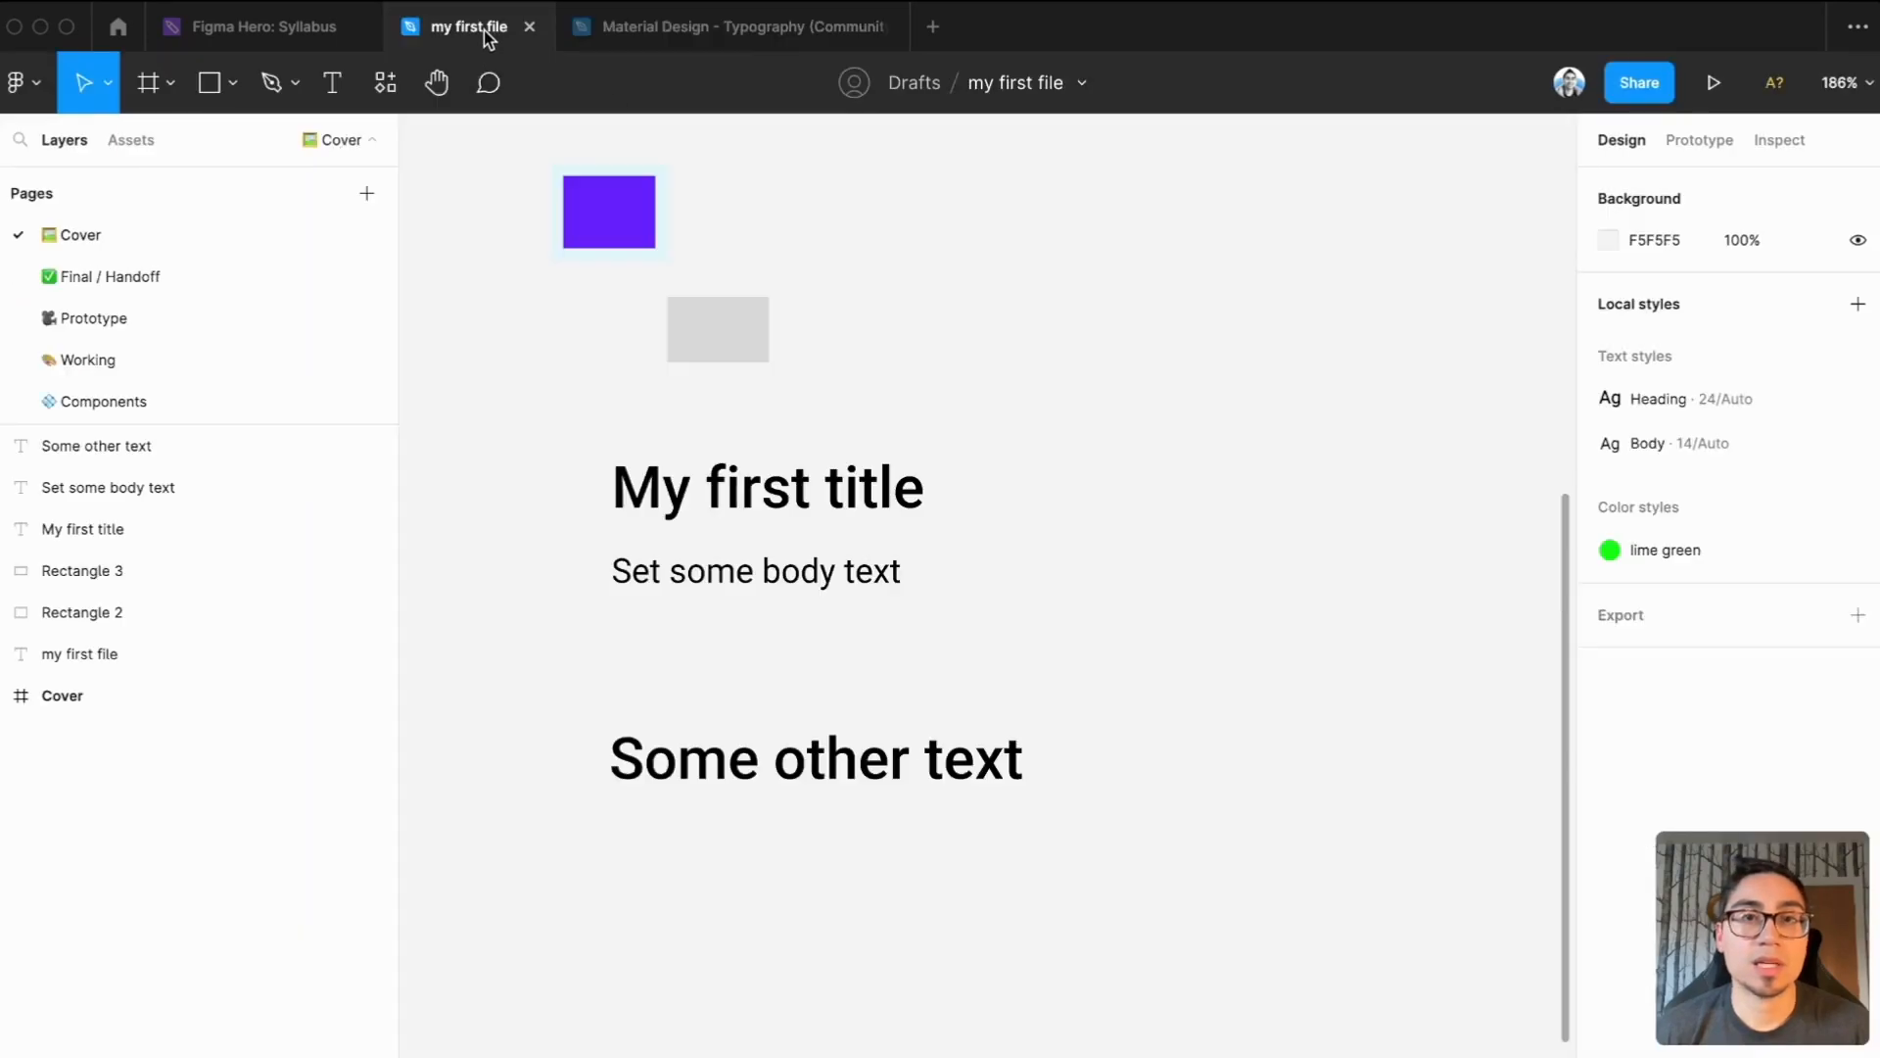
{"action": "left_click", "coordinate": [35, 93]}
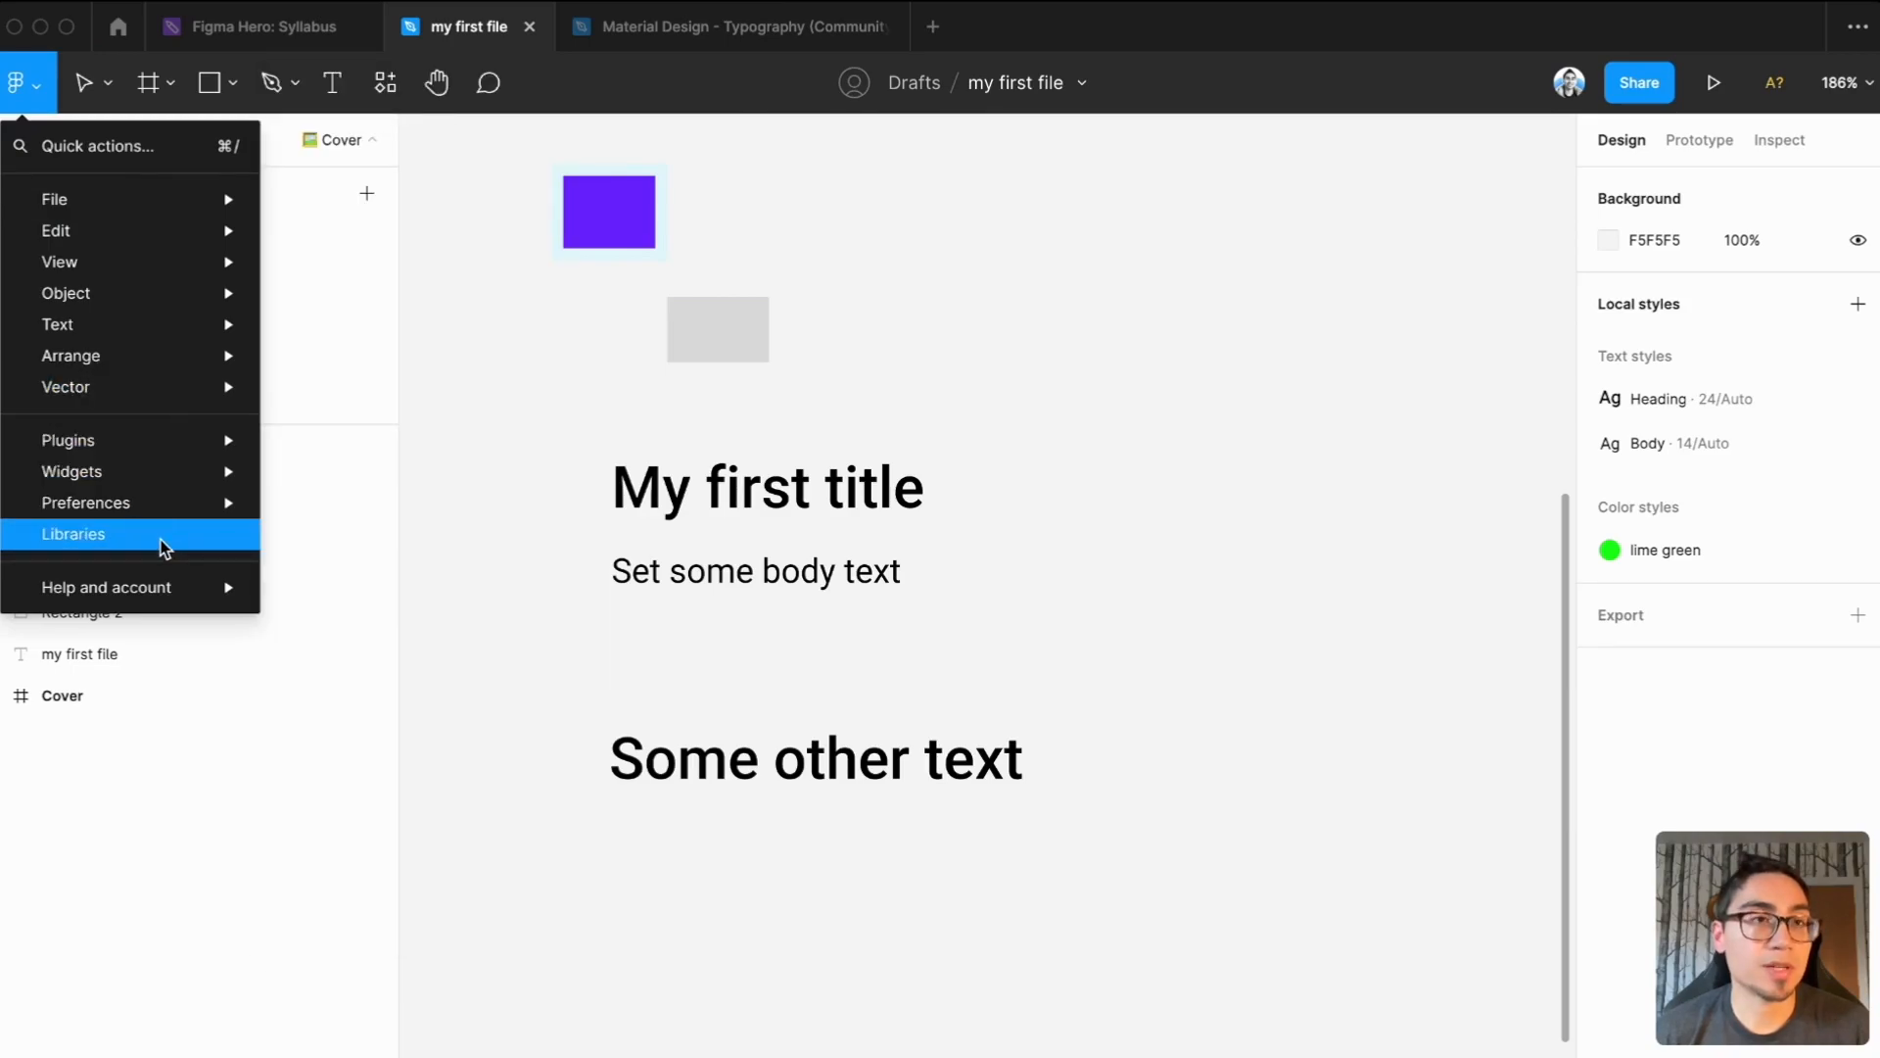
{"action": "left_click", "coordinate": [163, 544]}
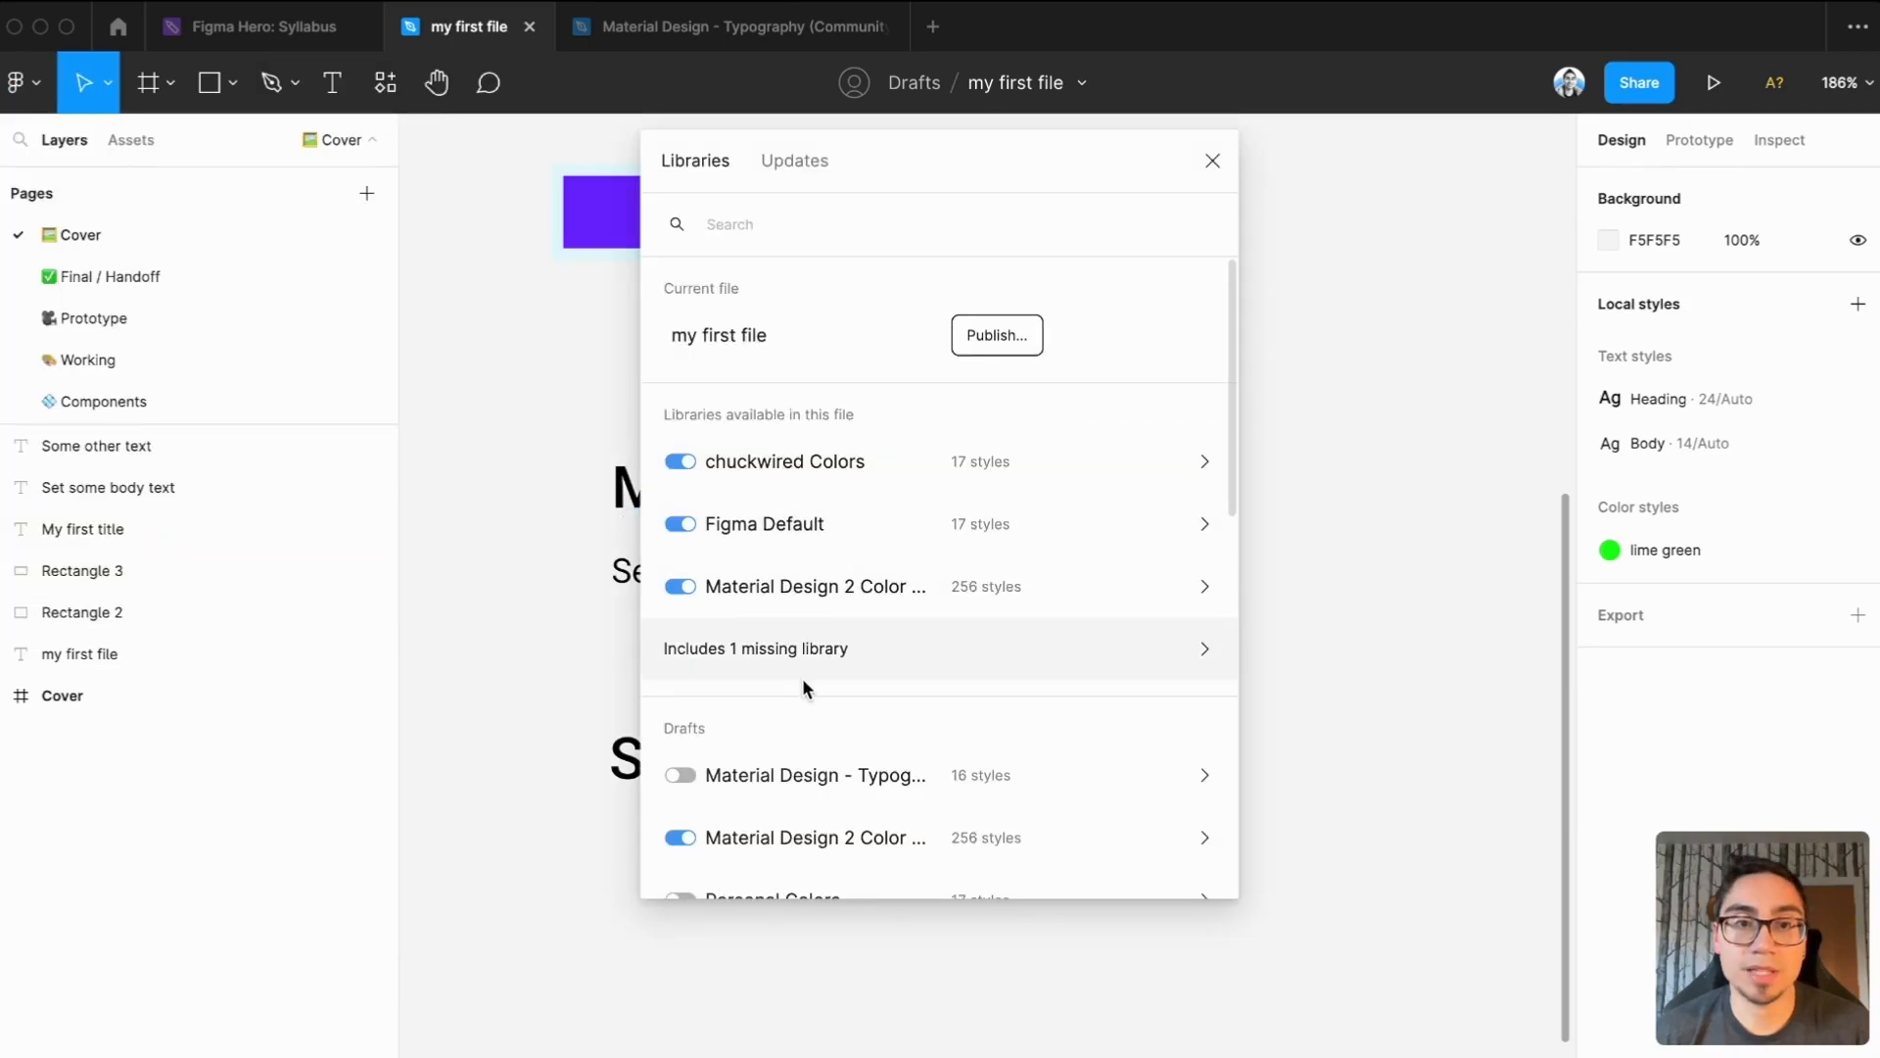
{"action": "left_click", "coordinate": [684, 773]}
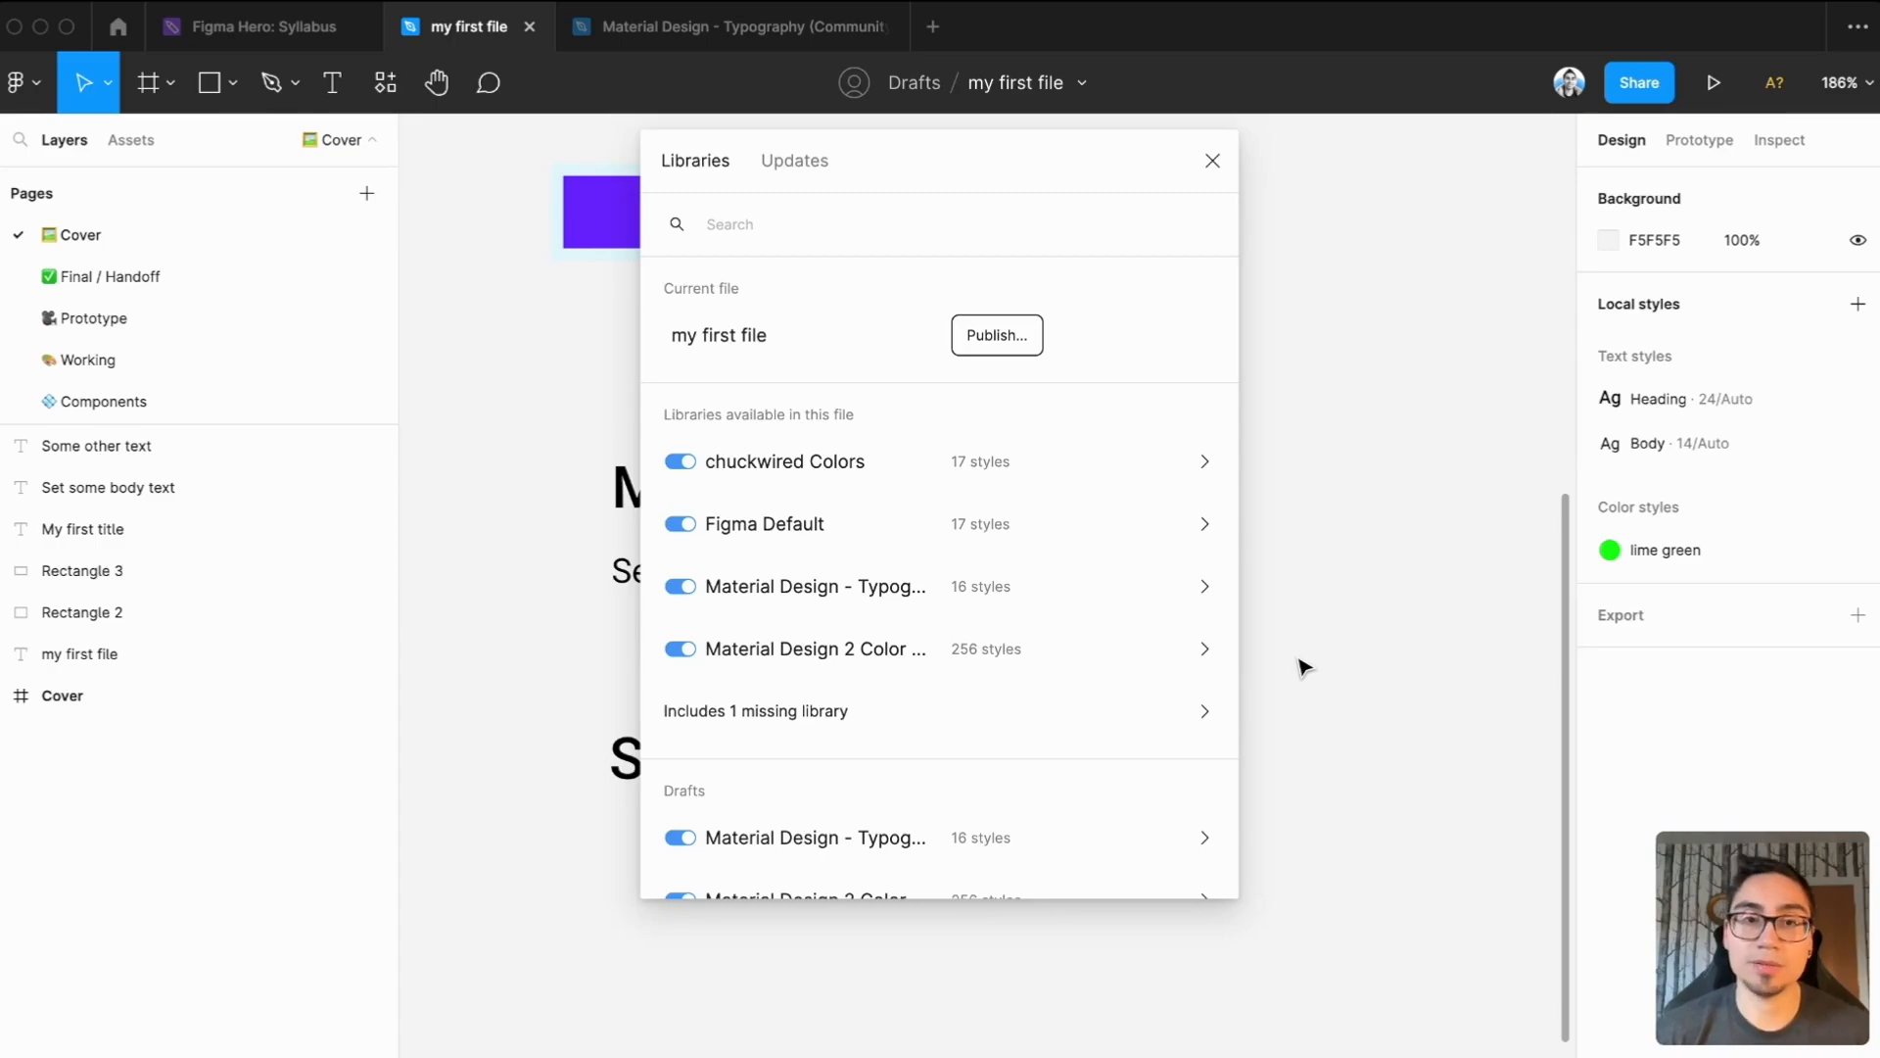
{"action": "left_click", "coordinate": [1210, 167]}
{"action": "scroll", "coordinate": [1255, 416], "scroll_direction": "down", "scroll_amount": 3}
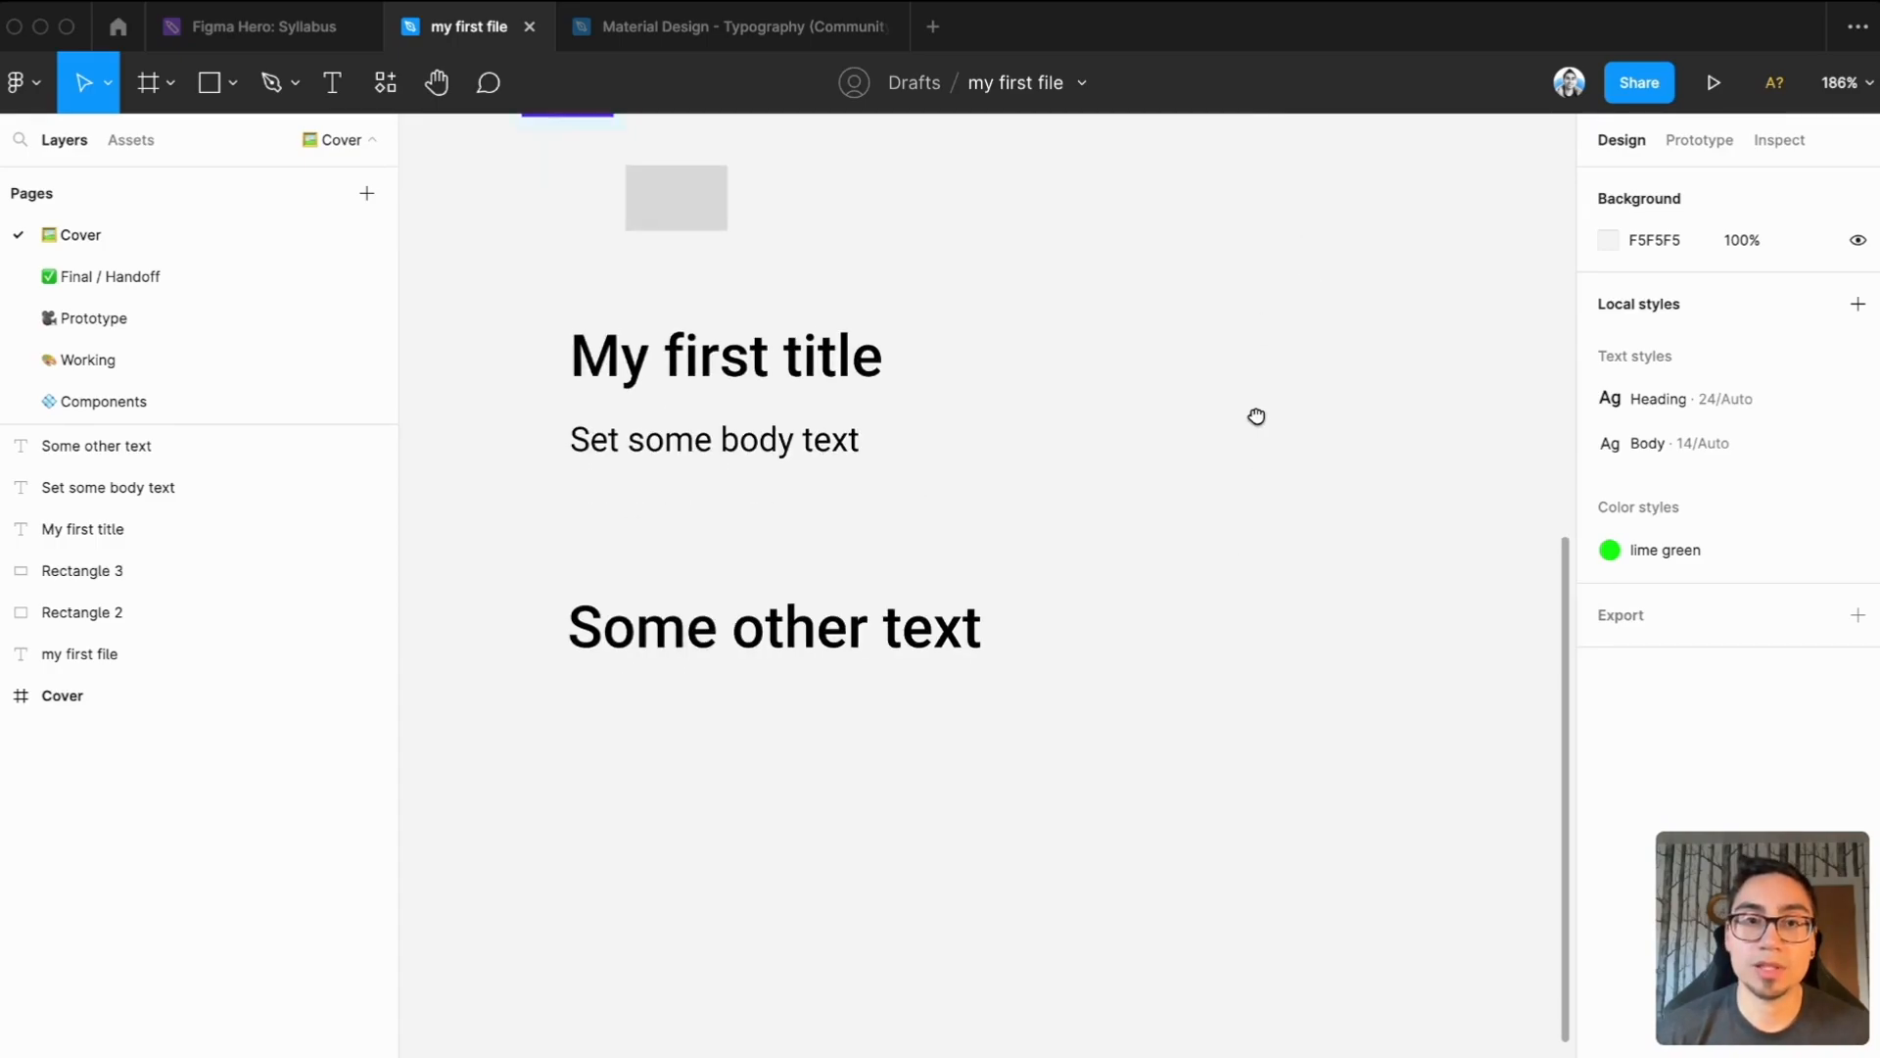
{"action": "scroll", "coordinate": [907, 693], "scroll_direction": "down", "scroll_amount": 5}
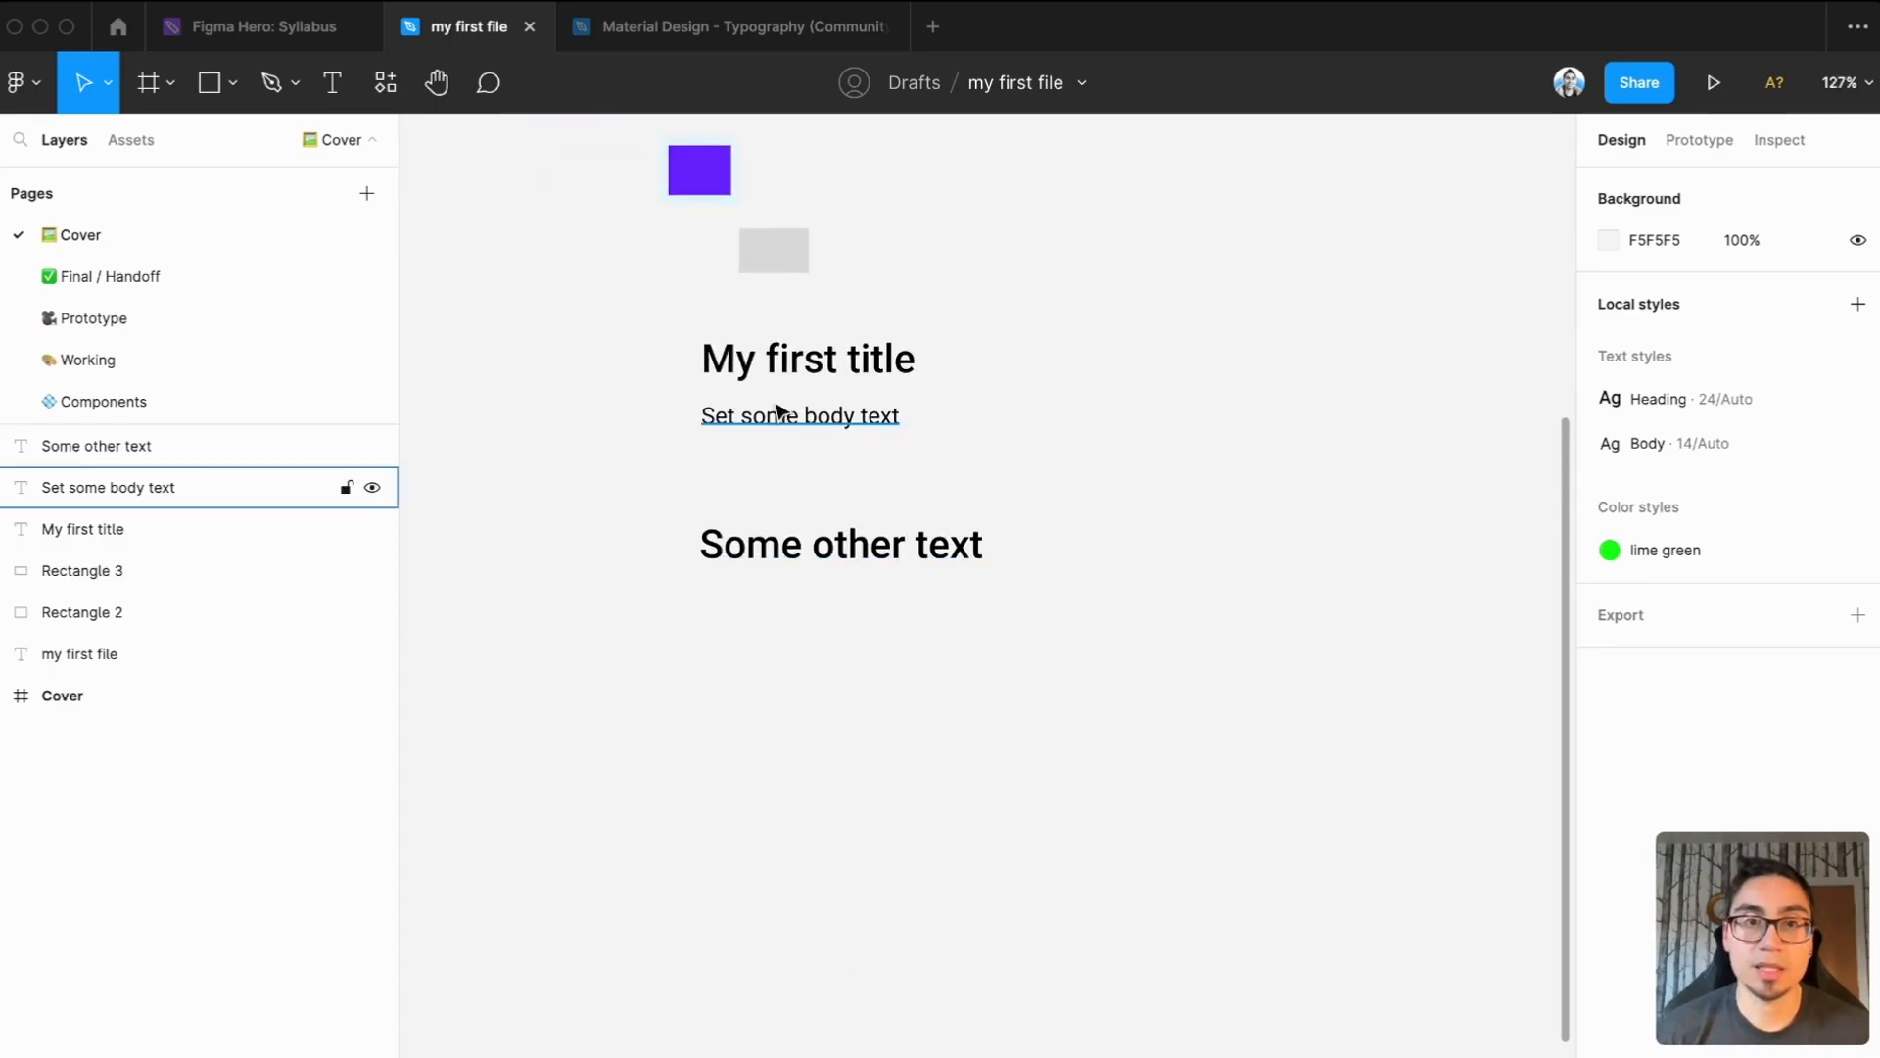
Copy "My first title" and "Set some body text" together and paste the pair beside the originals, with the copy at about X -68, Y 211
{"action": "left_click", "coordinate": [832, 360]}
{"action": "left_click", "coordinate": [886, 419], "text": "shift"}
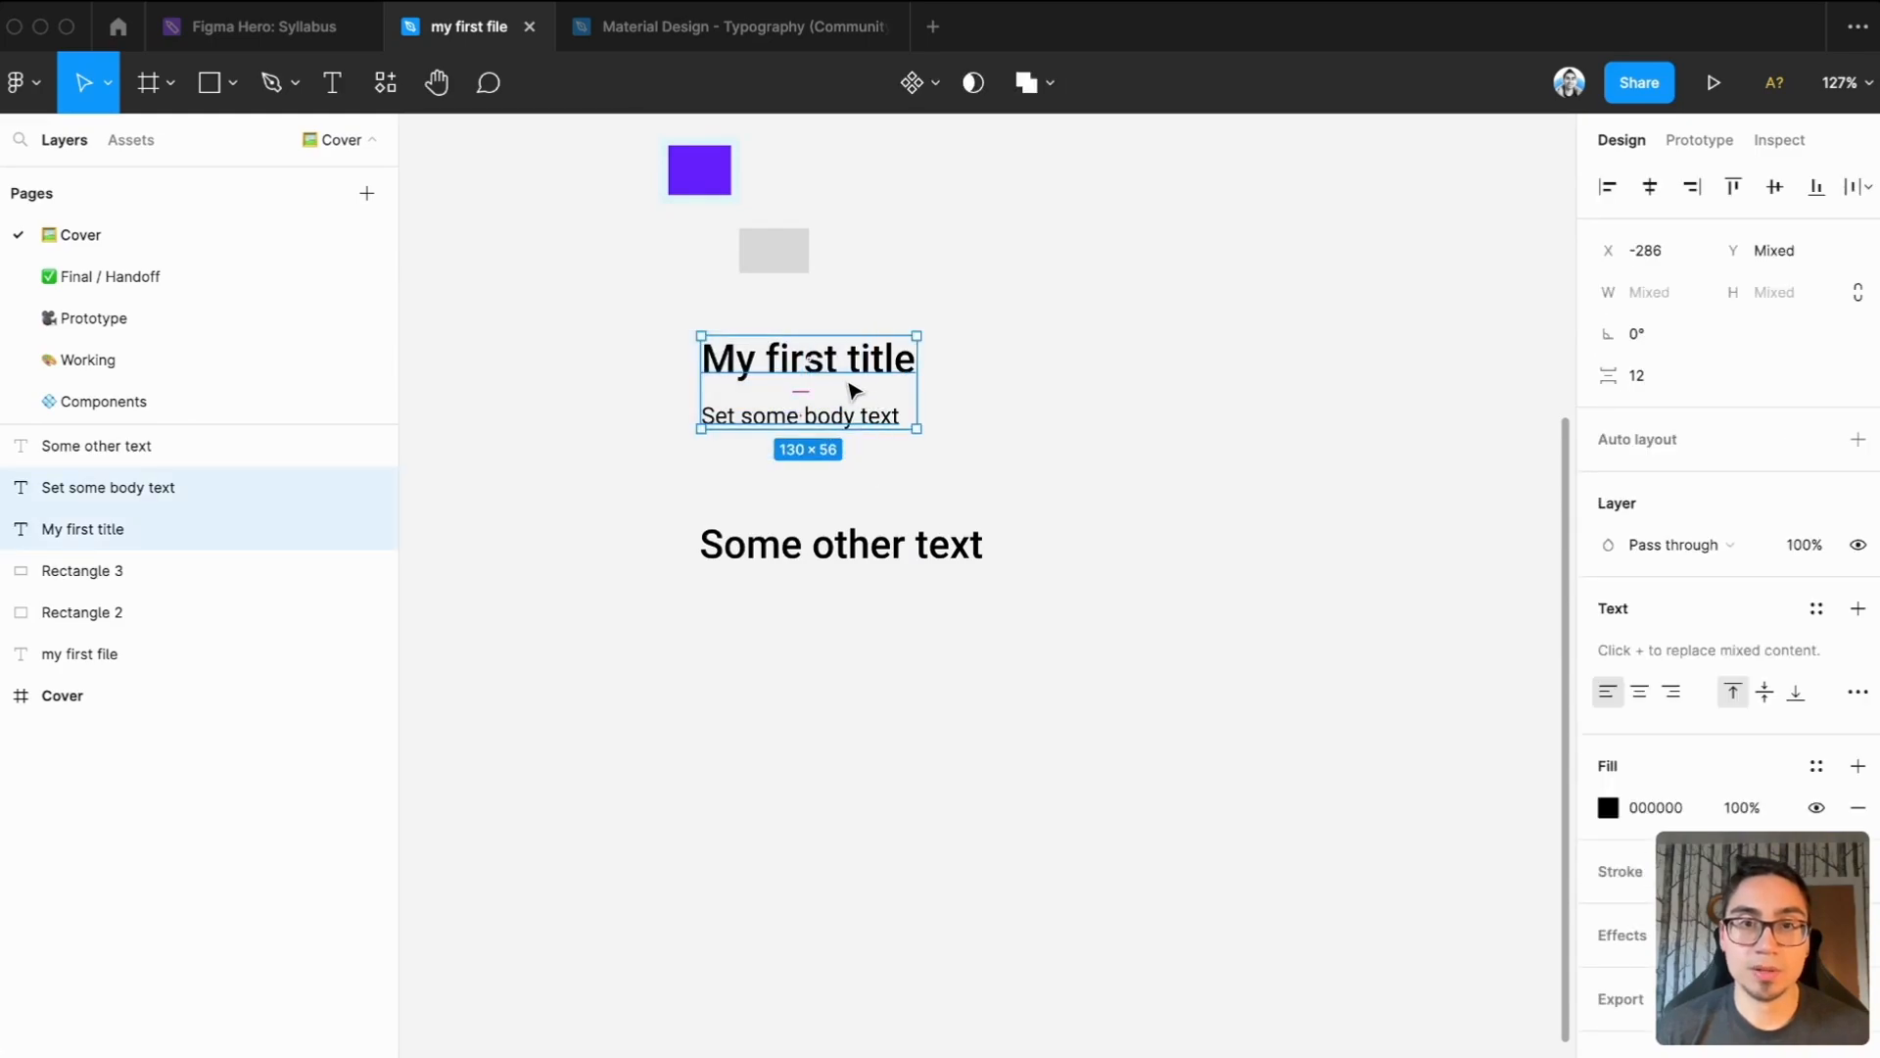
{"action": "left_click", "coordinate": [1045, 378]}
{"action": "right_click", "coordinate": [1134, 360]}
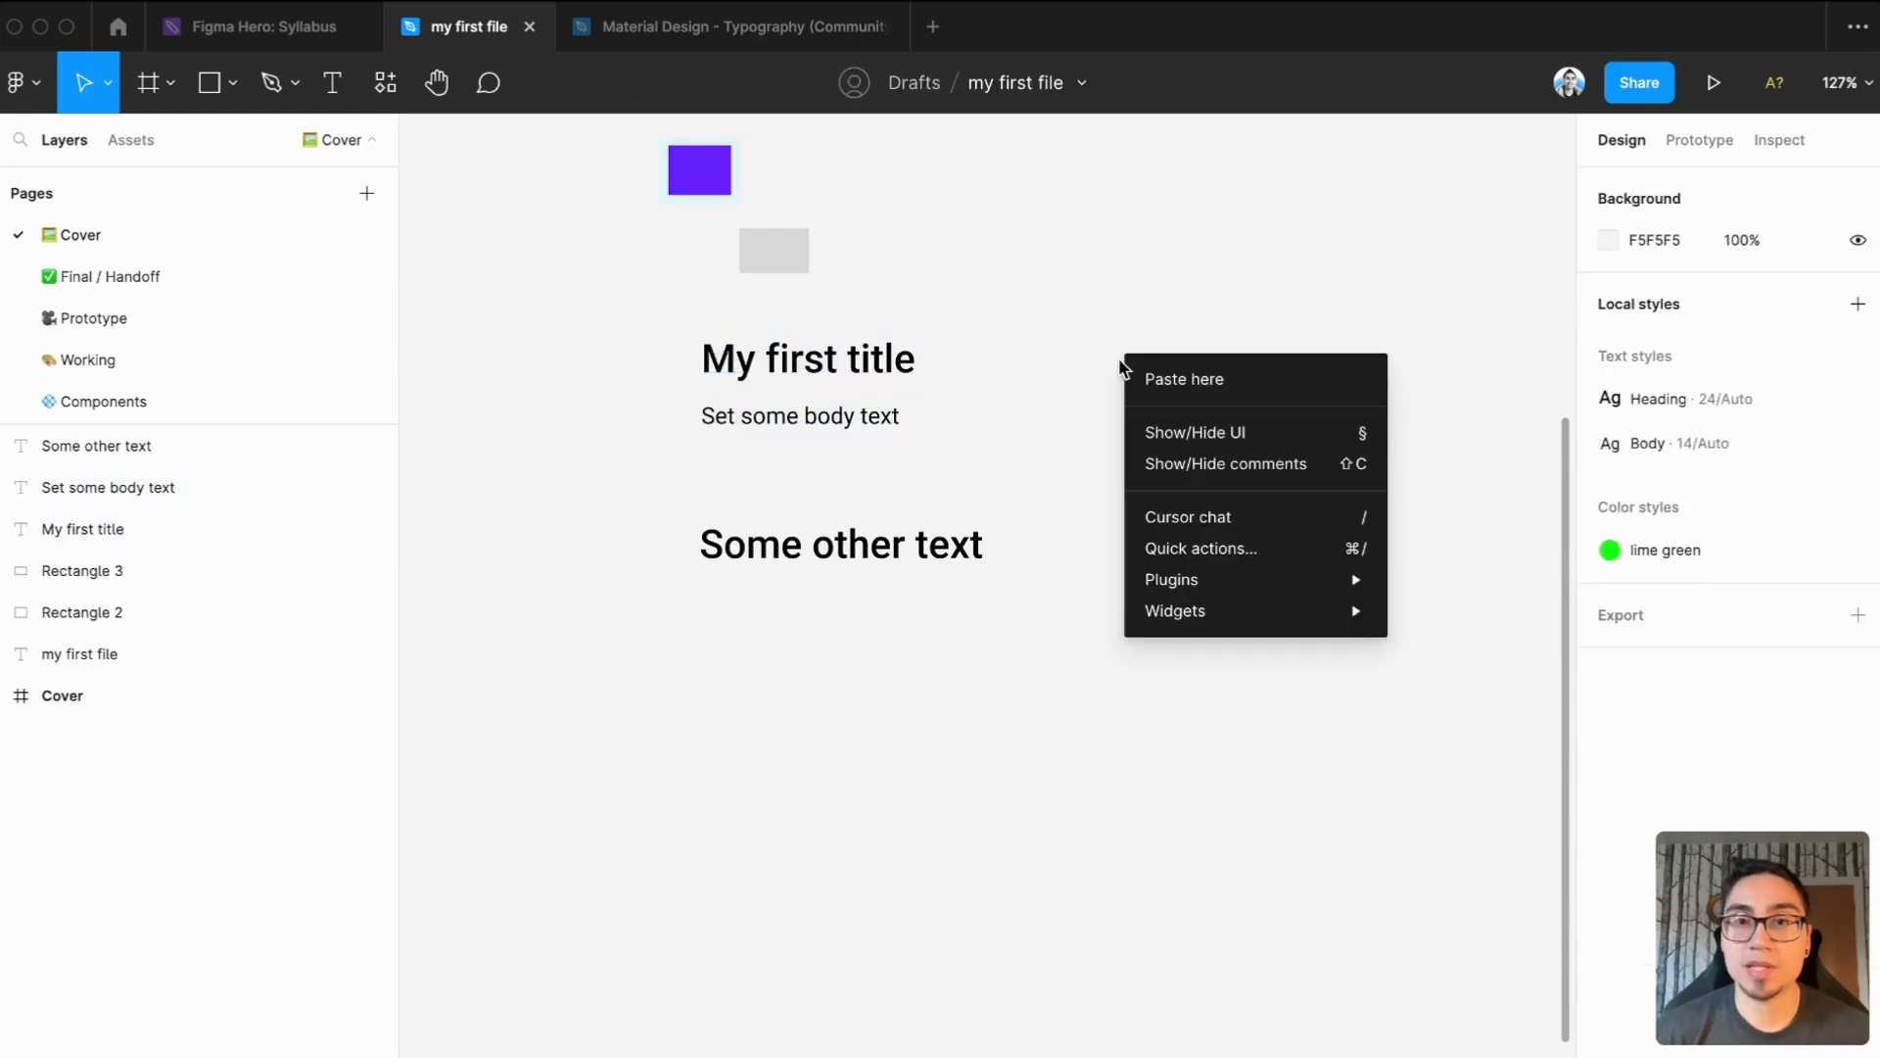
{"action": "left_click", "coordinate": [1148, 378]}
{"action": "left_click_drag", "start_coordinate": [1163, 372], "coordinate": [1137, 370]}
{"action": "left_click", "coordinate": [1167, 466]}
Apply the Material Design H2 text style to the copied title and move it up above its body text, to about X -72, Y 173
{"action": "left_click", "coordinate": [1168, 378]}
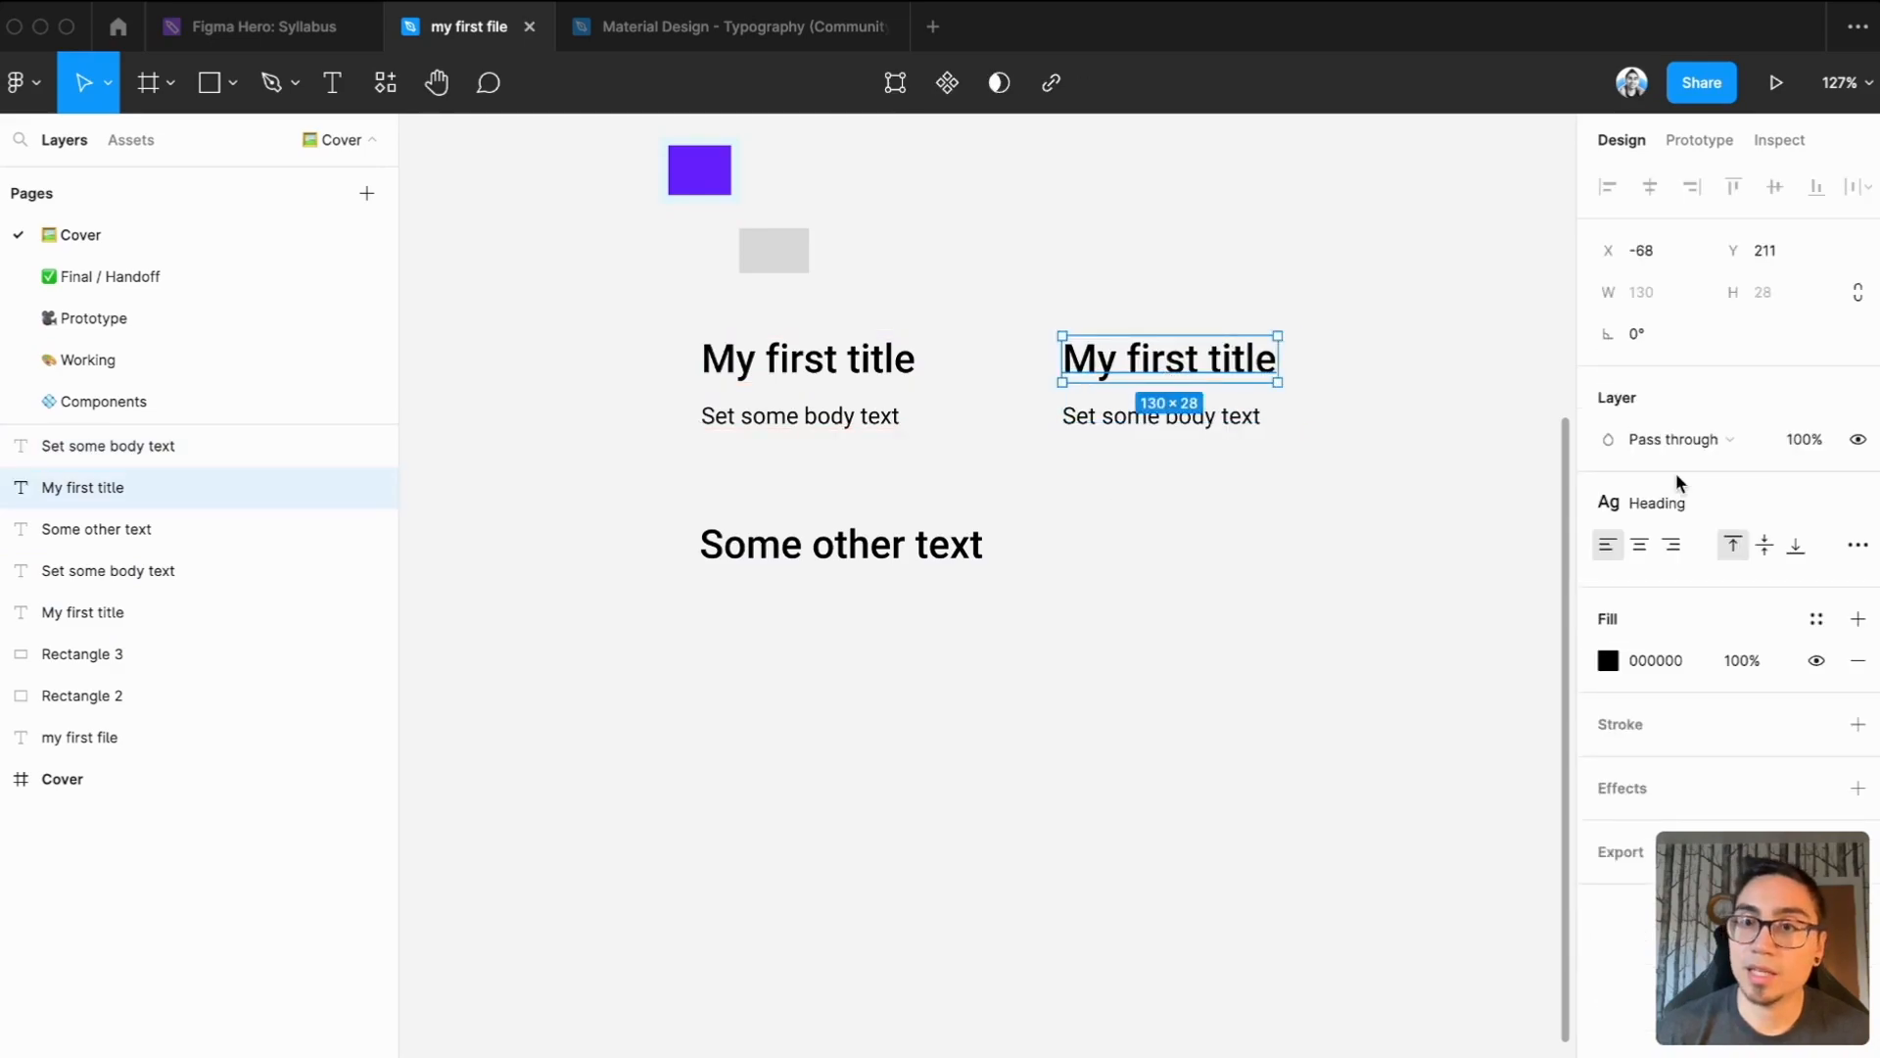
{"action": "left_click", "coordinate": [1671, 503]}
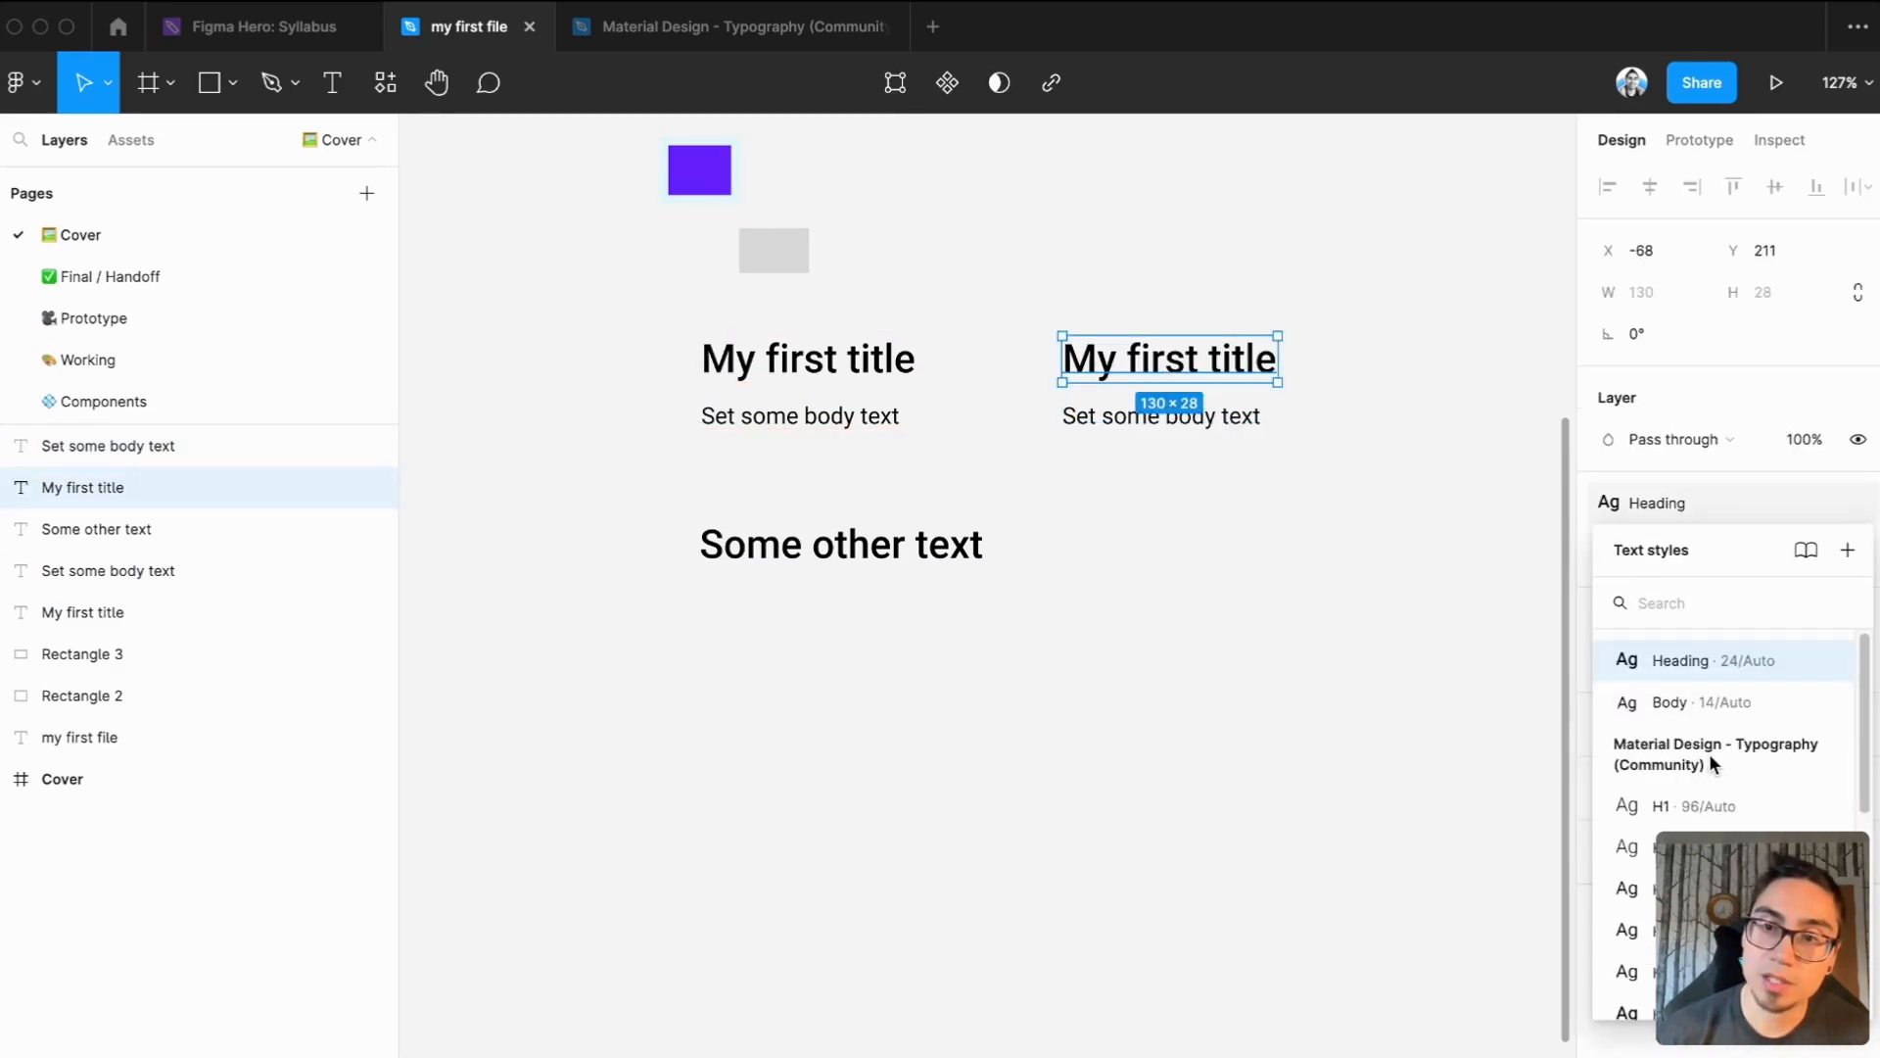
{"action": "scroll", "coordinate": [1708, 801], "scroll_direction": "down", "scroll_amount": 1}
{"action": "left_click", "coordinate": [1704, 827]}
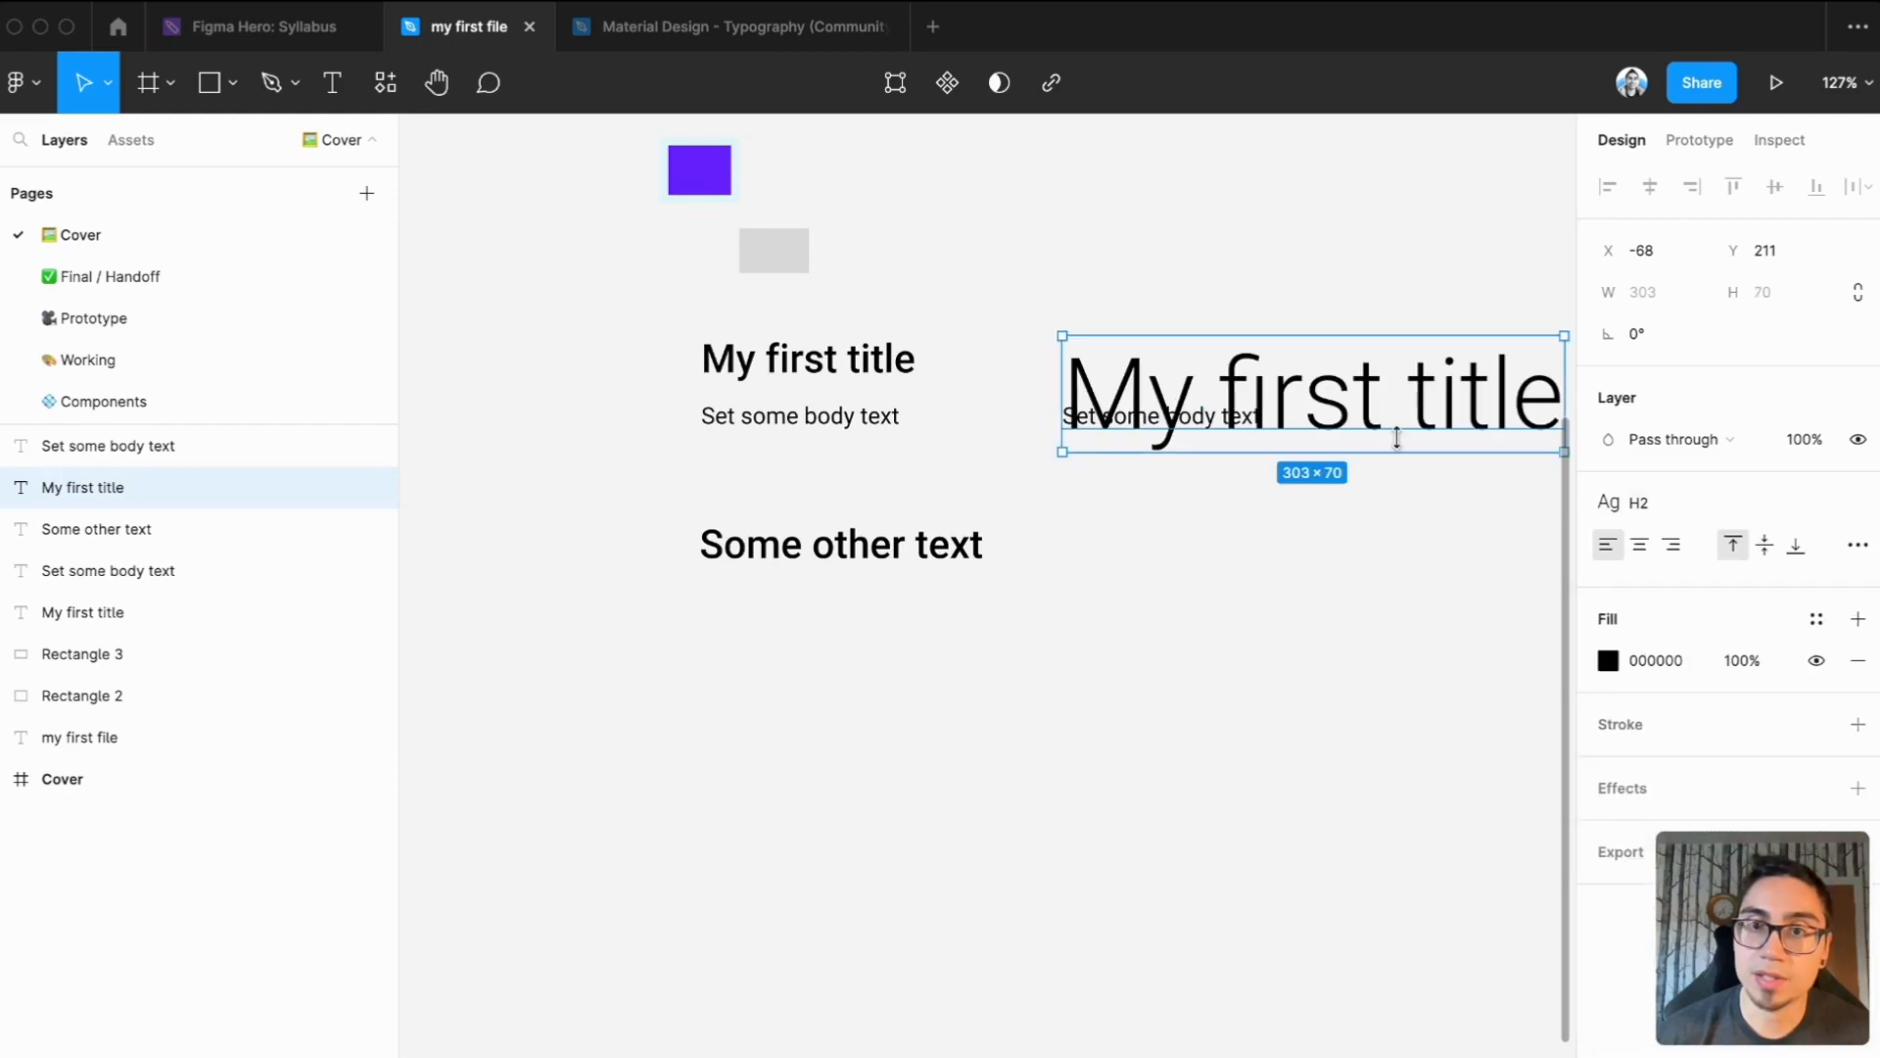
{"action": "left_click_drag", "start_coordinate": [1337, 423], "coordinate": [1332, 357]}
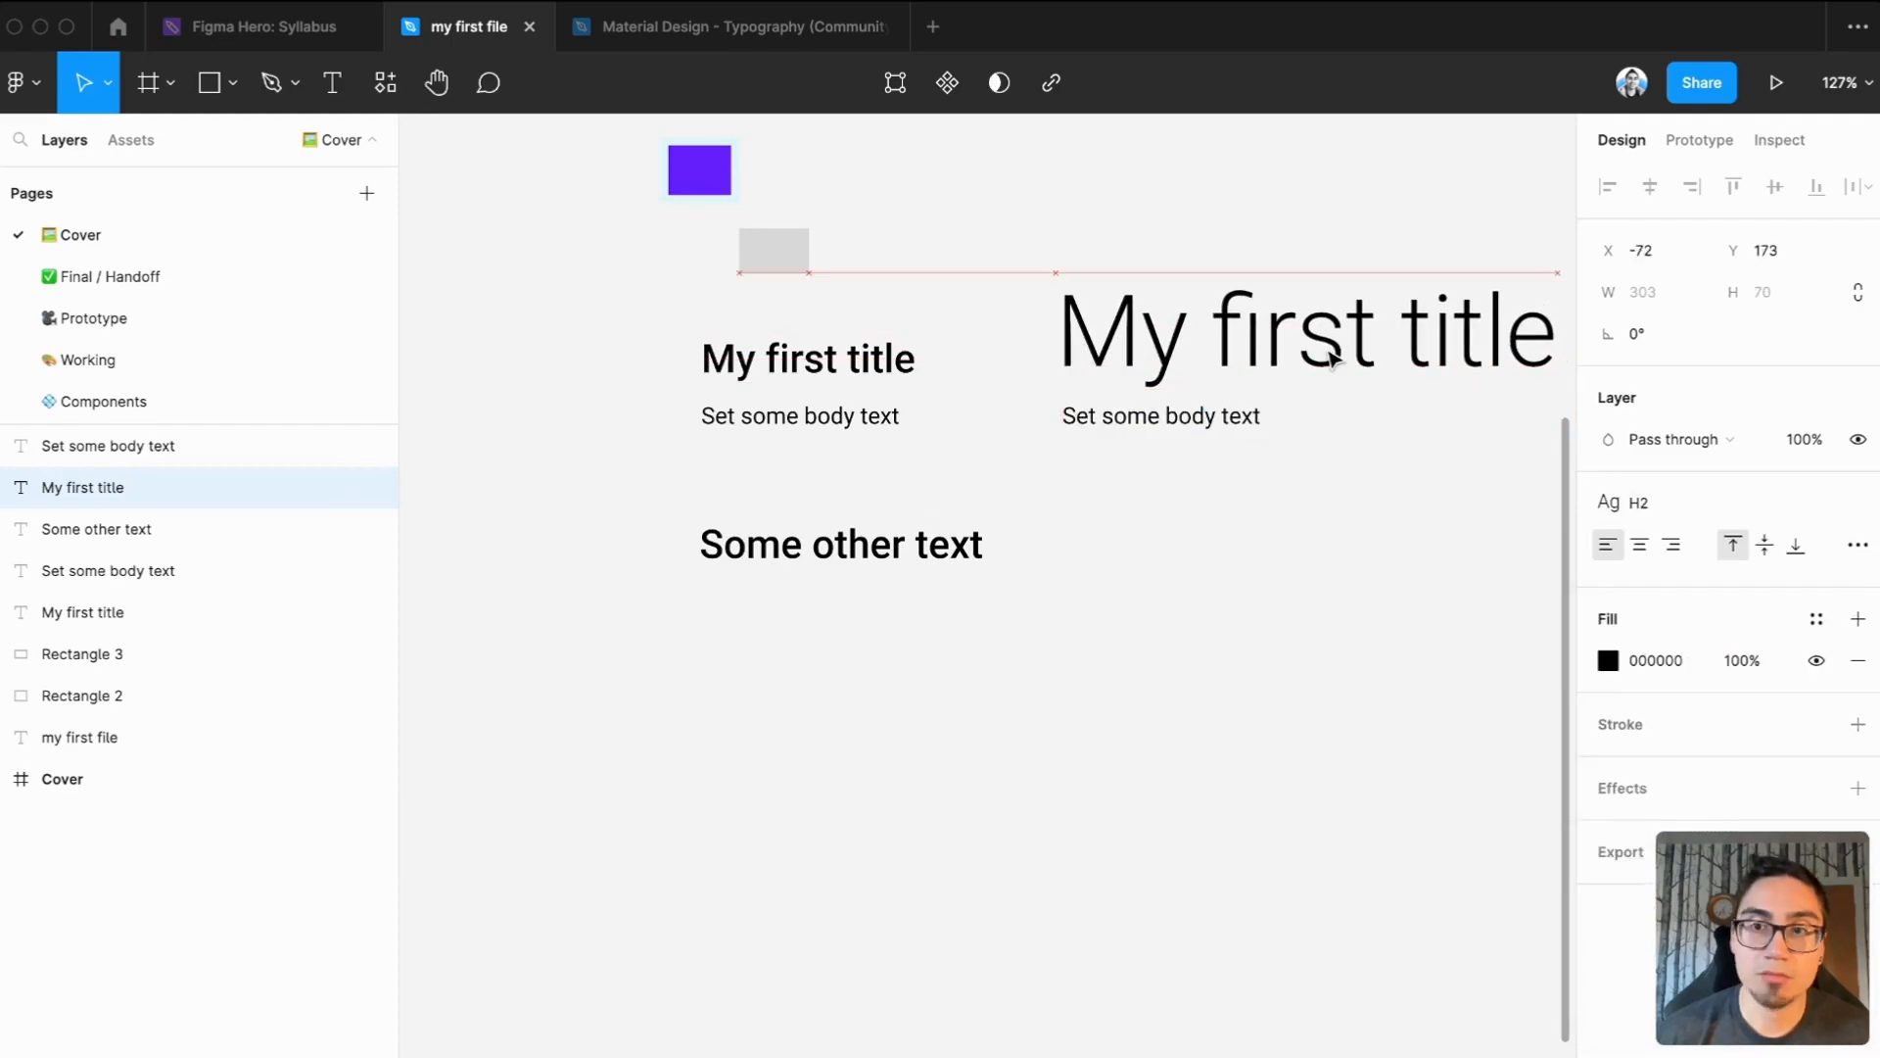
Apply the Material Design Body 1 text style to the copied "Set some body text" layer
{"action": "left_click", "coordinate": [1278, 446]}
{"action": "left_click", "coordinate": [1251, 415]}
{"action": "left_click", "coordinate": [1650, 502]}
{"action": "scroll", "coordinate": [1704, 735], "scroll_direction": "down", "scroll_amount": 5}
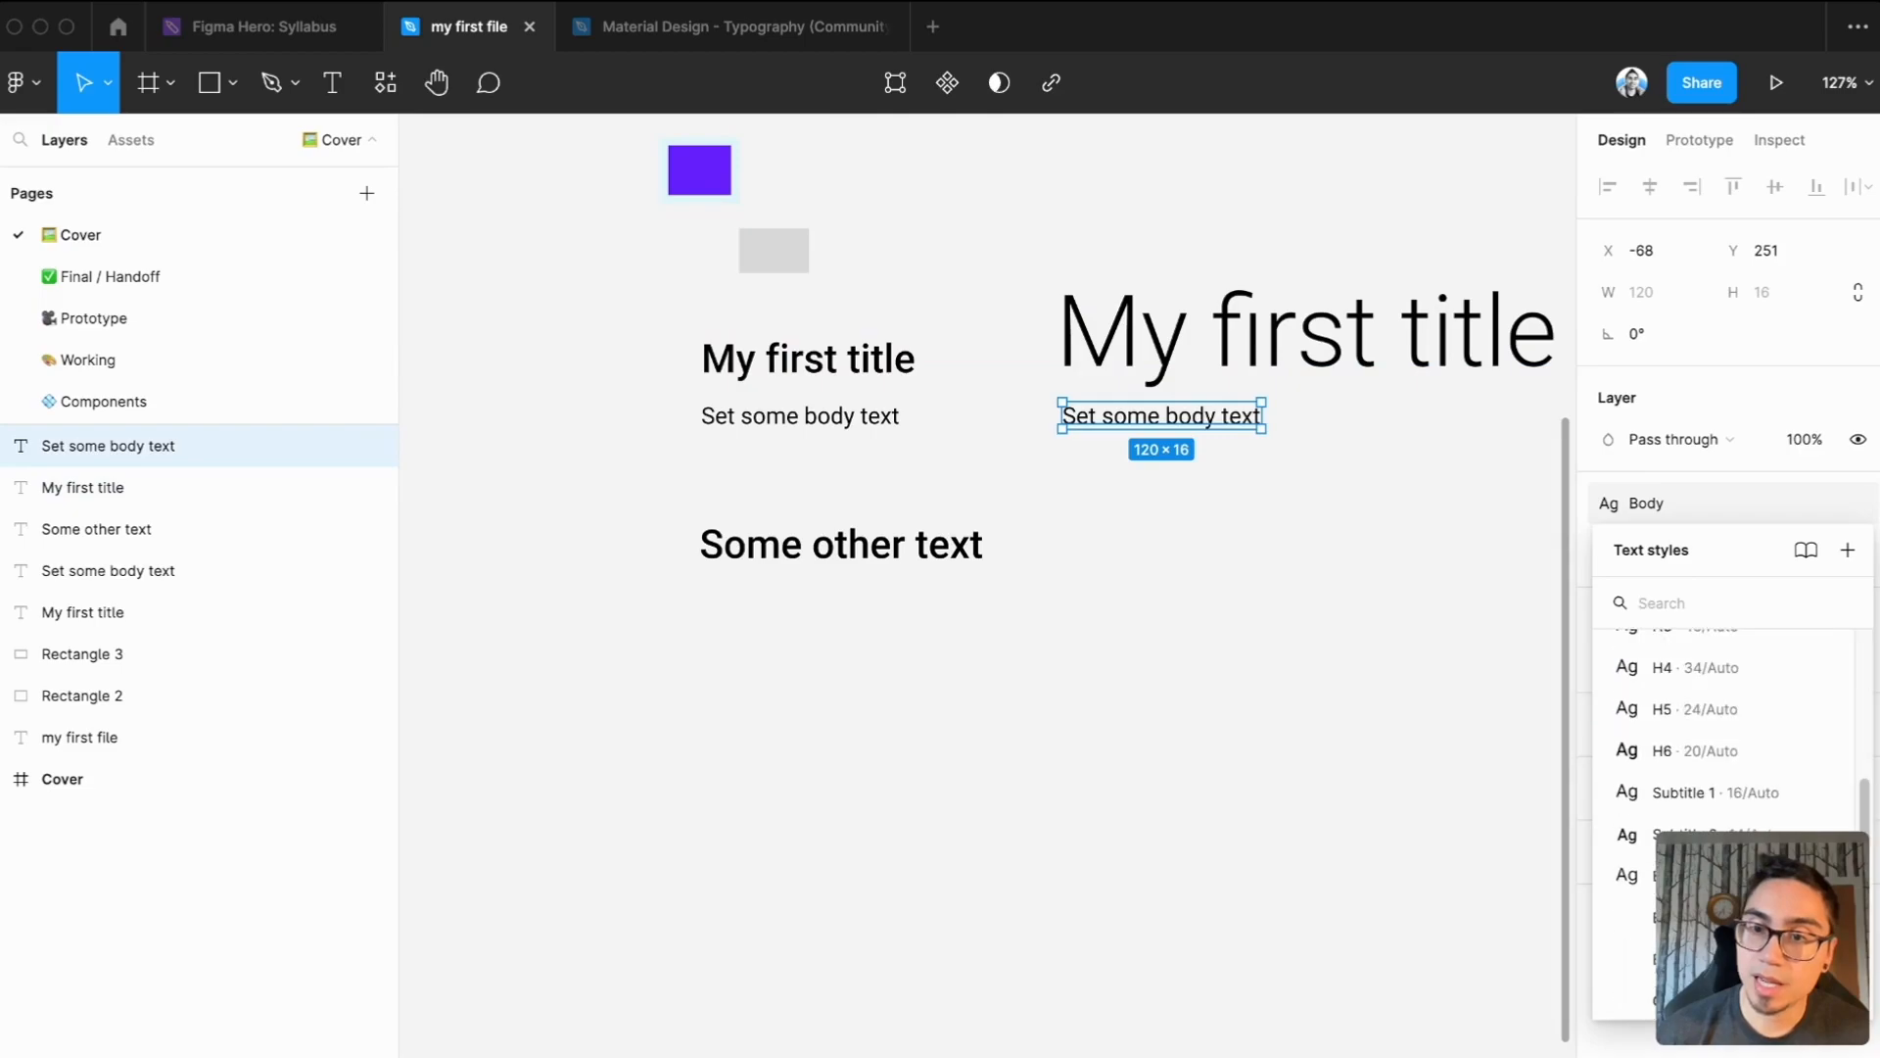
{"action": "left_click", "coordinate": [1684, 818]}
{"action": "left_click", "coordinate": [1327, 562]}
Reposition the copied body text just beneath the large H2 title, lined up with the title's left edge
{"action": "left_click_drag", "start_coordinate": [1234, 421], "coordinate": [1221, 421]}
{"action": "left_click_drag", "start_coordinate": [1260, 494], "coordinate": [1020, 563]}
{"action": "left_click", "coordinate": [1021, 560]}
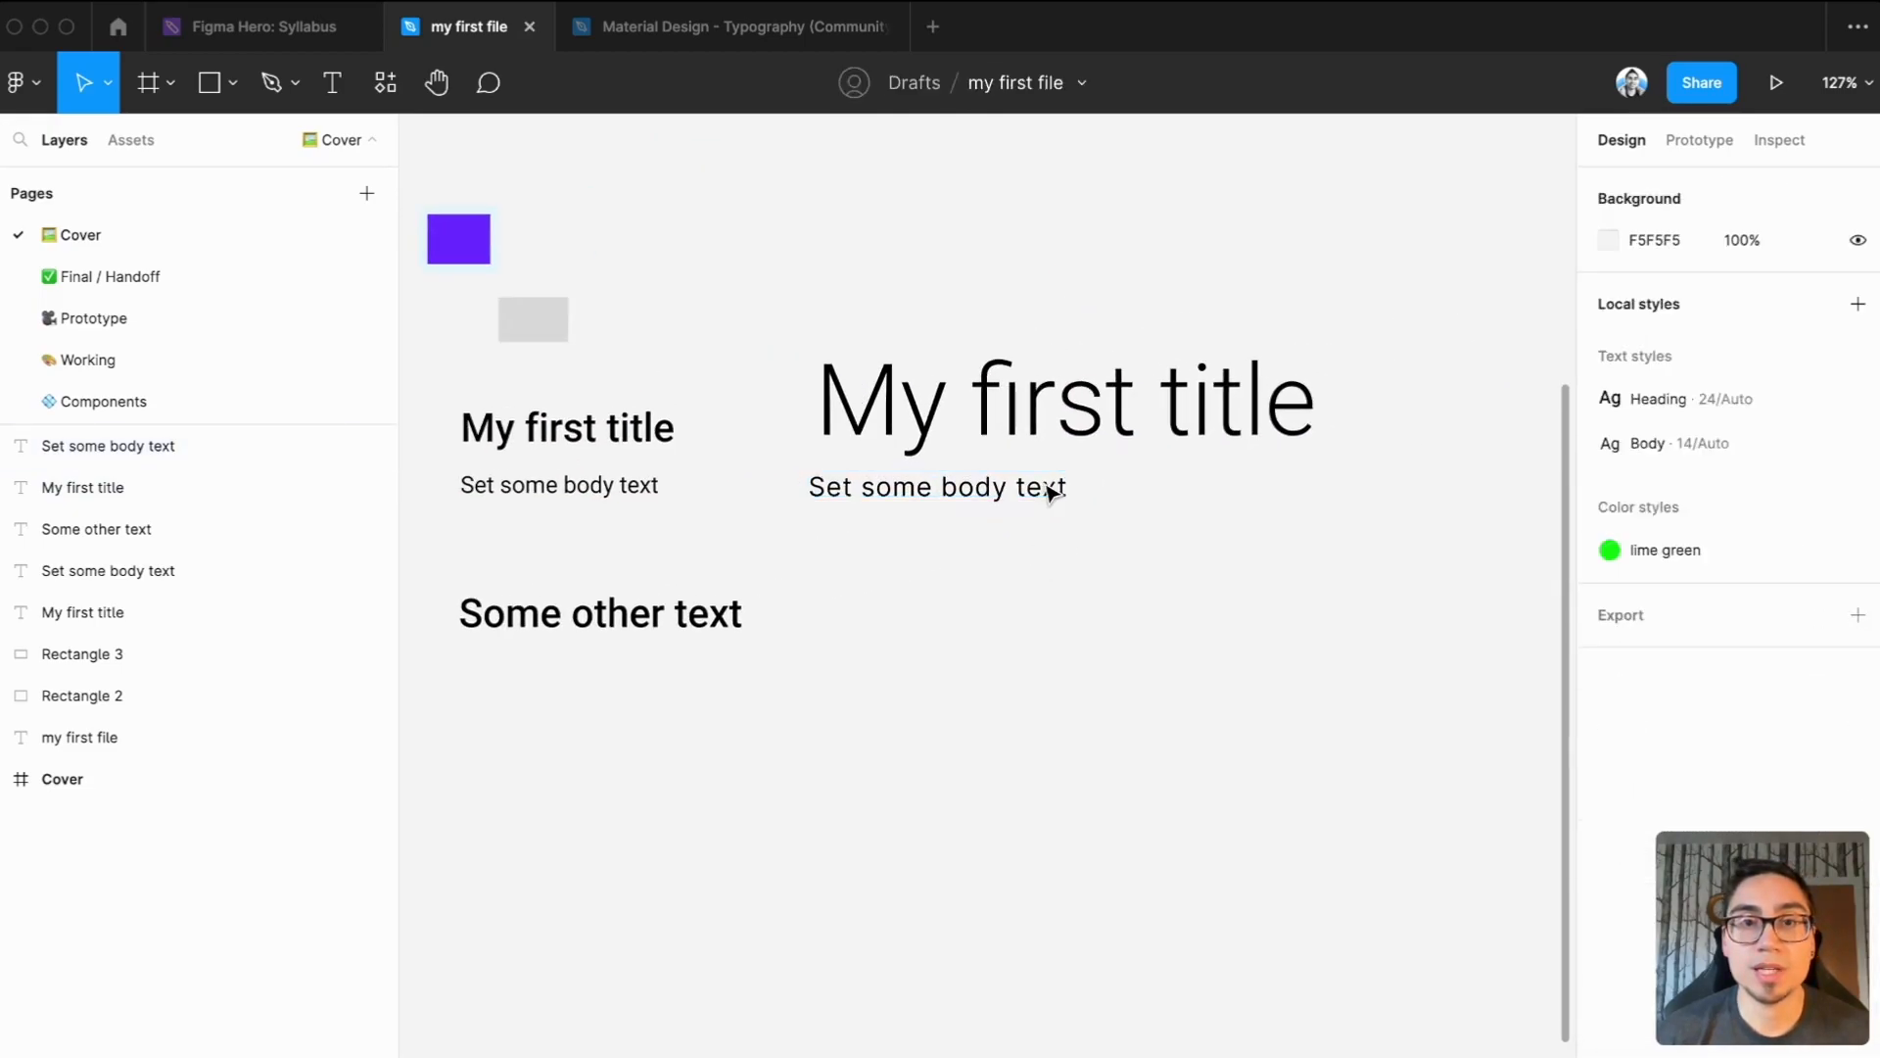
{"action": "left_click_drag", "start_coordinate": [983, 493], "coordinate": [988, 486]}
{"action": "left_click", "coordinate": [1129, 503]}
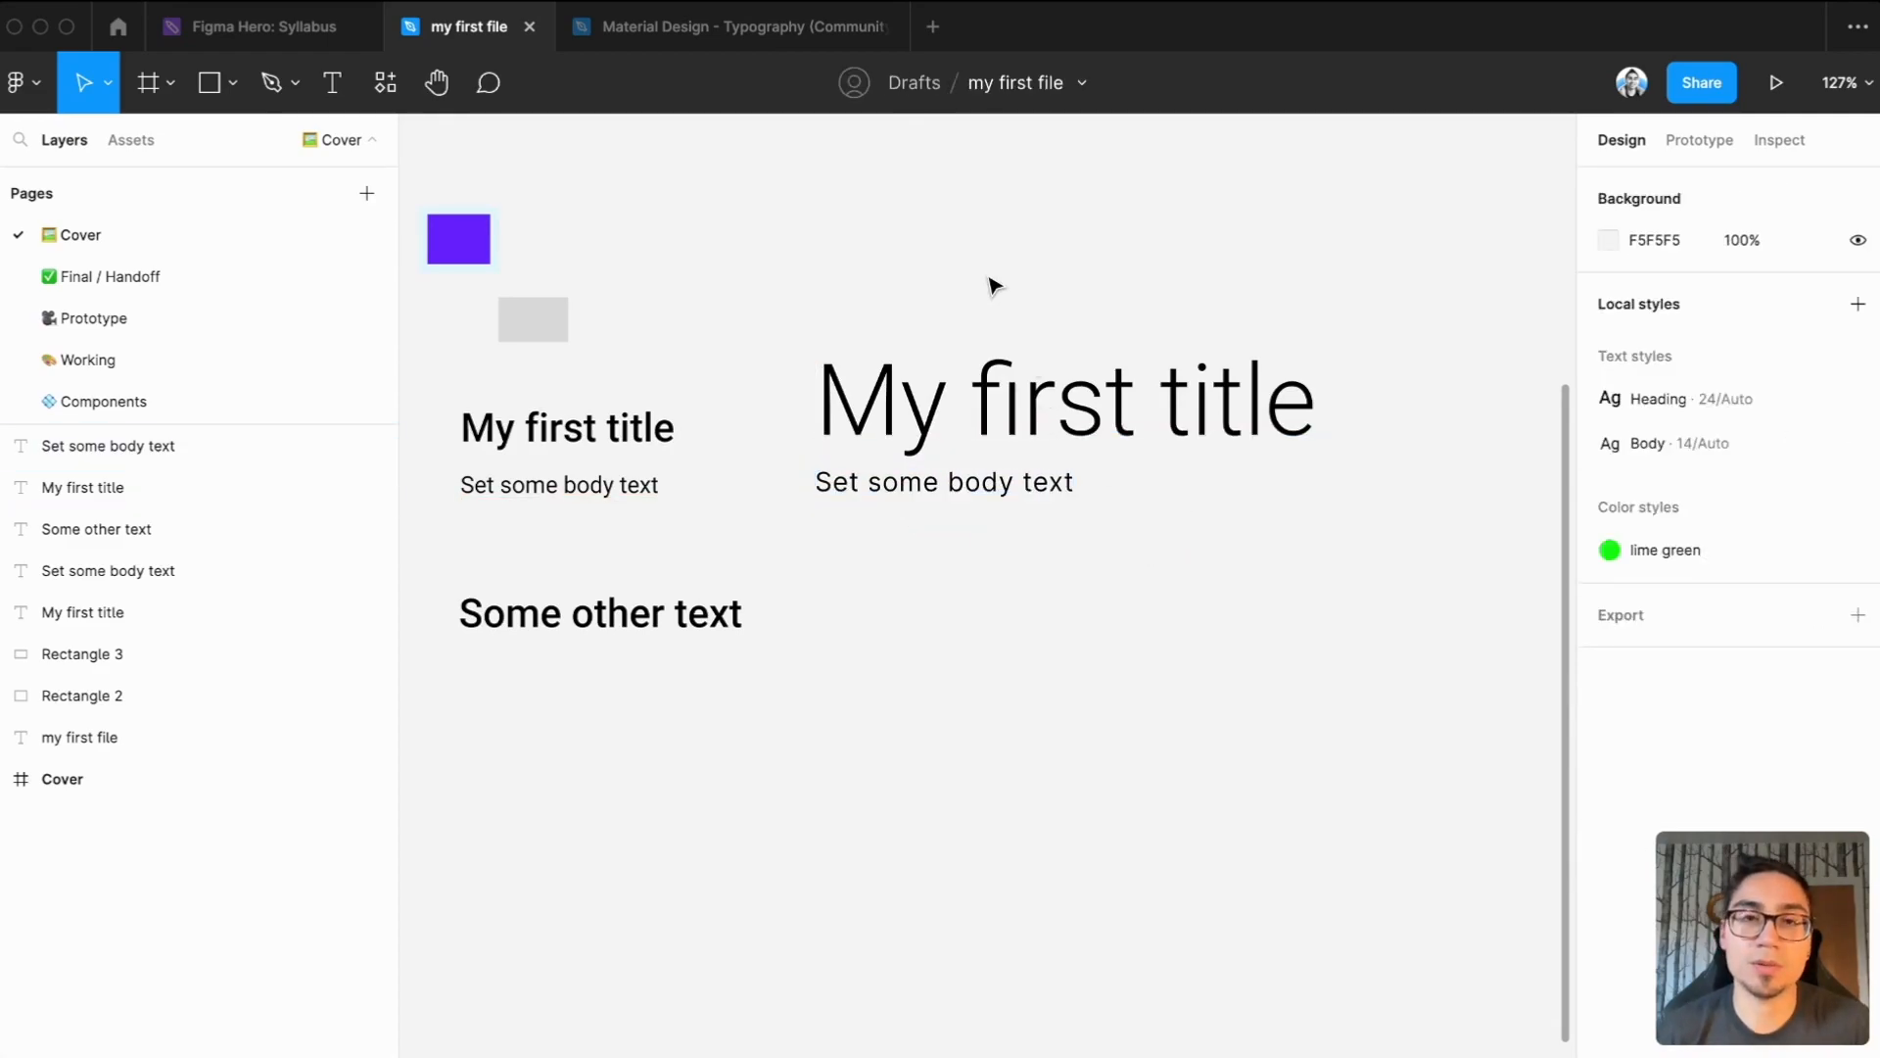
View the type system in the Material Design - Typography (Community) file and return to "my first file" to check the copied body text
{"action": "left_click", "coordinate": [722, 39]}
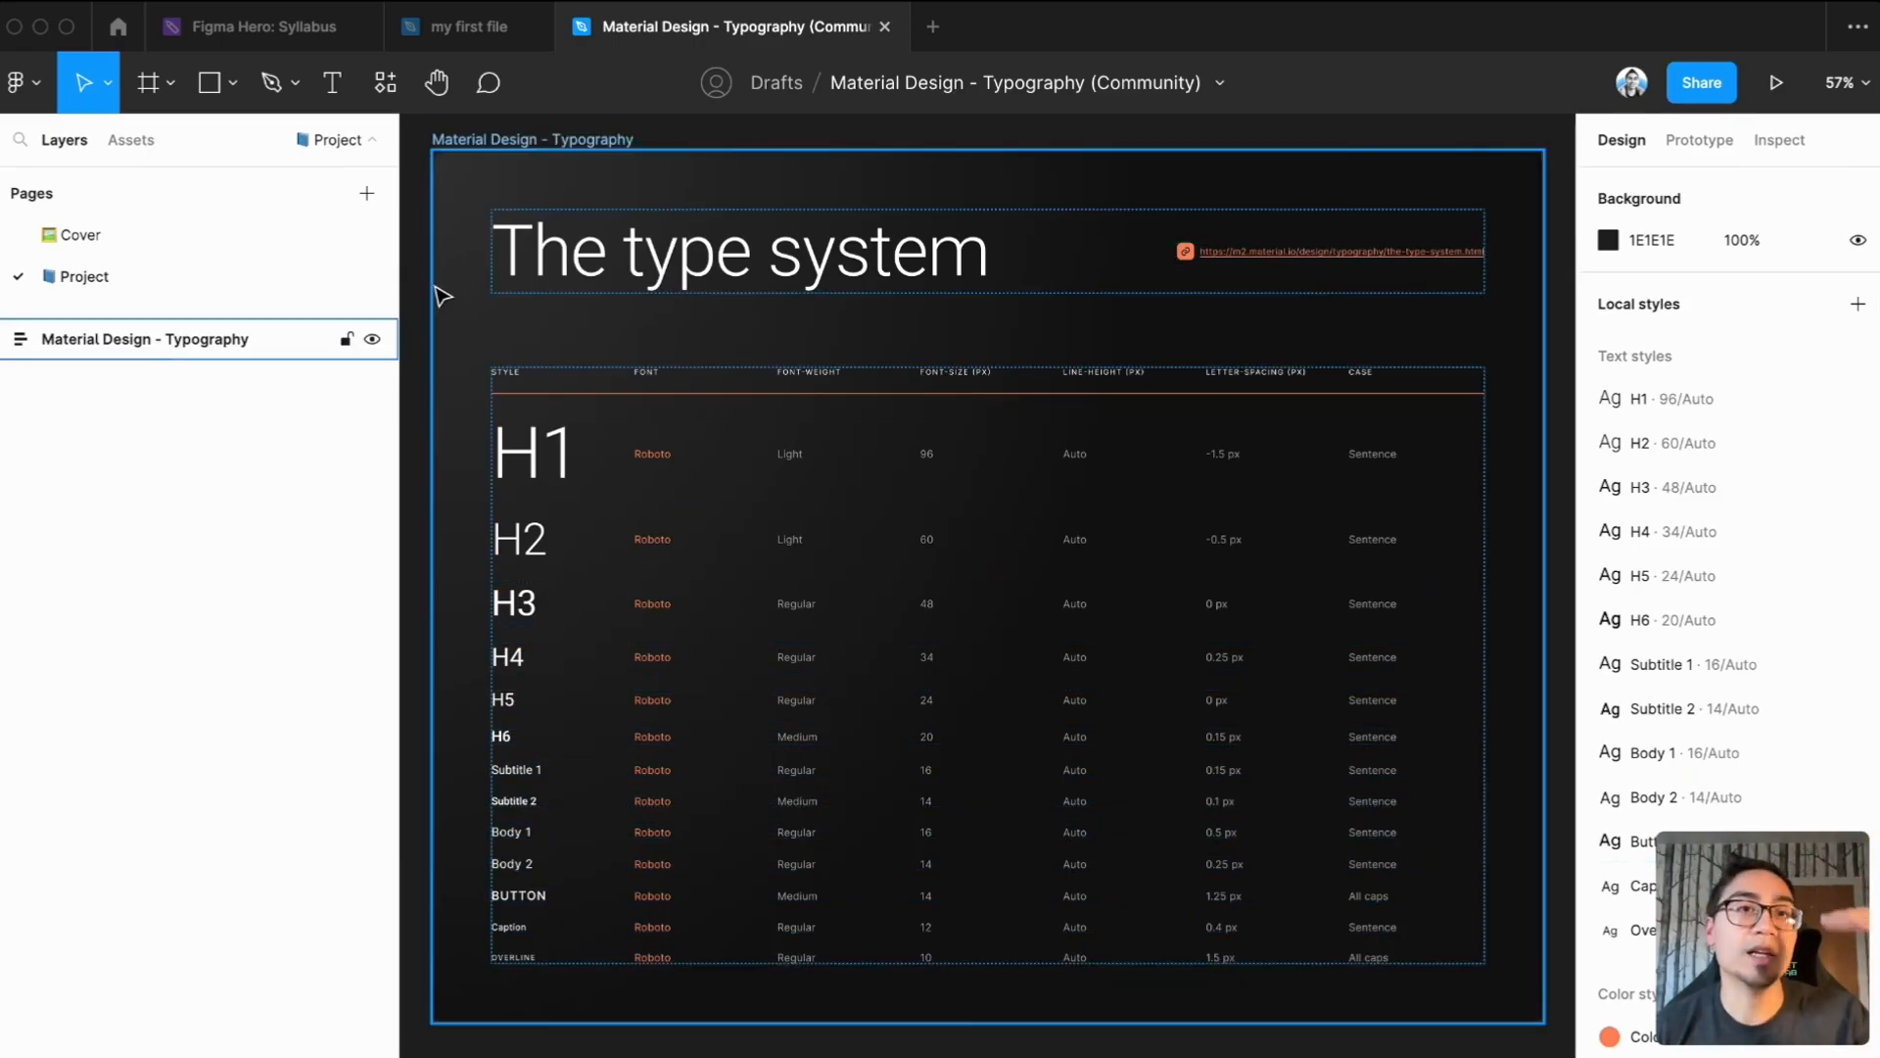
{"action": "left_click", "coordinate": [460, 27]}
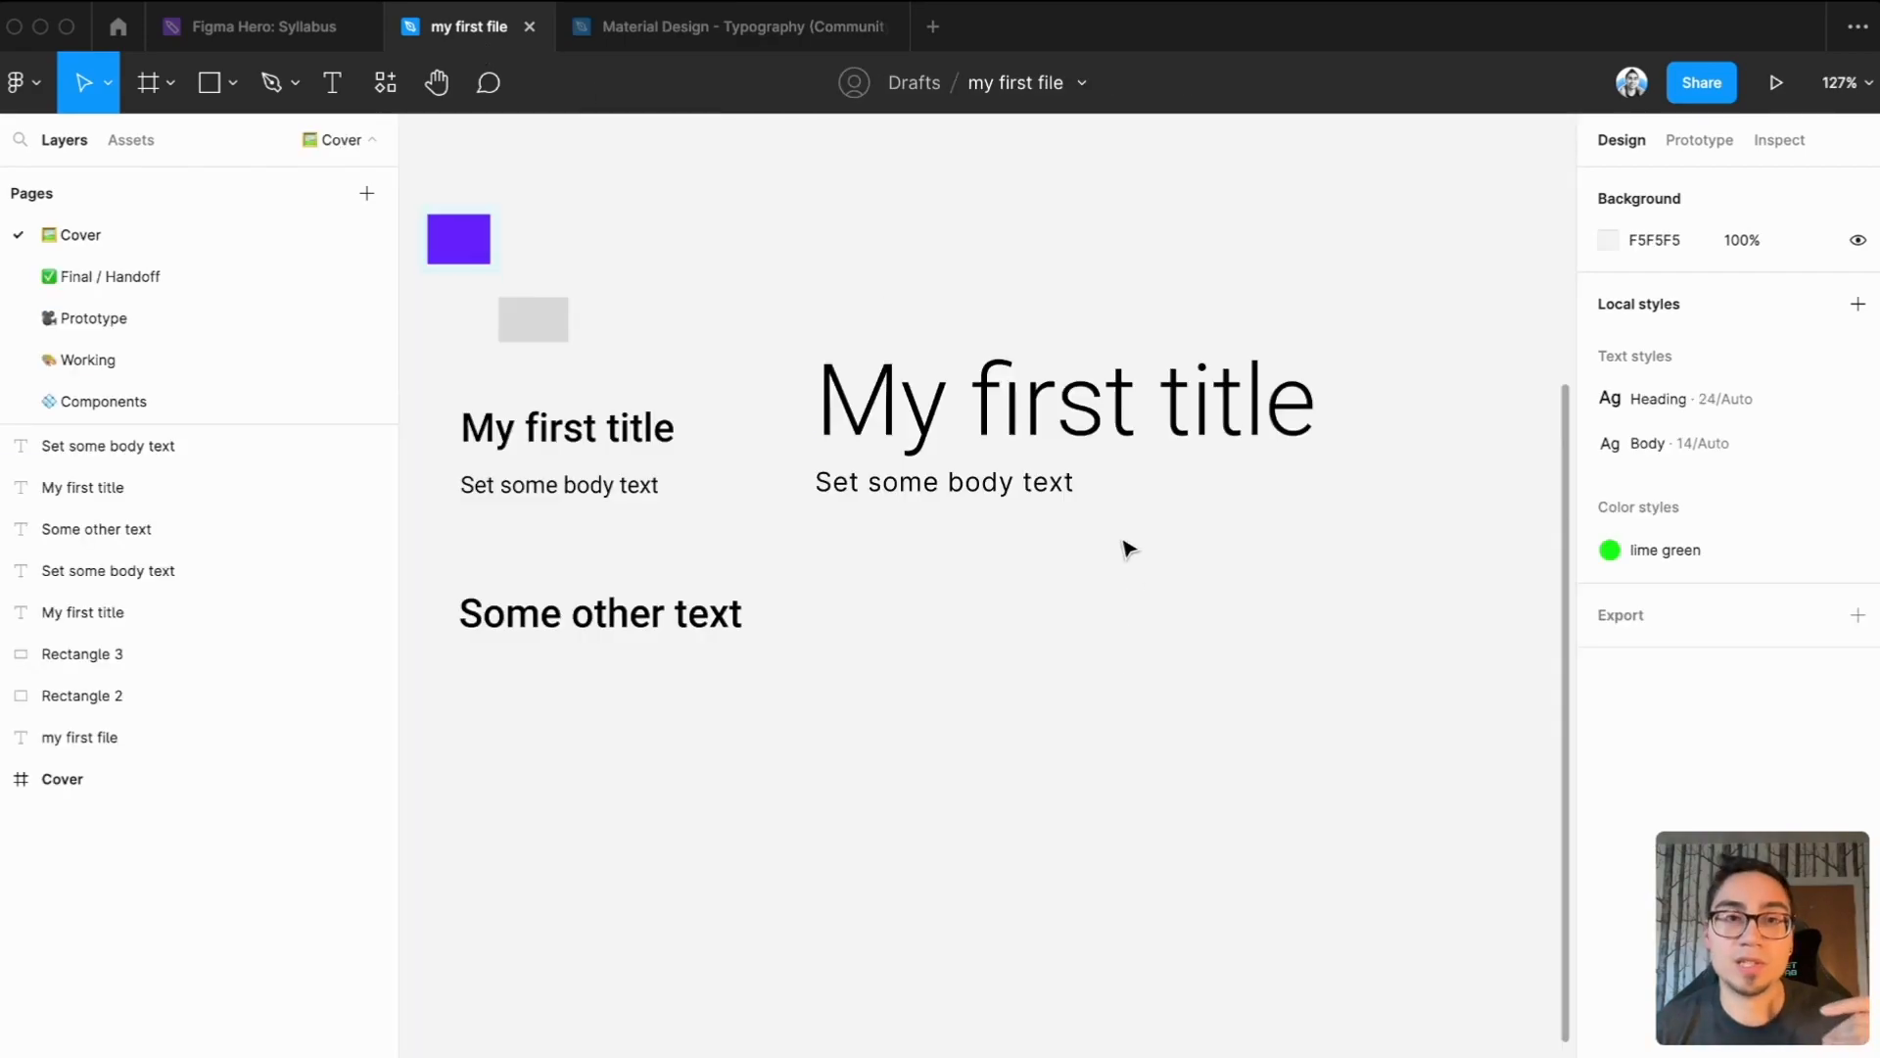
{"action": "left_click", "coordinate": [1008, 483]}
{"action": "left_click", "coordinate": [1016, 600]}
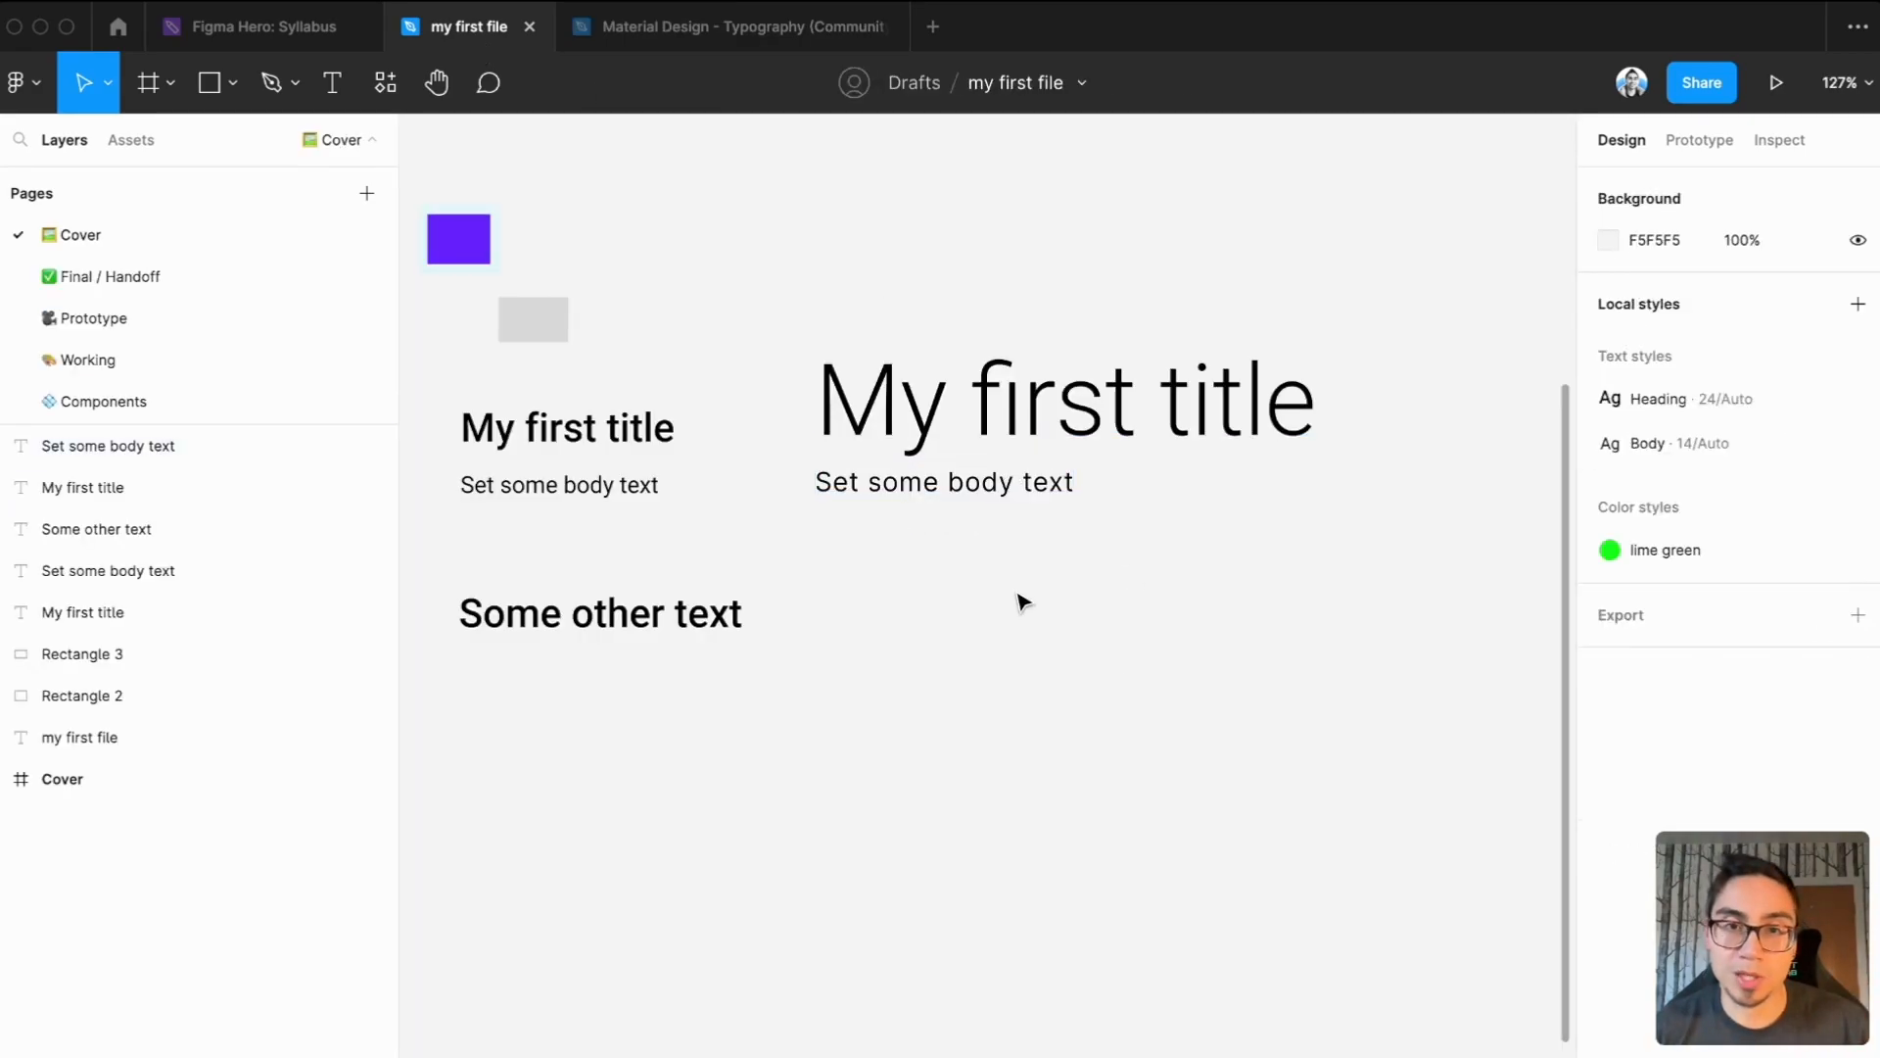
Duplicate the Body 1 "Set some body text" layer to about X -45, Y 351 and apply an all-caps Material Design text style to it
{"action": "left_click", "coordinate": [957, 495]}
{"action": "left_click_drag", "start_coordinate": [956, 496], "coordinate": [1019, 661]}
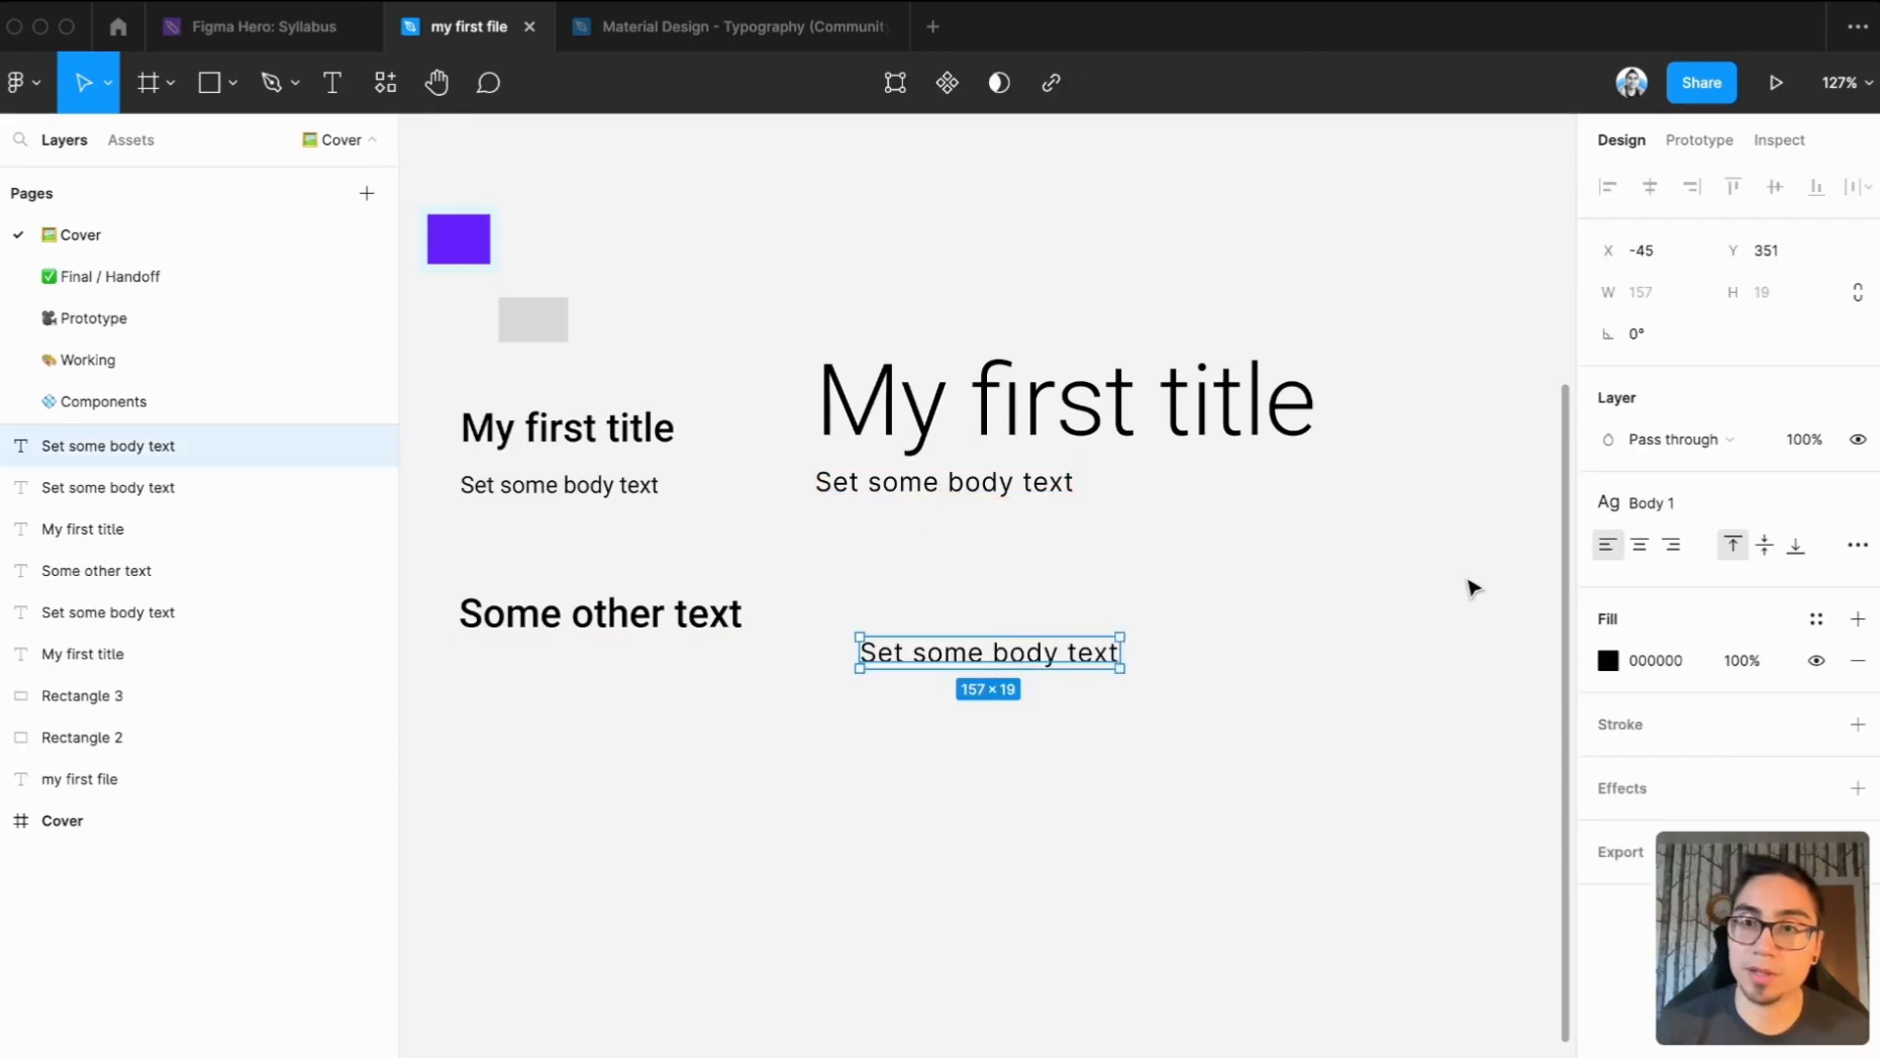
{"action": "left_click", "coordinate": [1677, 503]}
{"action": "left_click", "coordinate": [1684, 904]}
{"action": "left_click", "coordinate": [1200, 810]}
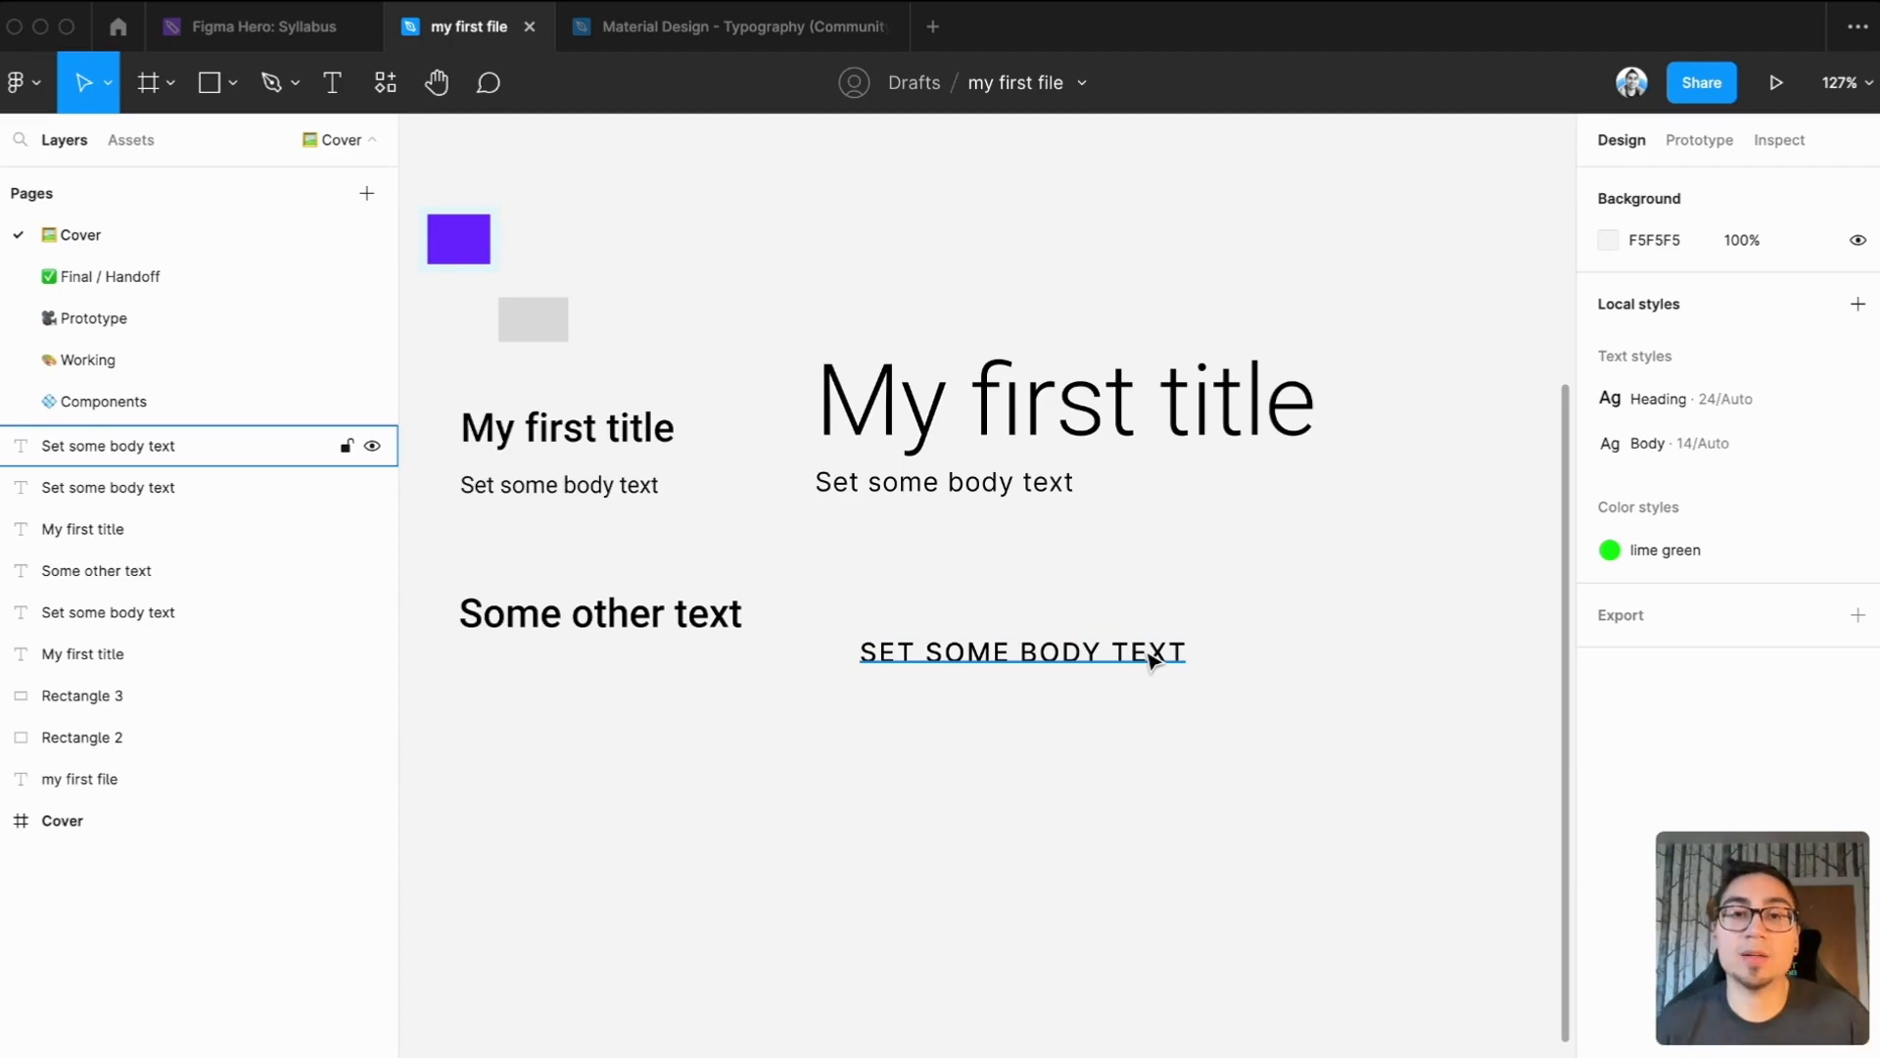